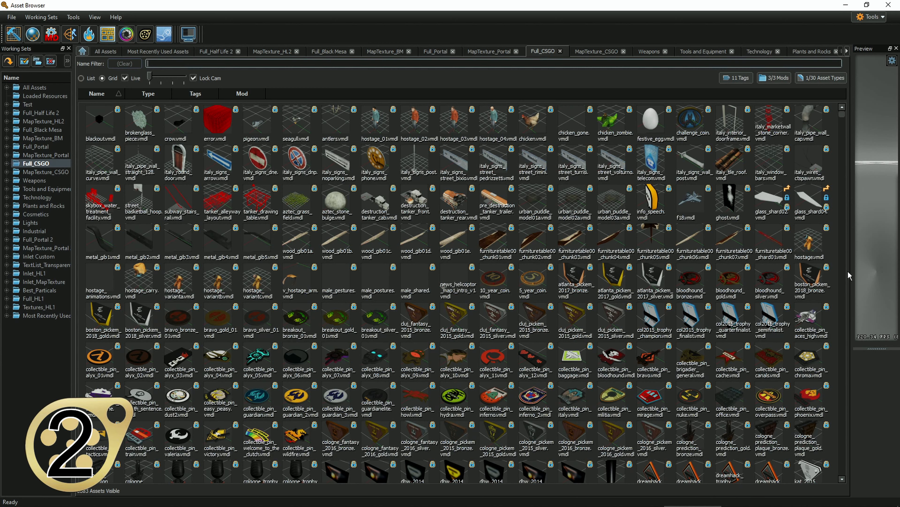
- Widen the preview pane and preview wood_gib01a and several furniture table chunk models from the Full_CSGO set
{"action": "left_click_drag", "start_coordinate": [852, 271], "coordinate": [631, 270]}
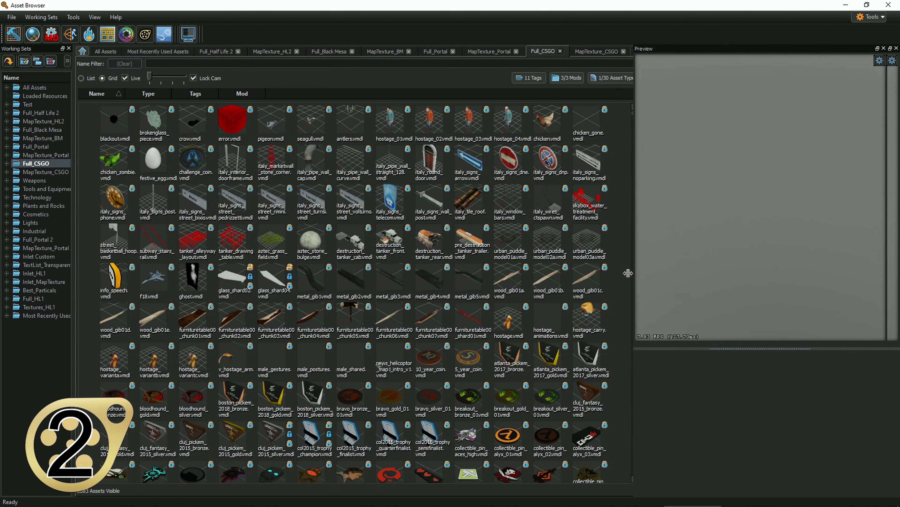
{"action": "left_click", "coordinate": [503, 279]}
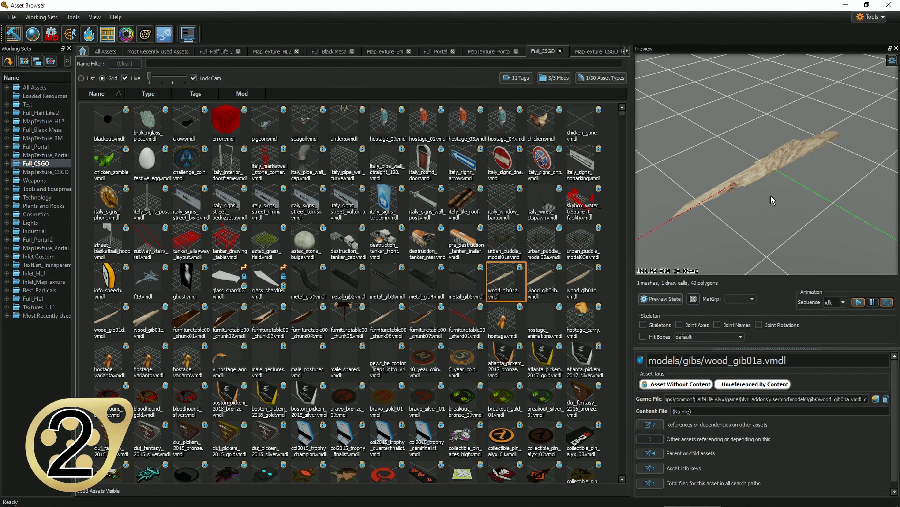
{"action": "left_click_drag", "start_coordinate": [770, 197], "coordinate": [786, 186]}
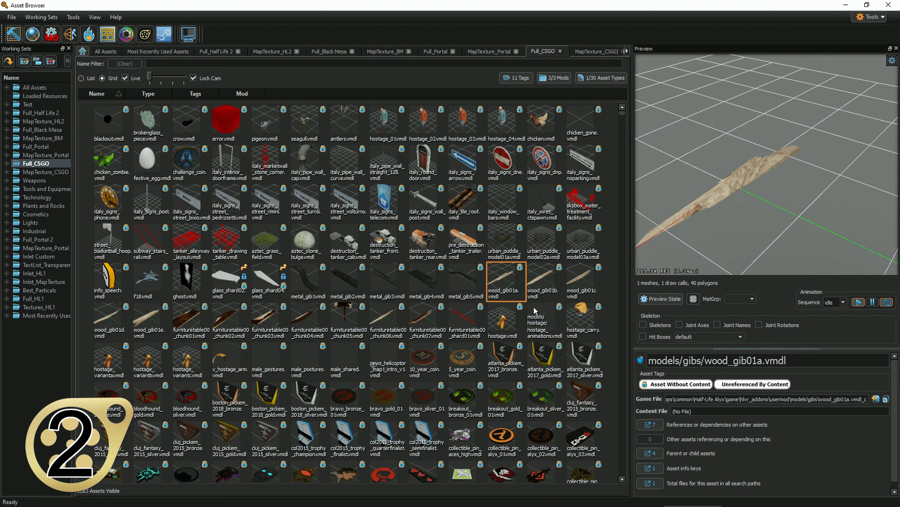
{"action": "left_click", "coordinate": [502, 321]}
{"action": "left_click", "coordinate": [385, 317]}
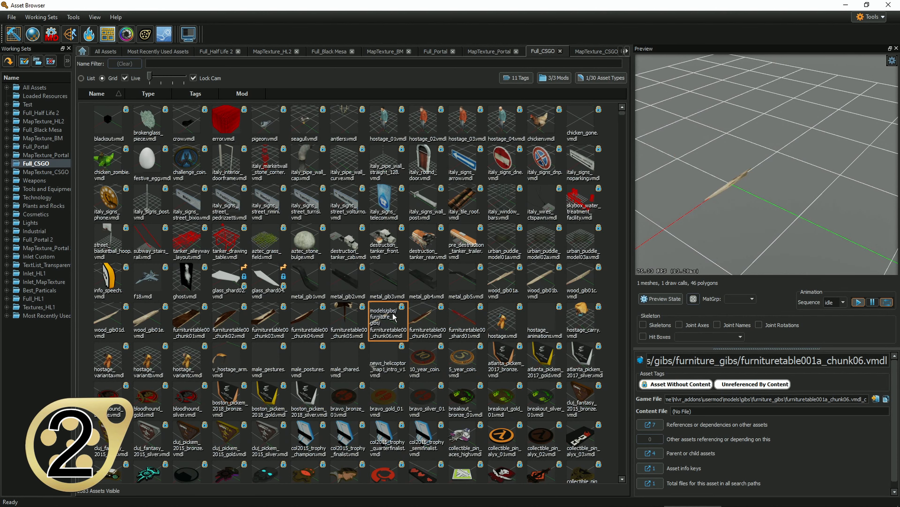
{"action": "left_click", "coordinate": [305, 317]}
- Browse the Full_CSGO model thumbnails from the collectible pins through the player models to the dust props
{"action": "scroll", "coordinate": [276, 330], "scroll_direction": "down", "scroll_amount": 8}
{"action": "scroll", "coordinate": [278, 340], "scroll_direction": "down", "scroll_amount": 15}
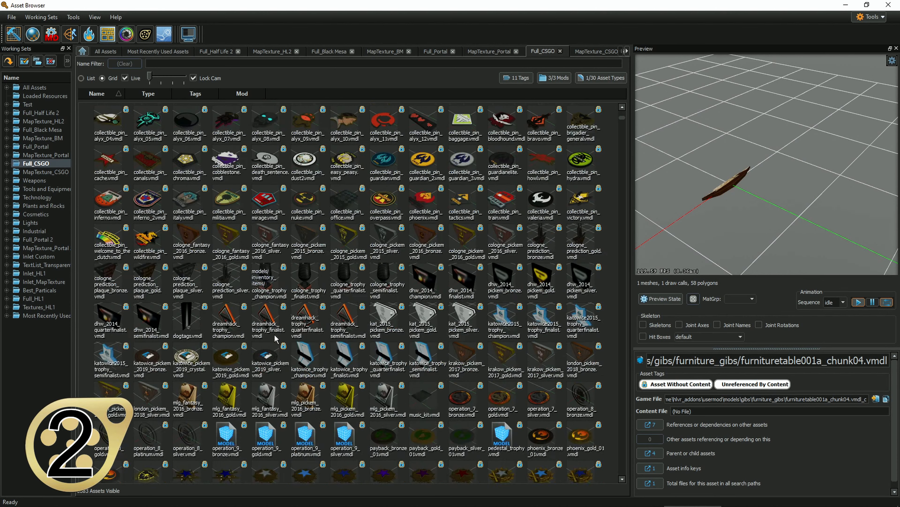
{"action": "scroll", "coordinate": [298, 332], "scroll_direction": "down", "scroll_amount": 5}
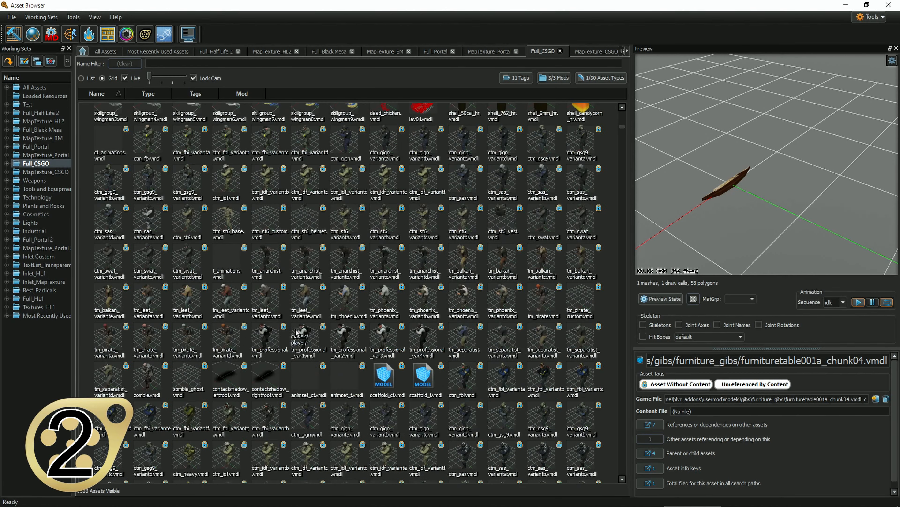
{"action": "scroll", "coordinate": [310, 329], "scroll_direction": "down", "scroll_amount": 10}
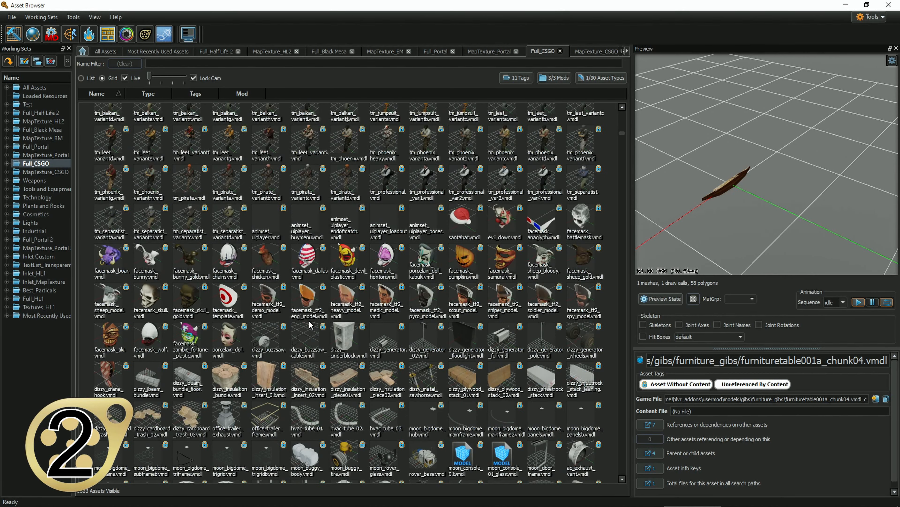
{"action": "scroll", "coordinate": [321, 323], "scroll_direction": "down", "scroll_amount": 3}
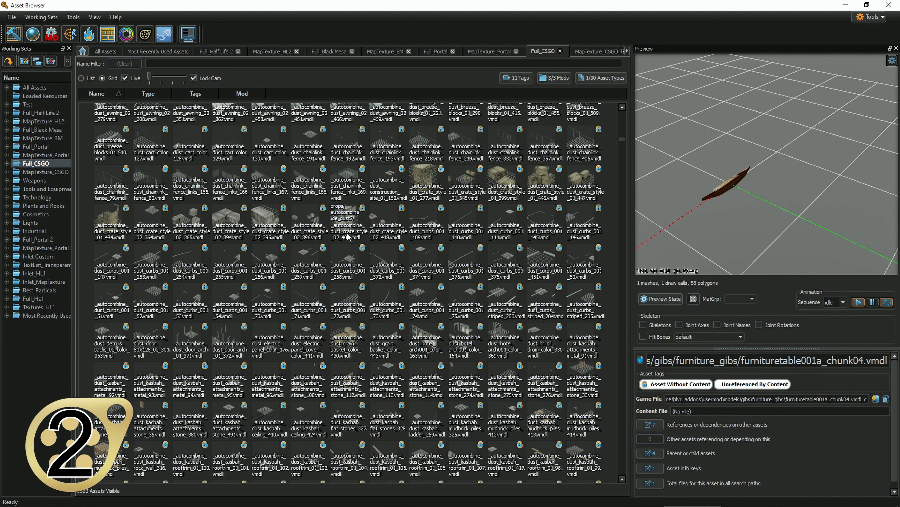
- Browse the MapTexture_CSGO working set's textures and inspect the working-set options for the stone_wall_a_04 material
{"action": "left_click", "coordinate": [53, 172]}
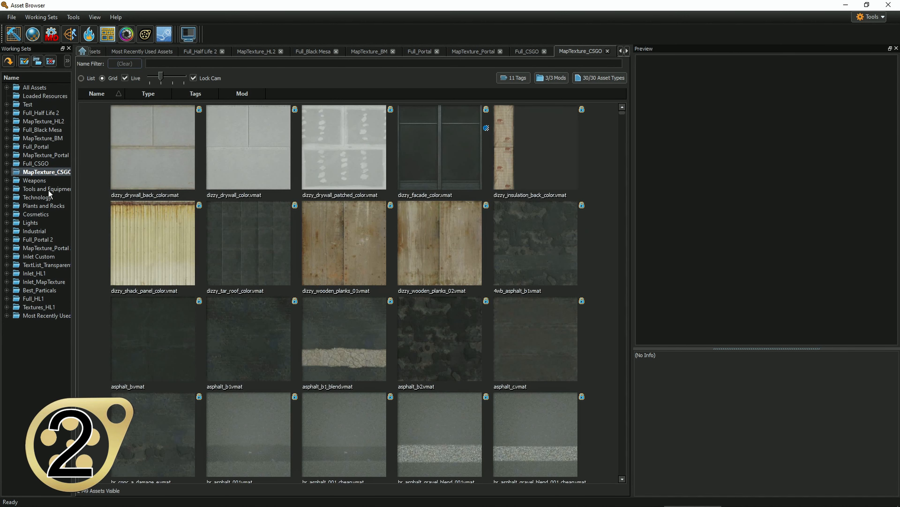
{"action": "scroll", "coordinate": [620, 119], "scroll_direction": "down", "scroll_amount": 5}
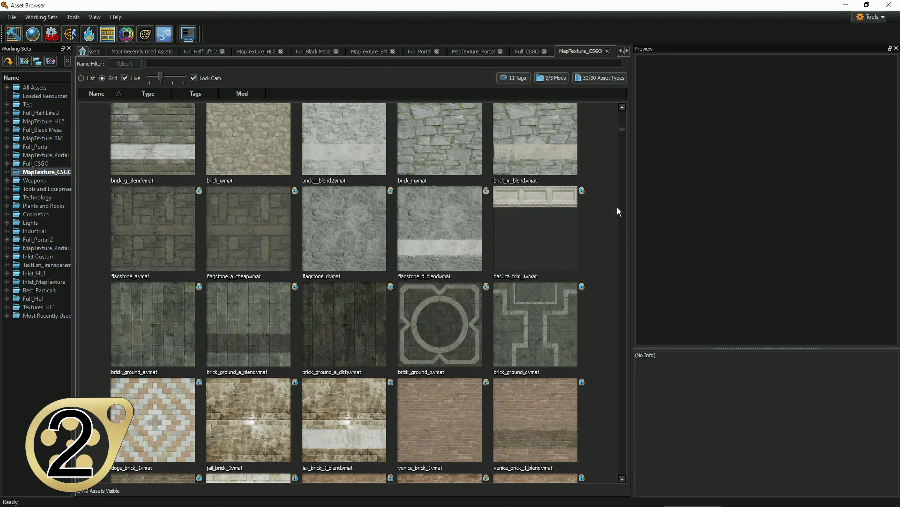
{"action": "scroll", "coordinate": [619, 211], "scroll_direction": "down", "scroll_amount": 5}
{"action": "right_click", "coordinate": [418, 225]}
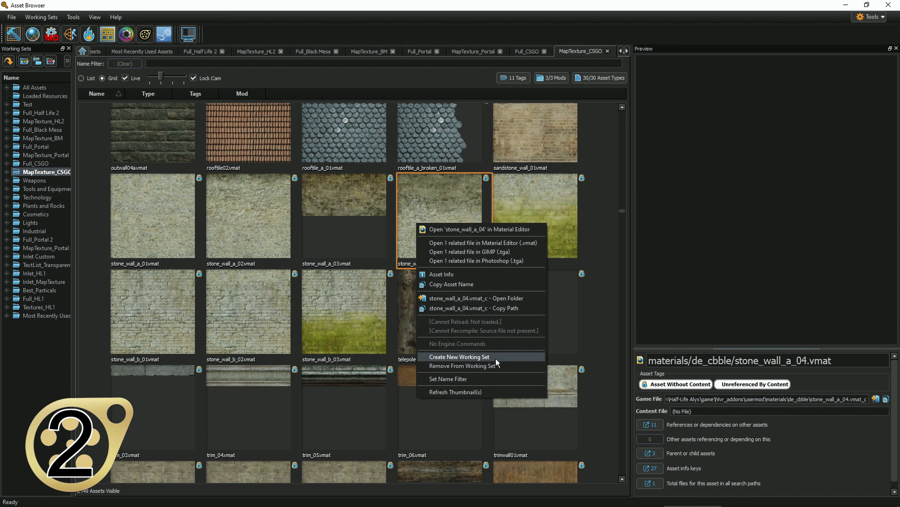
{"action": "left_click_drag", "start_coordinate": [423, 201], "coordinate": [258, 205]}
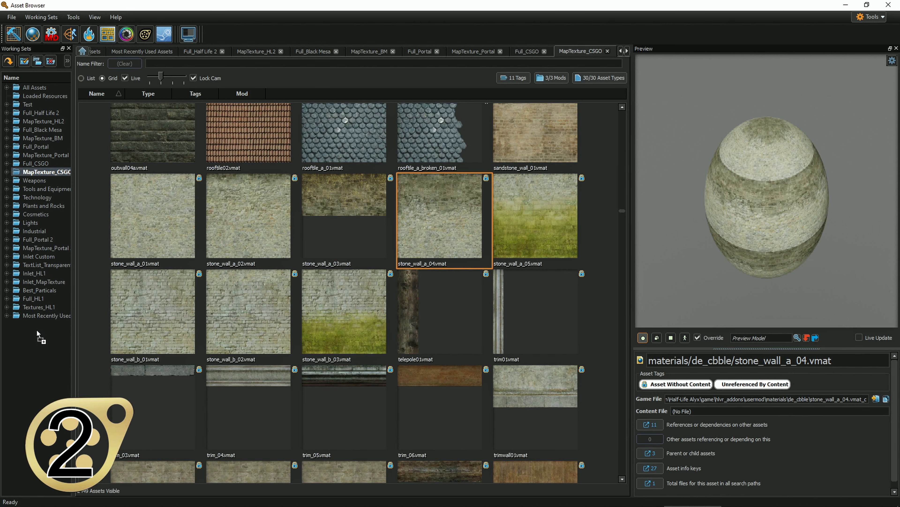
- Show the Most Recently Used Assets set and check which asset types its filter includes
{"action": "left_click_drag", "start_coordinate": [37, 330], "coordinate": [39, 314]}
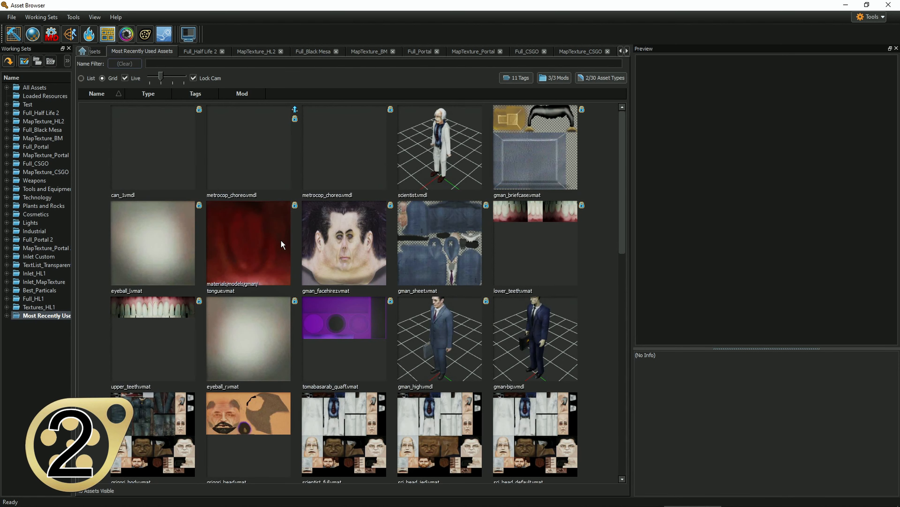
{"action": "left_click", "coordinate": [585, 78]}
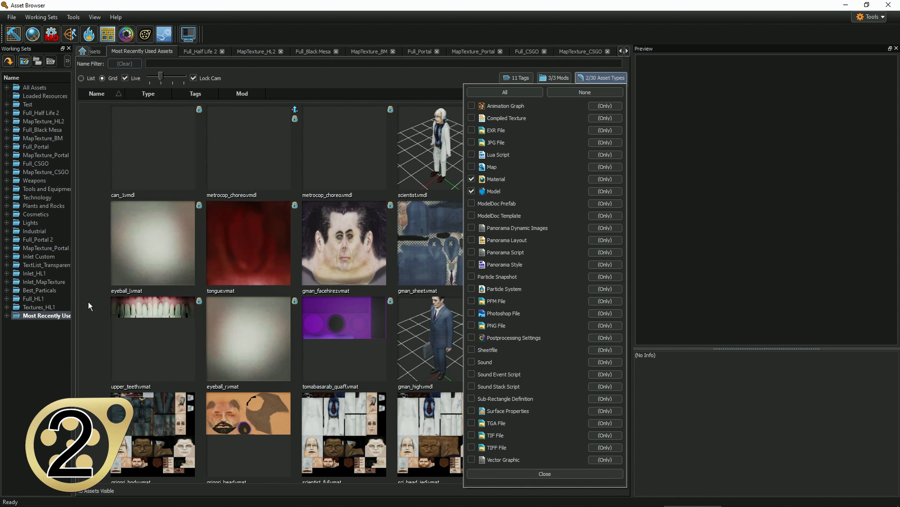
{"action": "left_click", "coordinate": [282, 46]}
- Open the Full_Half Life 2 working set and select the barneyhelmet, barneyhelmet_faceplate and breen models together
{"action": "left_click", "coordinate": [44, 138]}
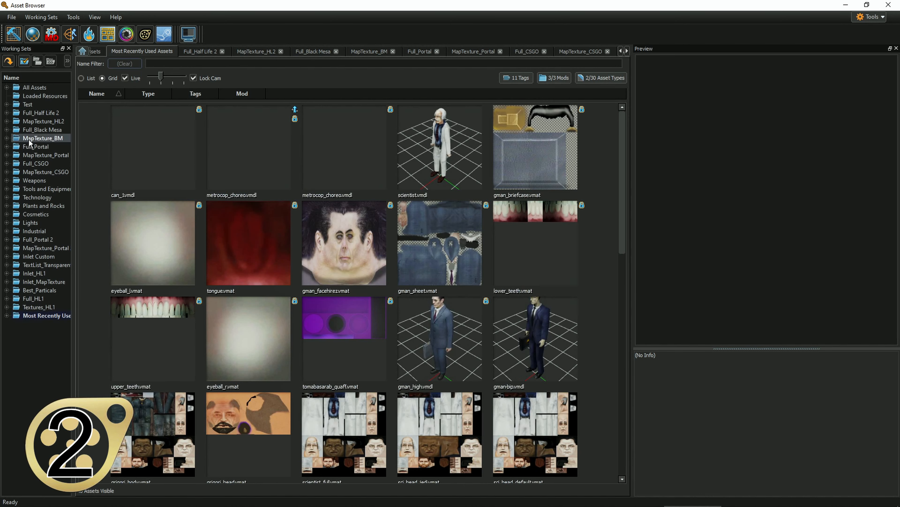
{"action": "left_click", "coordinate": [40, 113]}
{"action": "left_click", "coordinate": [250, 229]}
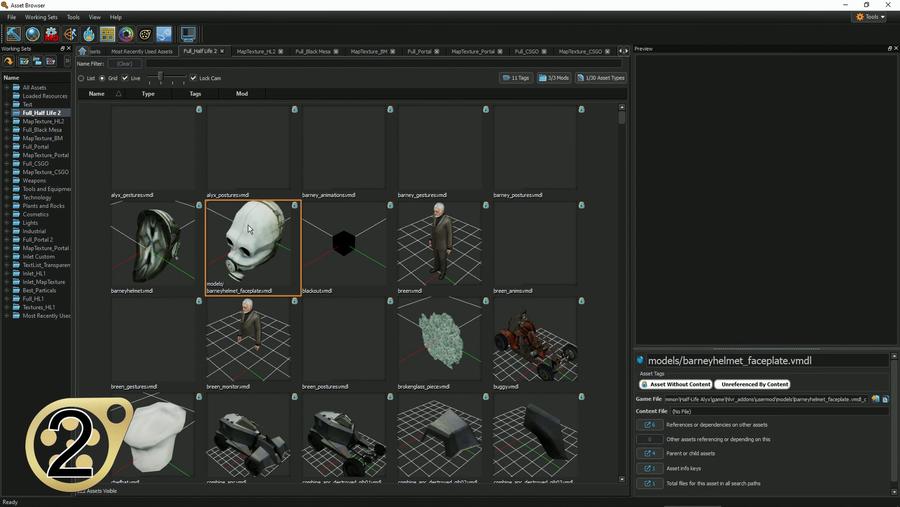
{"action": "left_click", "coordinate": [168, 241], "text": "ctrl"}
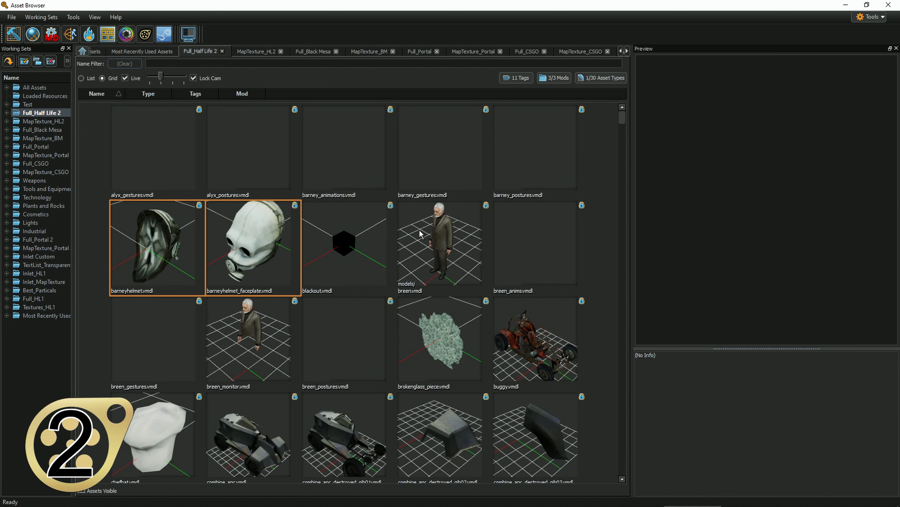
{"action": "left_click", "coordinate": [440, 255], "text": "ctrl"}
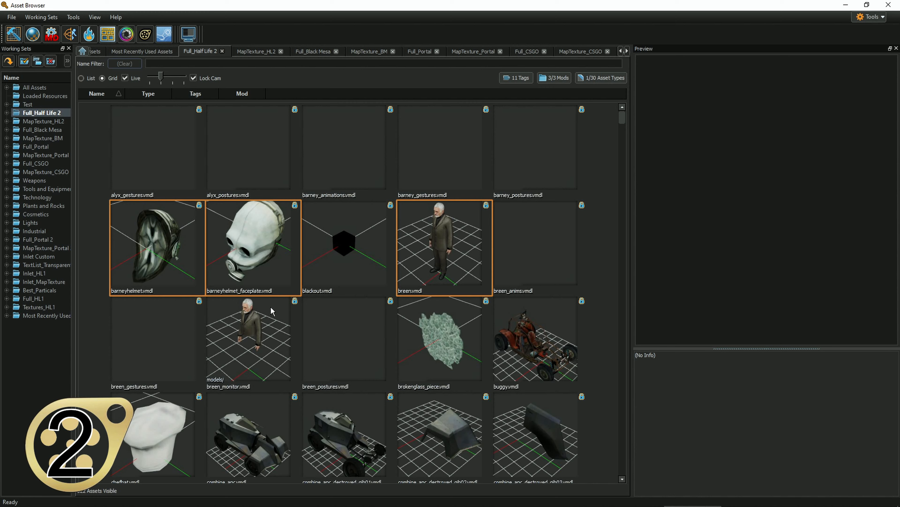
- Preview only the breen model with the B_g_waveoff, b_p_HoldingGravgunloop and cower_Idle animation sequences in turn
{"action": "left_click", "coordinate": [404, 252]}
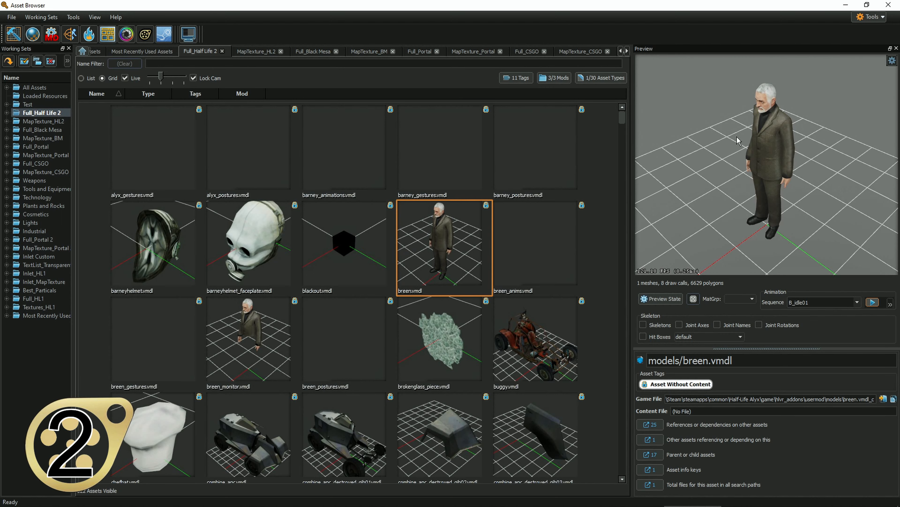
{"action": "left_click", "coordinate": [857, 302]}
{"action": "left_click", "coordinate": [815, 399]}
{"action": "left_click", "coordinate": [857, 302]}
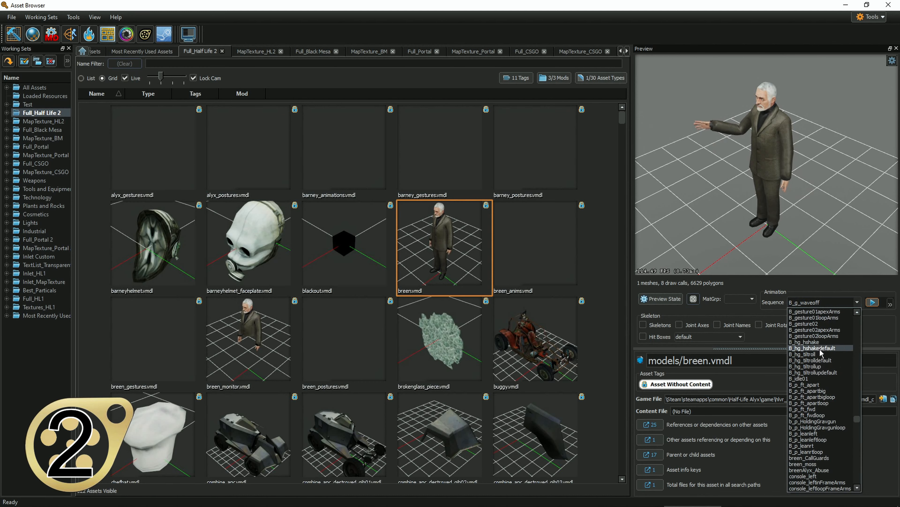
{"action": "left_click", "coordinate": [830, 427]}
{"action": "left_click", "coordinate": [858, 304]}
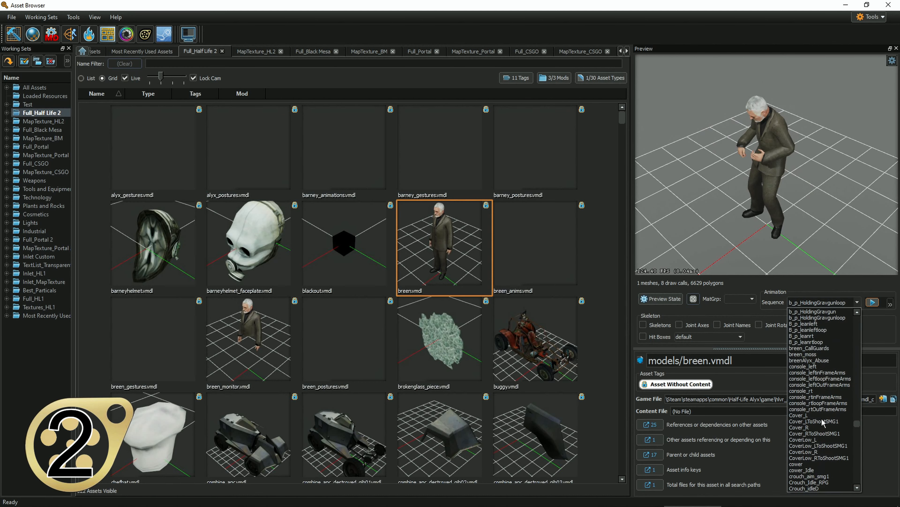
{"action": "left_click", "coordinate": [817, 471]}
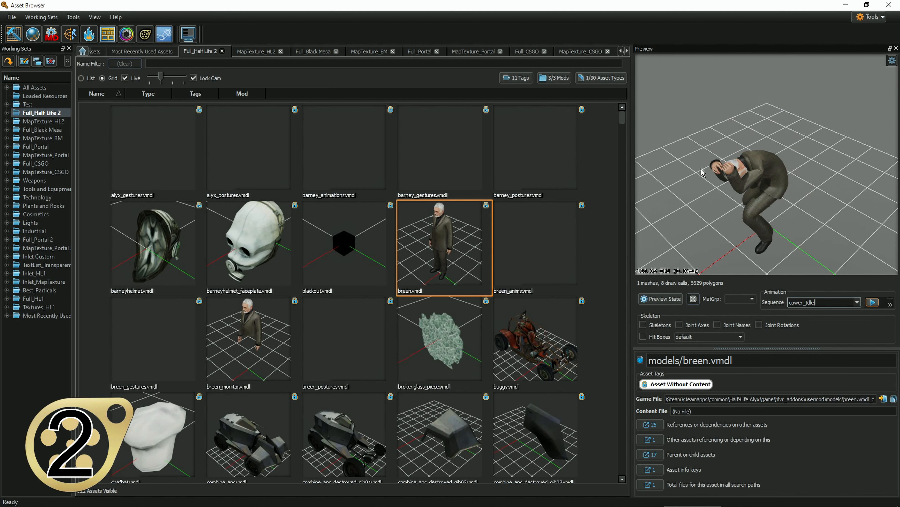
- Look through the row of open working-set tabs to see the further asset categories
{"action": "left_click", "coordinate": [628, 52]}
{"action": "left_click", "coordinate": [628, 51]}
{"action": "left_click", "coordinate": [629, 51]}
{"action": "left_click", "coordinate": [628, 51]}
{"action": "left_click", "coordinate": [629, 51]}
{"action": "left_click", "coordinate": [628, 52]}
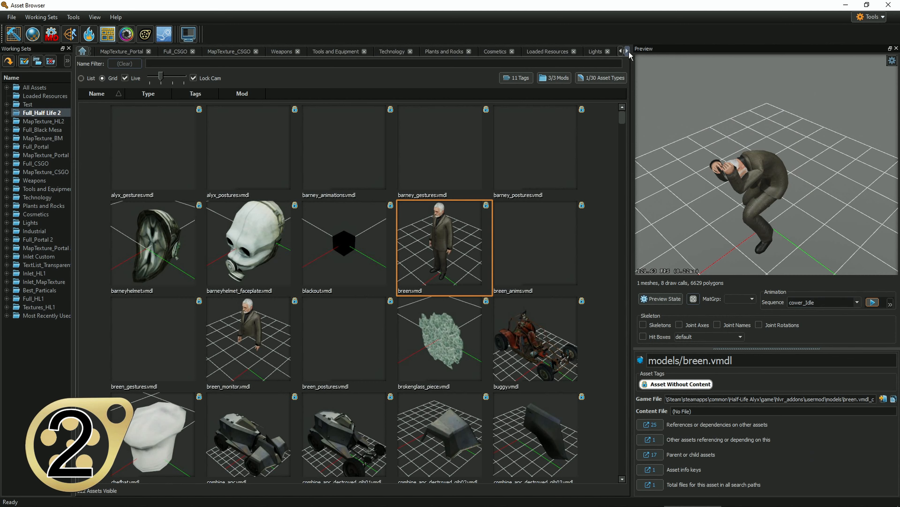
{"action": "left_click", "coordinate": [628, 51]}
{"action": "left_click", "coordinate": [628, 51]}
{"action": "left_click", "coordinate": [628, 51]}
- Show all model assets from the hlvr and core mods, restricted to the Unreferenced By Content tag only
{"action": "mouse_move", "coordinate": [623, 118]}
{"action": "left_mouse_down"}
{"action": "mouse_move", "coordinate": [618, 209]}
{"action": "mouse_move", "coordinate": [622, 117]}
{"action": "left_mouse_up"}
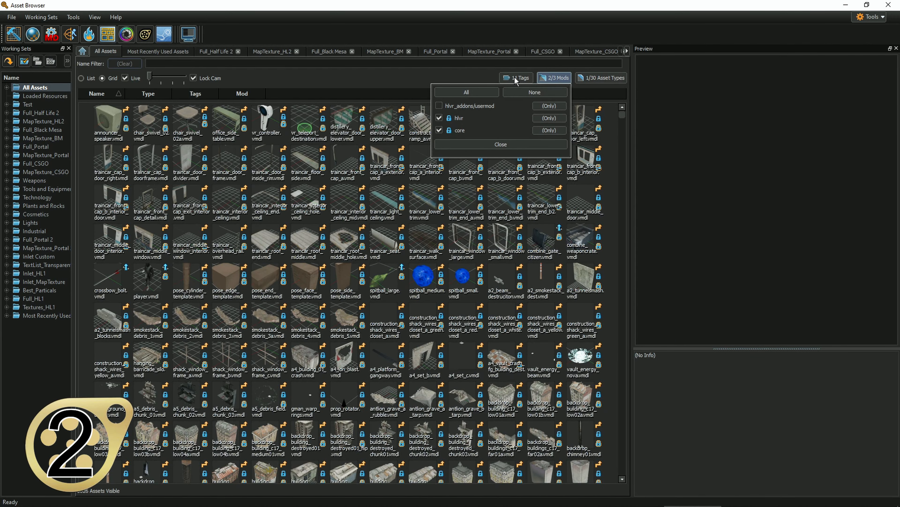
{"action": "left_click", "coordinate": [515, 77]}
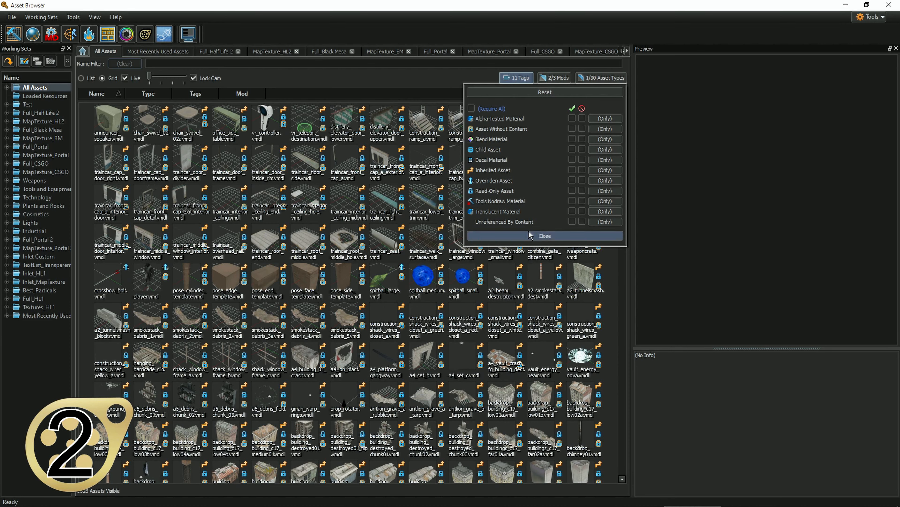
{"action": "left_click", "coordinate": [605, 222]}
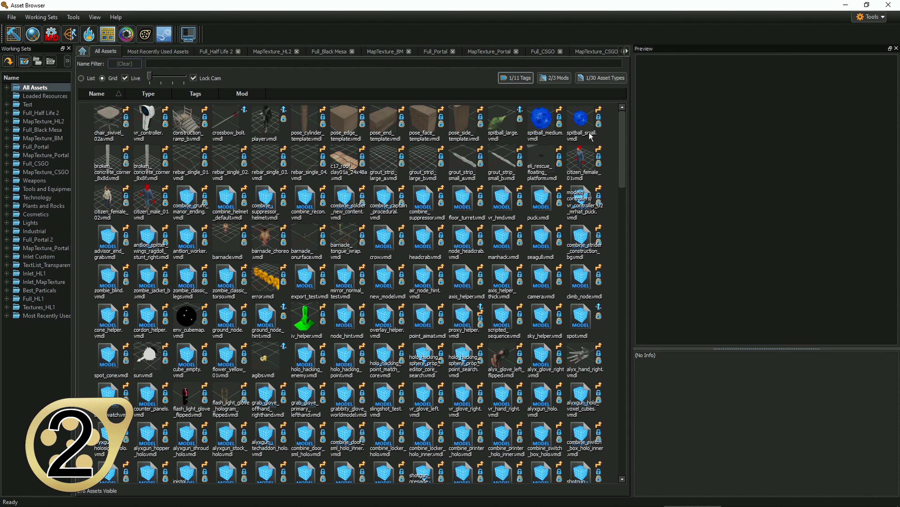
{"action": "scroll", "coordinate": [624, 156], "scroll_direction": "down", "scroll_amount": 1}
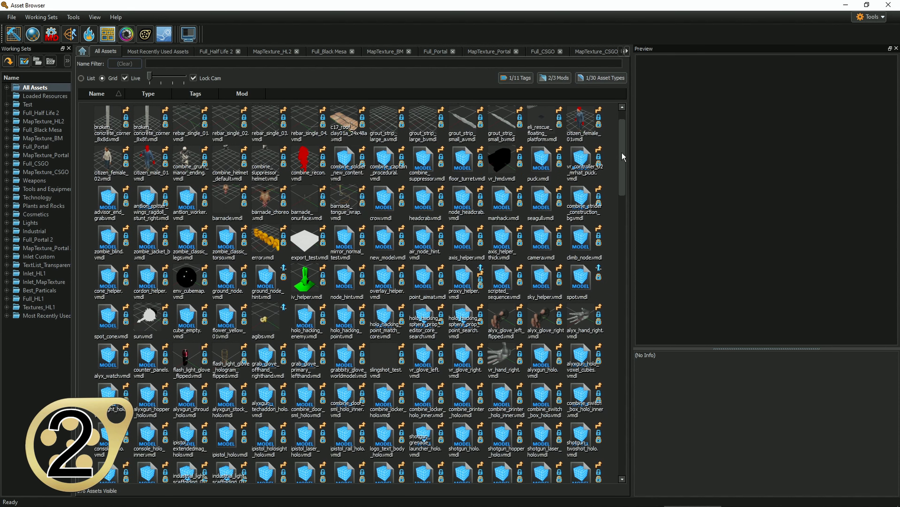
{"action": "scroll", "coordinate": [622, 199], "scroll_direction": "down", "scroll_amount": 7}
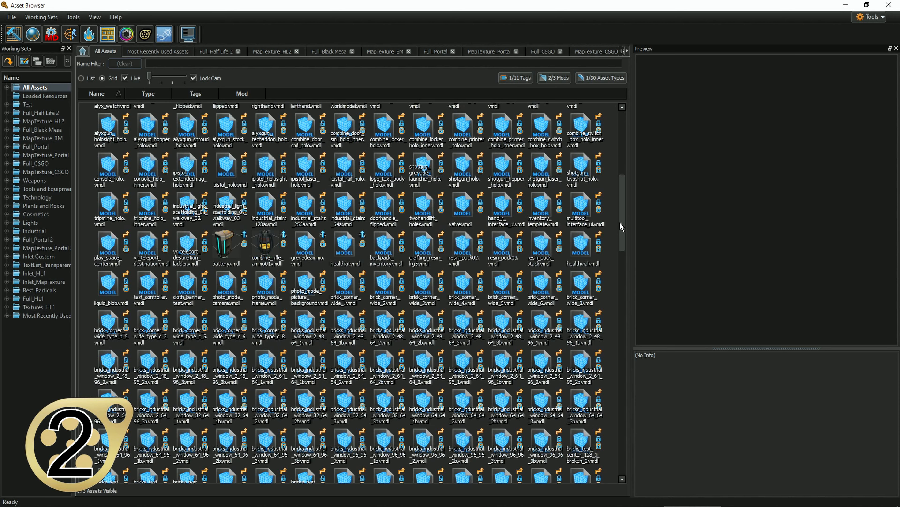
- Restrict the asset types to Material only and browse the resulting decal and debug materials
{"action": "left_click", "coordinate": [598, 79]}
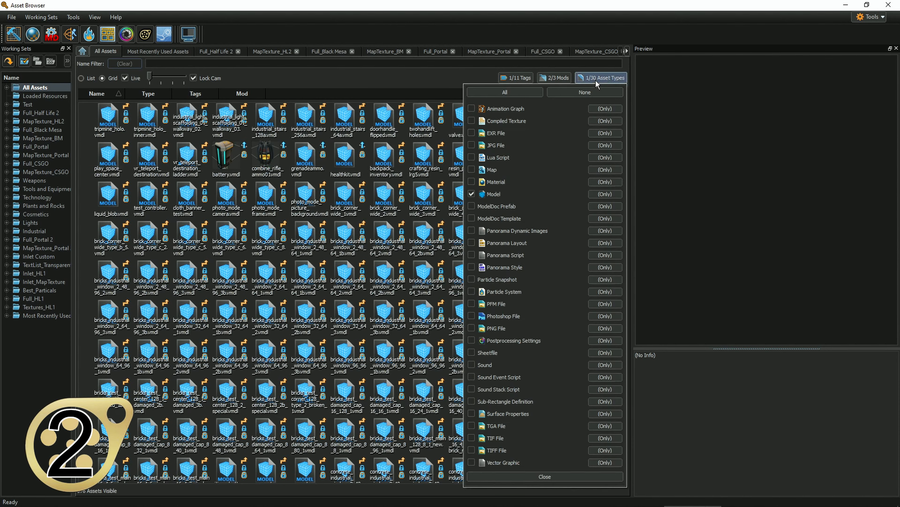
{"action": "left_click", "coordinate": [604, 179]}
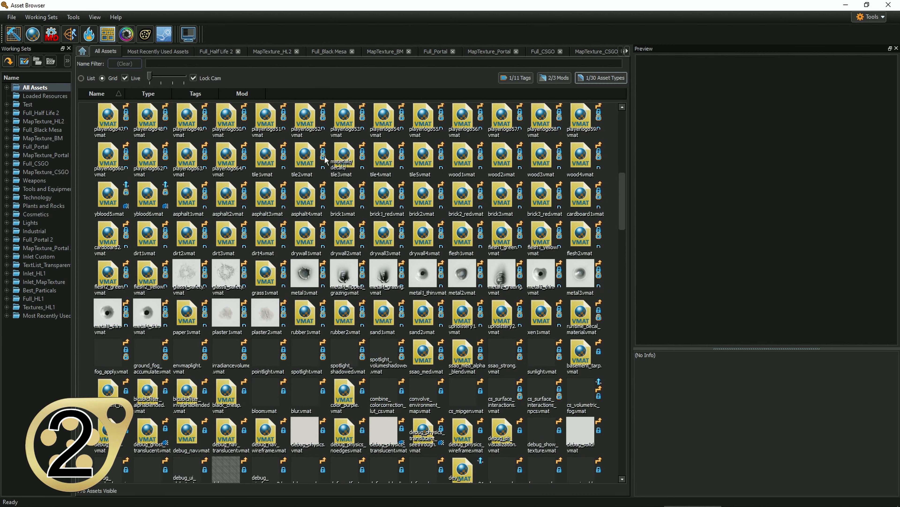
{"action": "scroll", "coordinate": [238, 179], "scroll_direction": "down", "scroll_amount": 3}
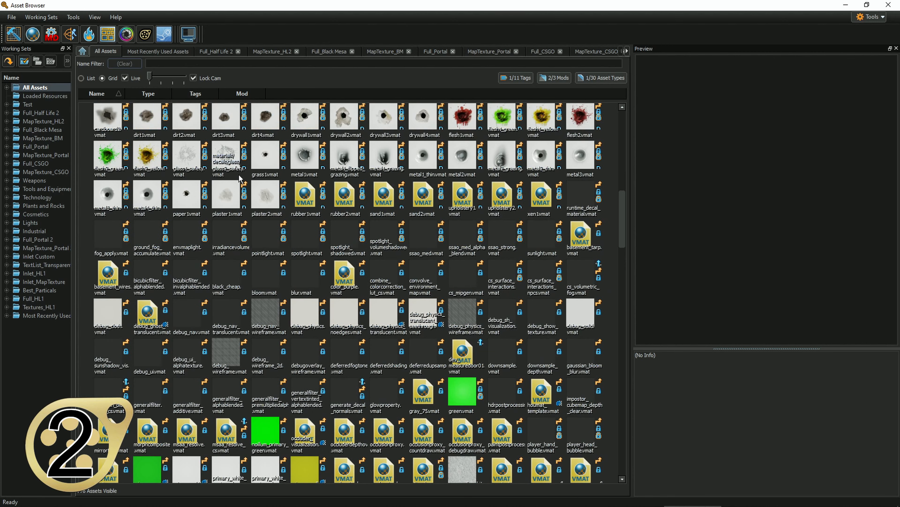
{"action": "scroll", "coordinate": [258, 182], "scroll_direction": "down", "scroll_amount": 6}
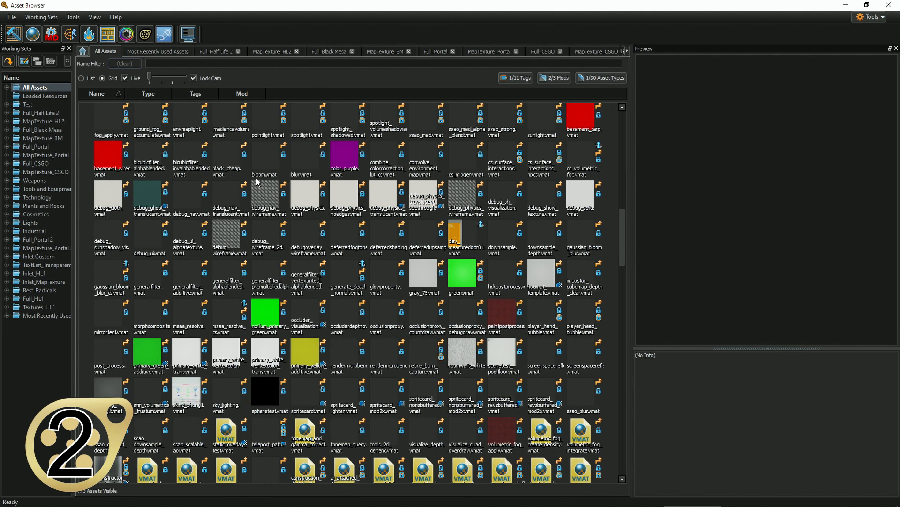
- Review the active tag filter, close it and browse further down to the editor tool materials
{"action": "left_click", "coordinate": [522, 79]}
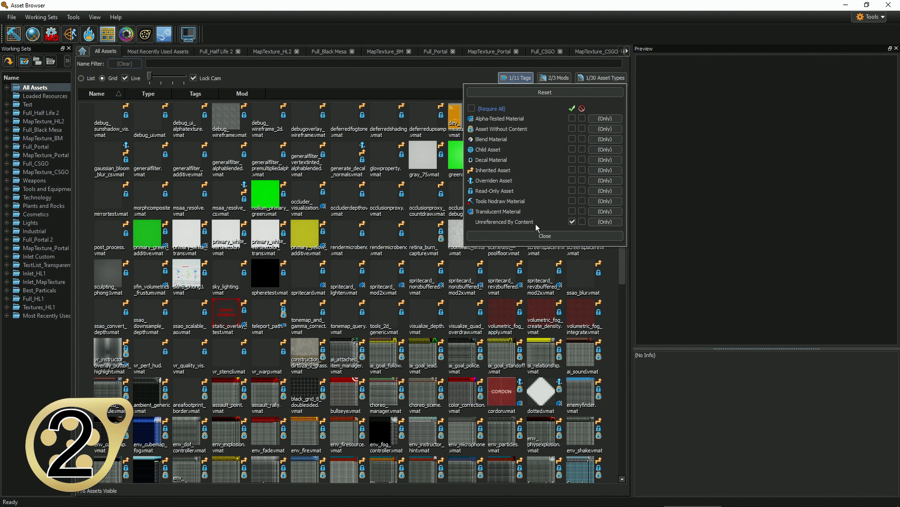
{"action": "left_click", "coordinate": [499, 236]}
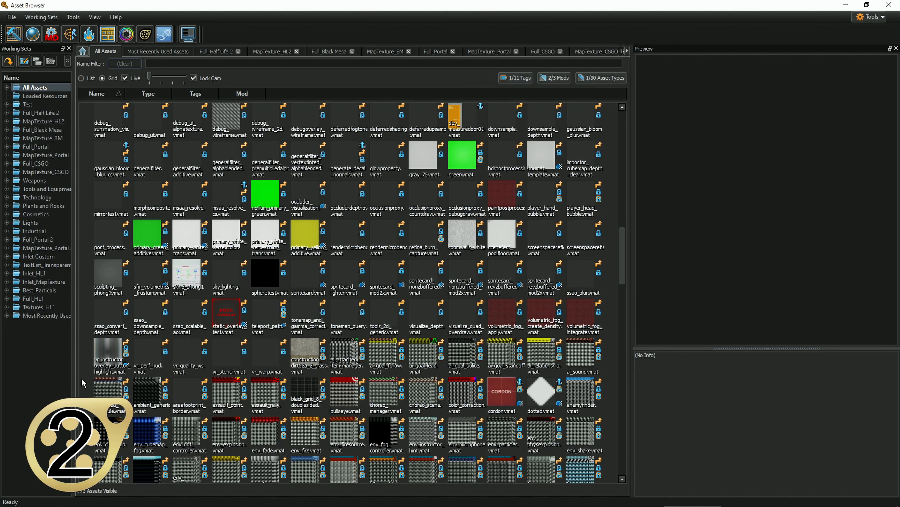
{"action": "scroll", "coordinate": [188, 342], "scroll_direction": "down", "scroll_amount": 3}
{"action": "scroll", "coordinate": [191, 341], "scroll_direction": "down", "scroll_amount": 3}
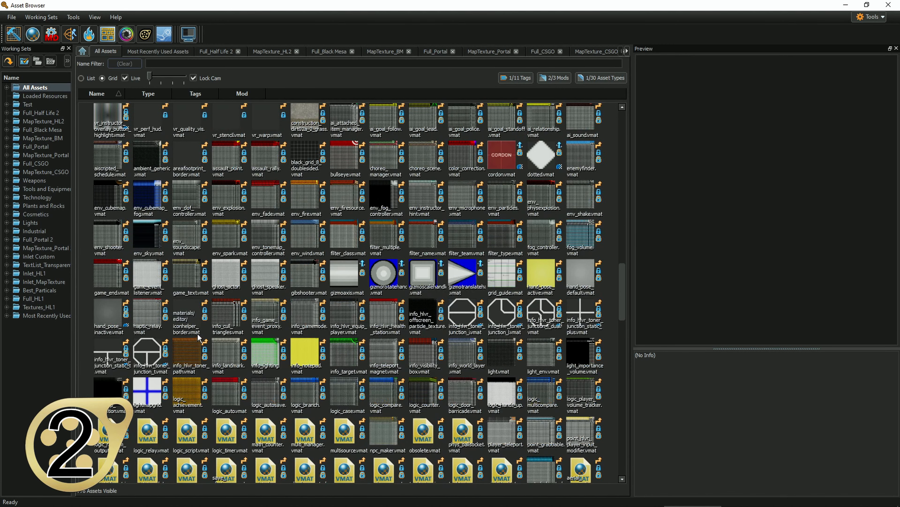
- Preview the logic_case and visibility_hint editor materials and rotate the preview of visibility_hint
{"action": "scroll", "coordinate": [215, 329], "scroll_direction": "down", "scroll_amount": 3}
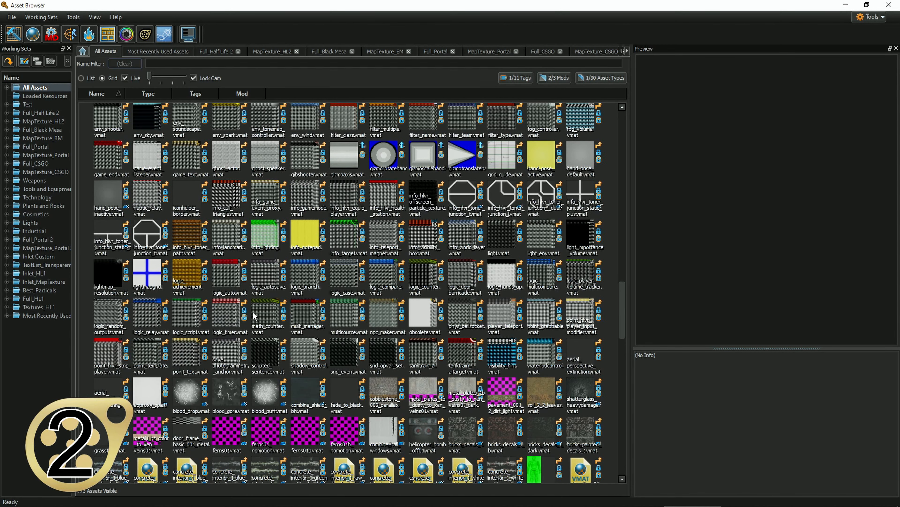
{"action": "left_click", "coordinate": [347, 275]}
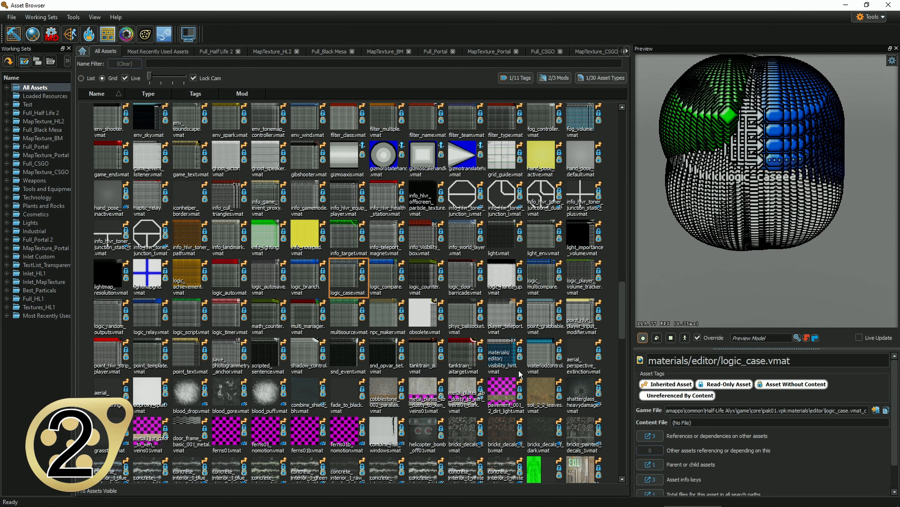
{"action": "left_click", "coordinate": [508, 359]}
{"action": "key", "text": "w"}
{"action": "left_click_drag", "start_coordinate": [700, 238], "coordinate": [659, 262]}
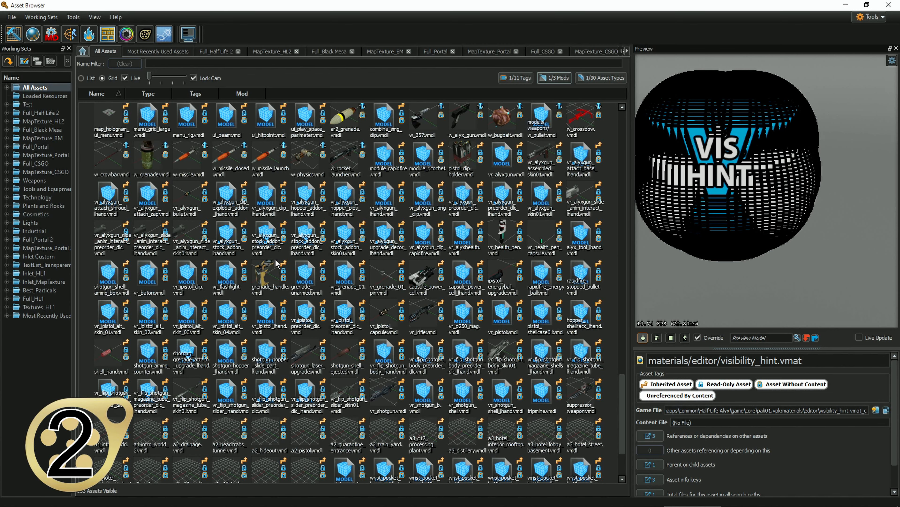
- Preview the vr_flip_shotgun_body_preorder_dlc and vr_irifle weapon models and look through the surrounding models
{"action": "scroll", "coordinate": [416, 315], "scroll_direction": "down", "scroll_amount": 1}
{"action": "left_click", "coordinate": [416, 314]}
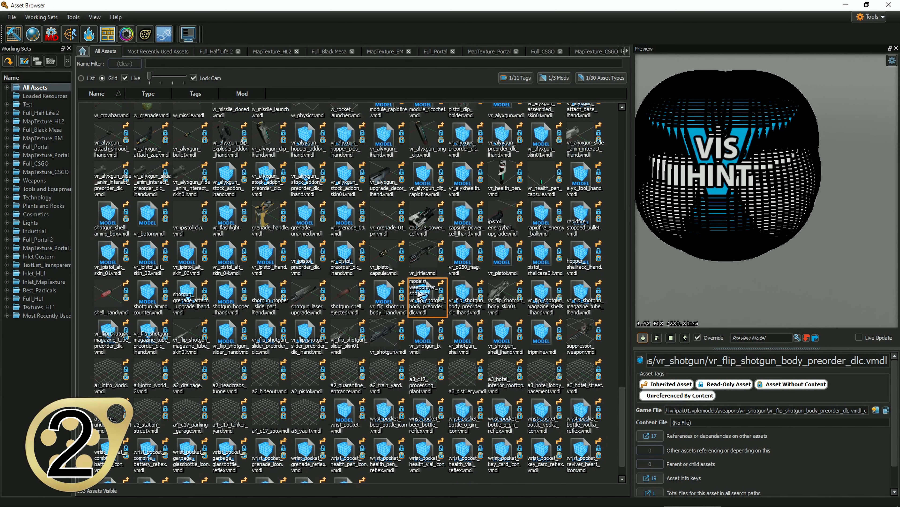
{"action": "left_click", "coordinate": [413, 255]}
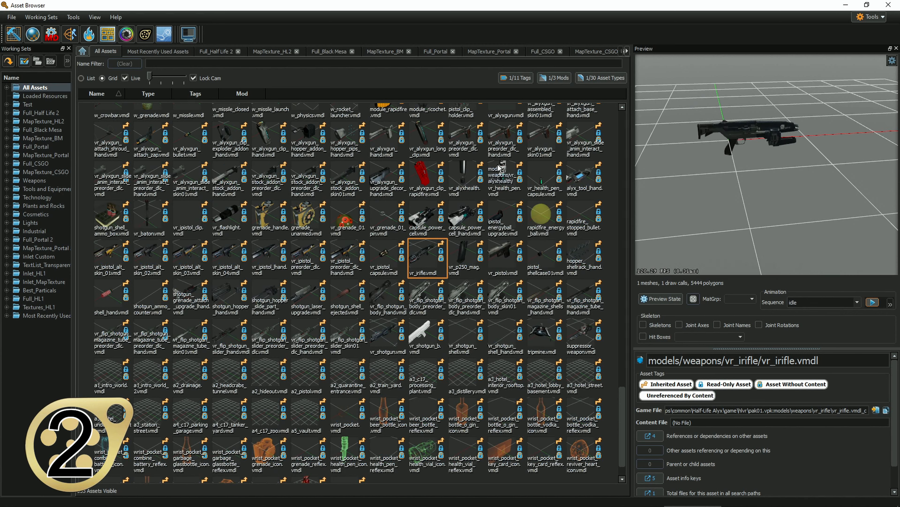
{"action": "scroll", "coordinate": [368, 266], "scroll_direction": "down", "scroll_amount": 1}
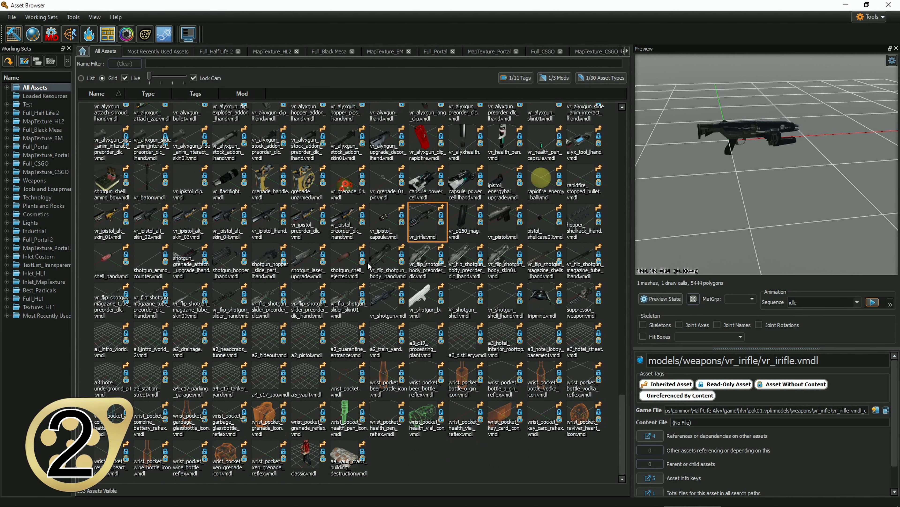
{"action": "scroll", "coordinate": [368, 266], "scroll_direction": "up", "scroll_amount": 3}
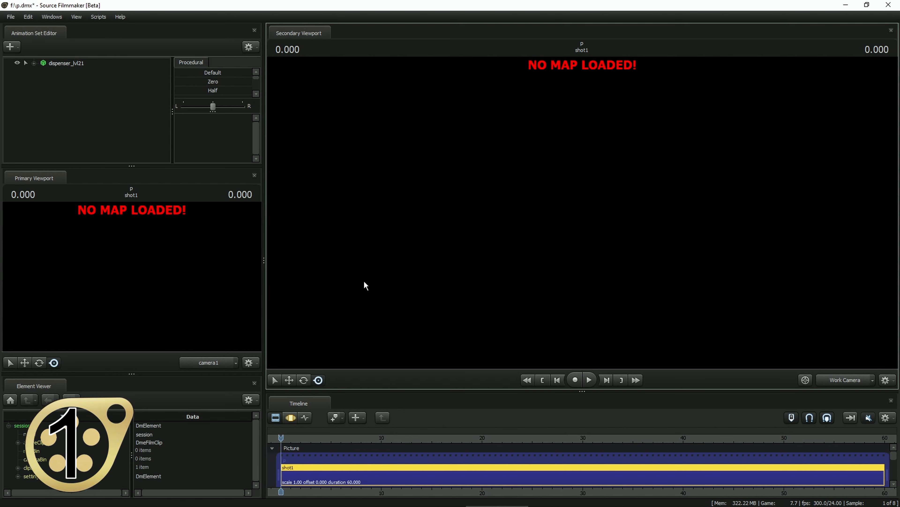
- Switch to the original Source Filmmaker and load the map d1_trainstation_02_d.bsp, clearing the file filter to reach it
{"action": "right_click", "coordinate": [366, 286]}
{"action": "left_click", "coordinate": [386, 352]}
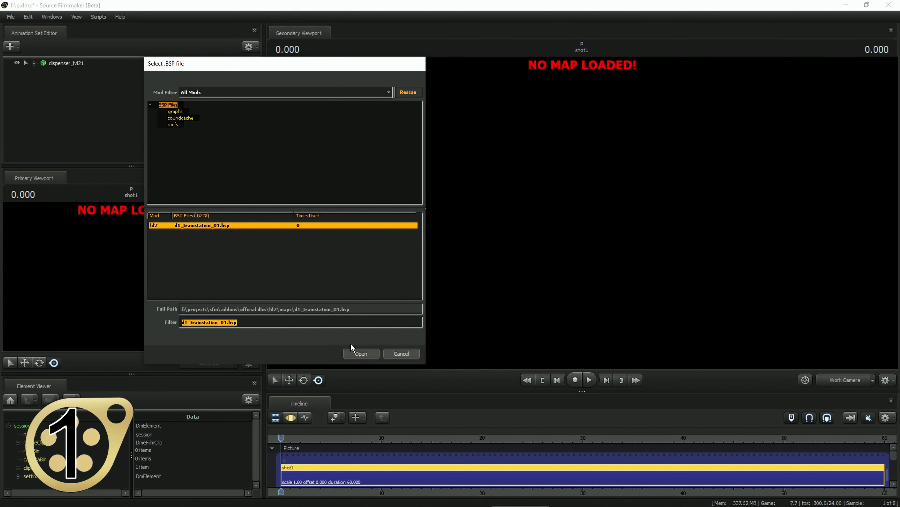
{"action": "key", "text": "BackSpace"}
{"action": "key", "text": "Down"}
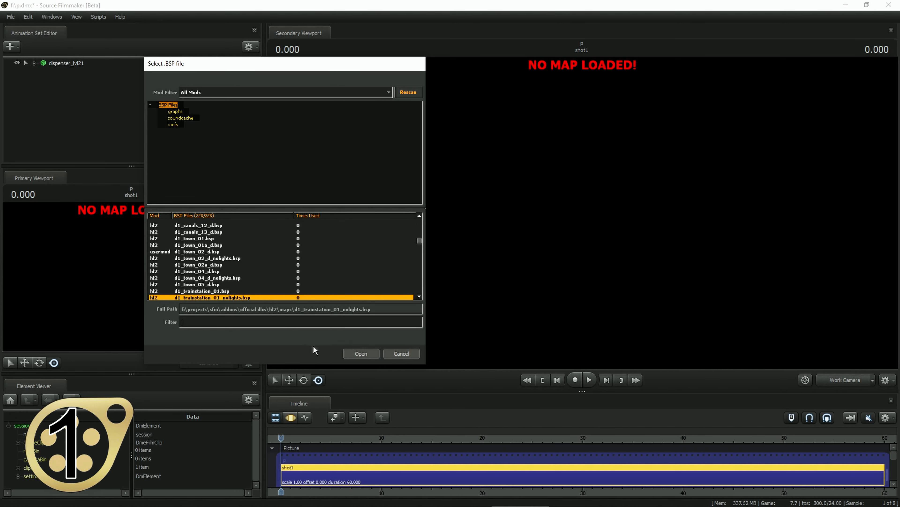
{"action": "key", "text": "Down"}
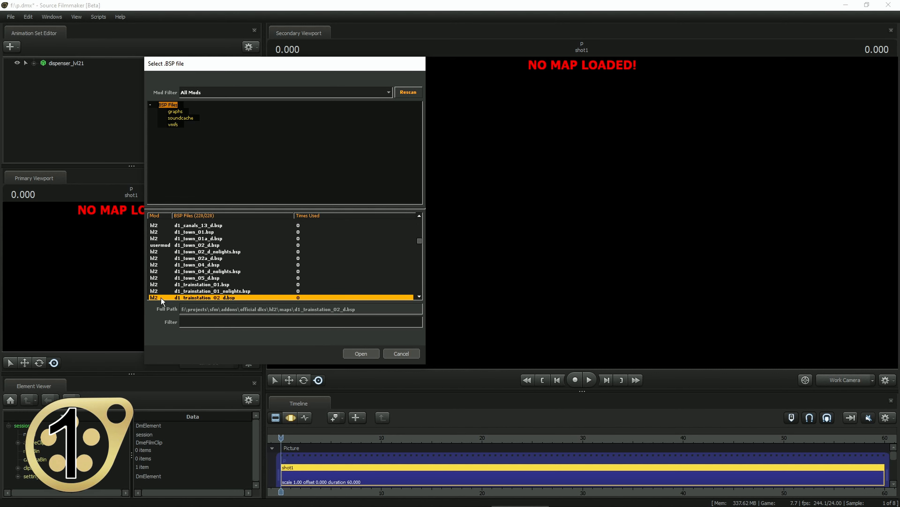
{"action": "left_click", "coordinate": [361, 353]}
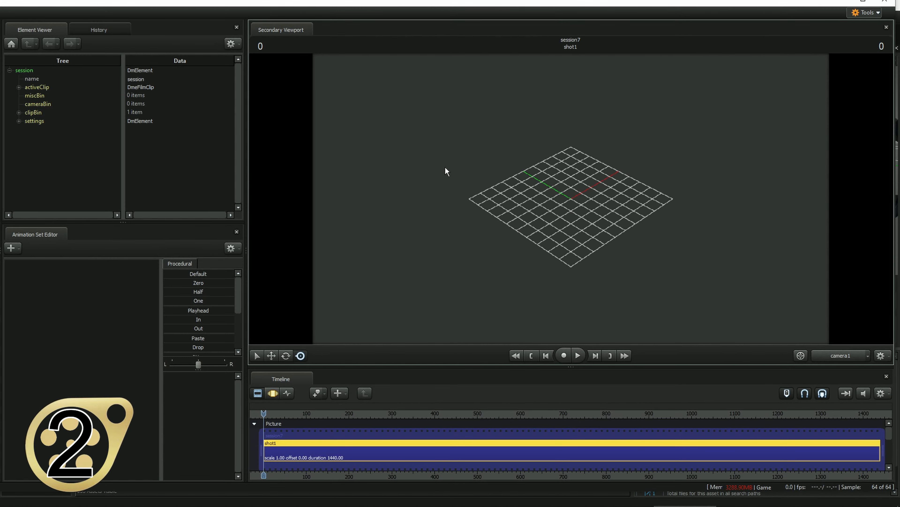
- Switch to the Source 2 Filmmaker session and load the map a2_train_yard.vmap
{"action": "right_click", "coordinate": [446, 171]}
{"action": "left_click", "coordinate": [477, 273]}
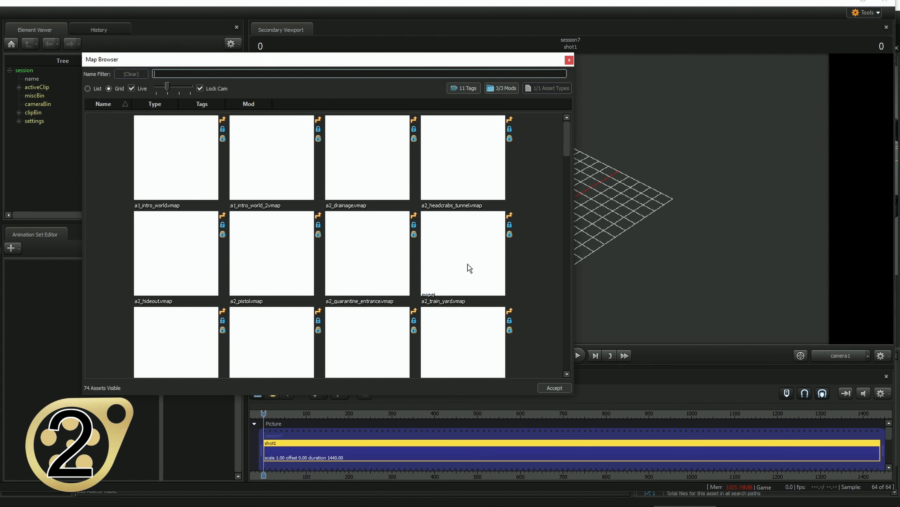
{"action": "left_click", "coordinate": [462, 261]}
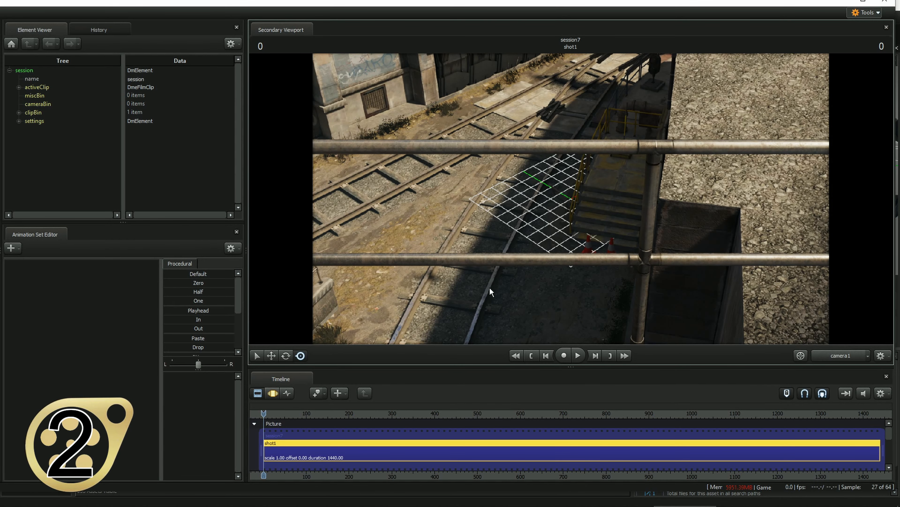
- Fly the camera through the train yard map to examine the tracks, train carriages, tunnels, props and lighting
{"action": "left_click_drag", "start_coordinate": [478, 264], "coordinate": [524, 164]}
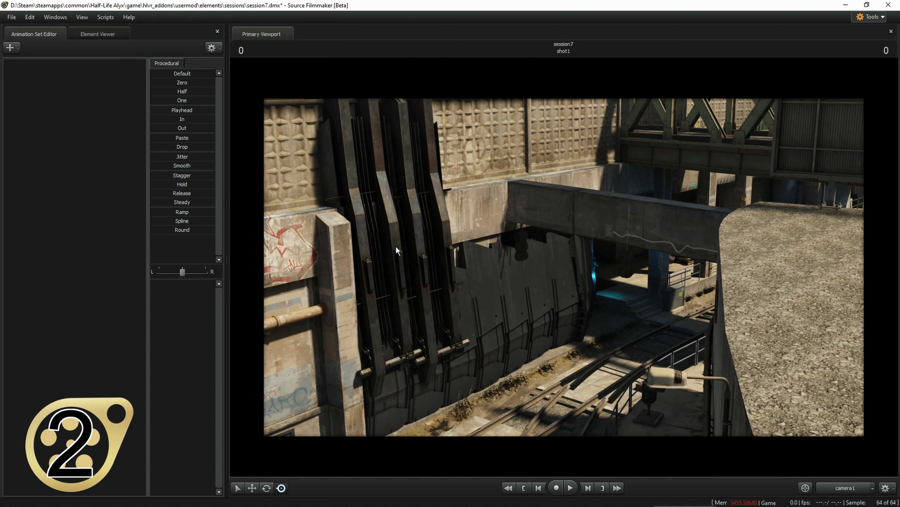
{"action": "left_click_drag", "start_coordinate": [396, 247], "coordinate": [489, 291]}
{"action": "key", "text": "w"}
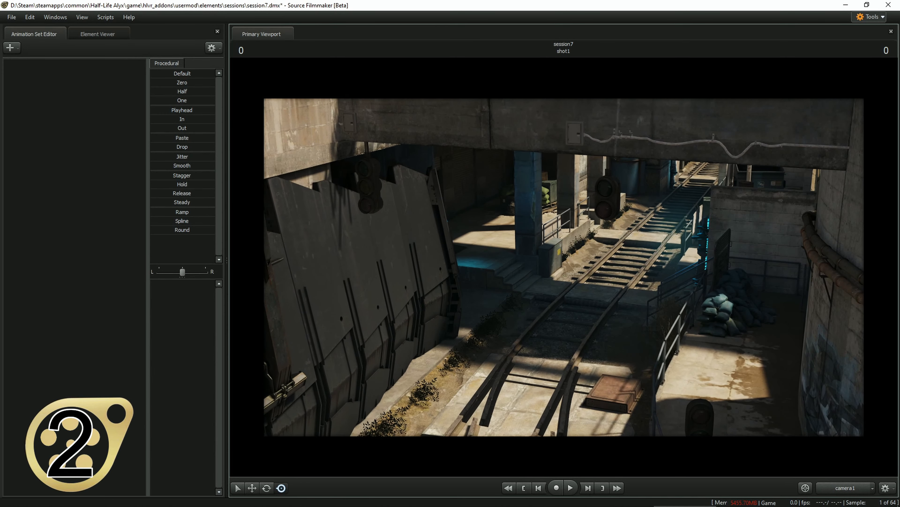
{"action": "key", "text": "w"}
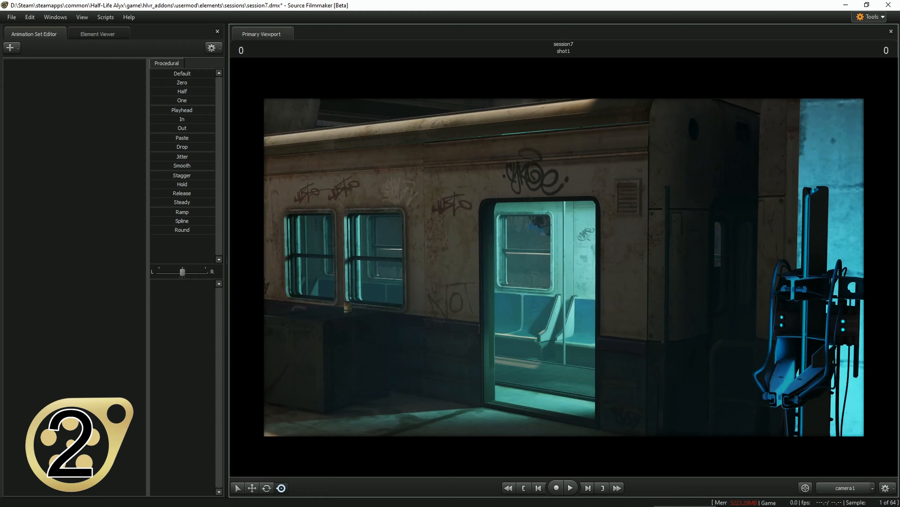
{"action": "key", "text": "a"}
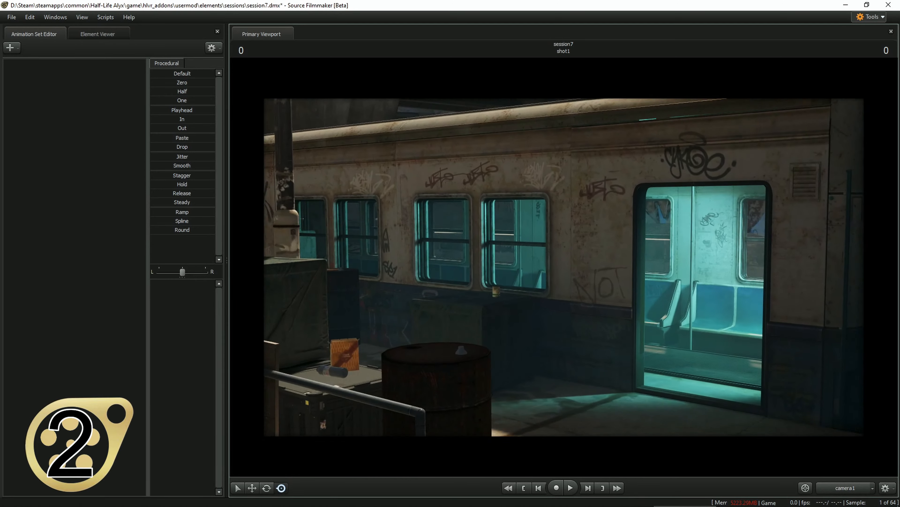
{"action": "key", "text": "a"}
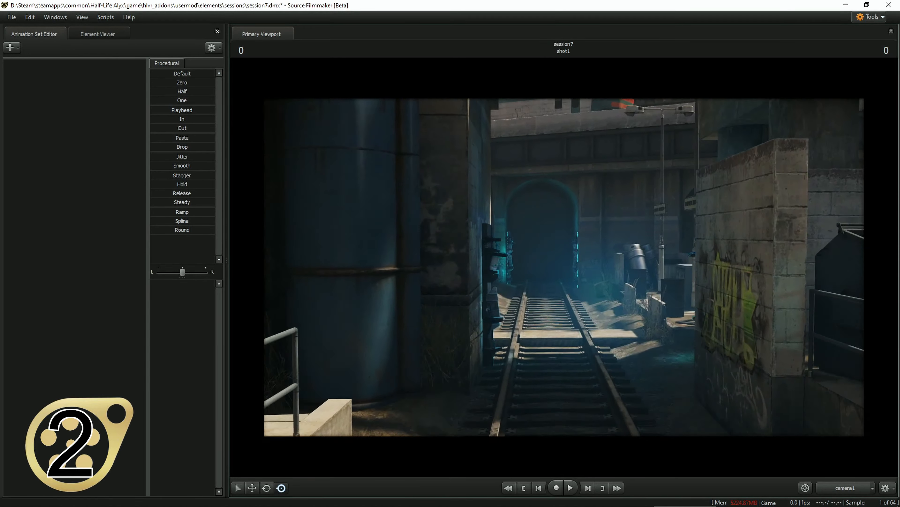
{"action": "key", "text": "w"}
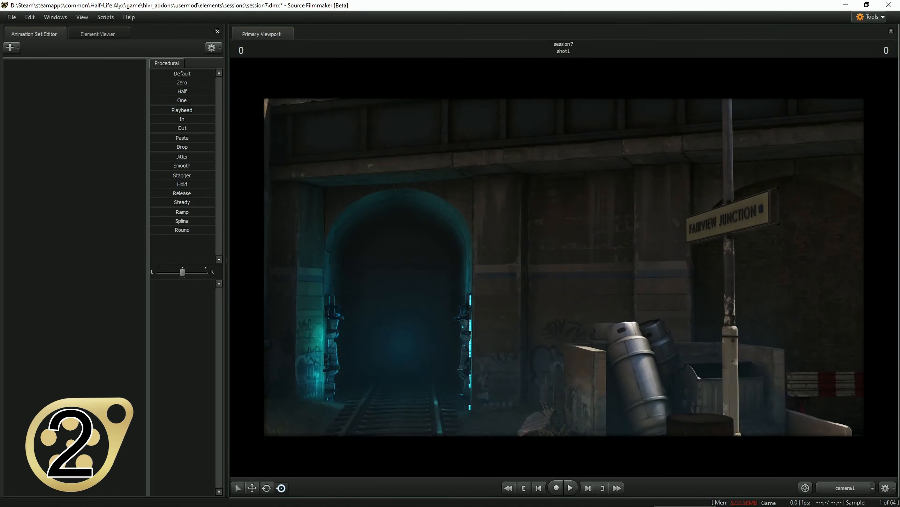
{"action": "key", "text": "s"}
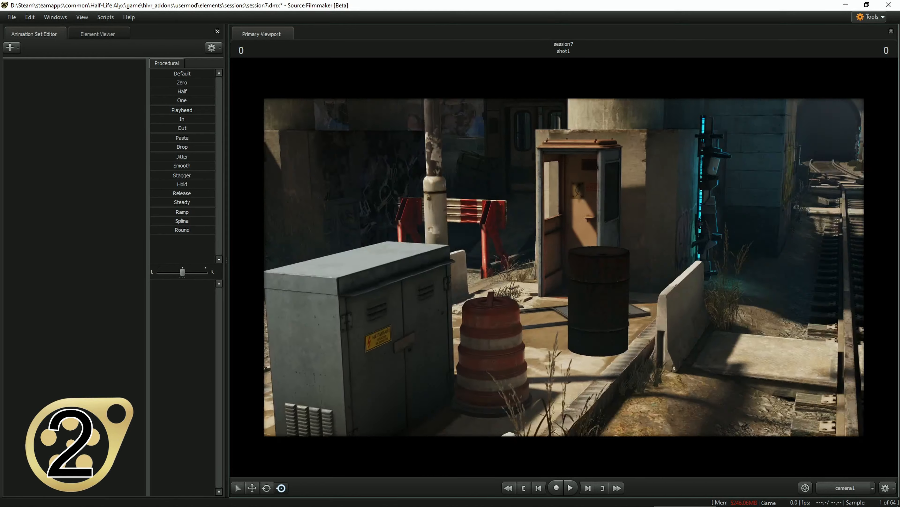
{"action": "key", "text": "s"}
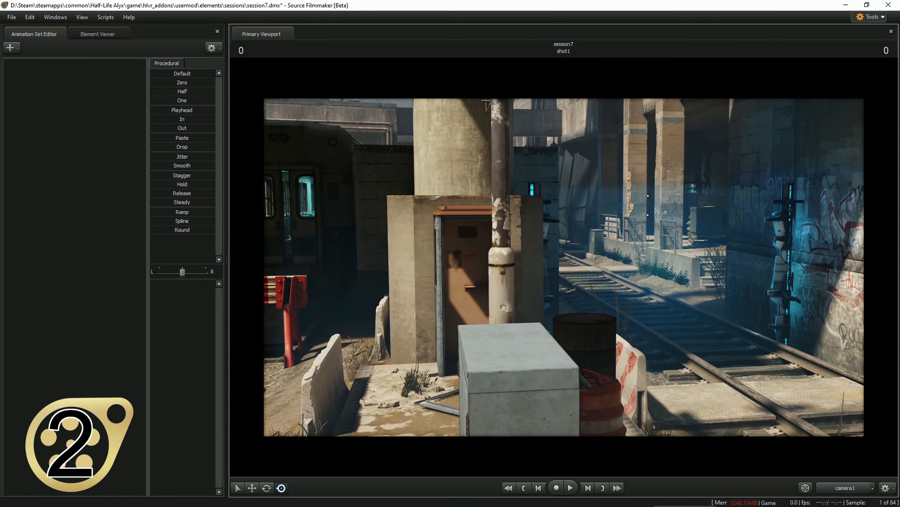
{"action": "key", "text": "w"}
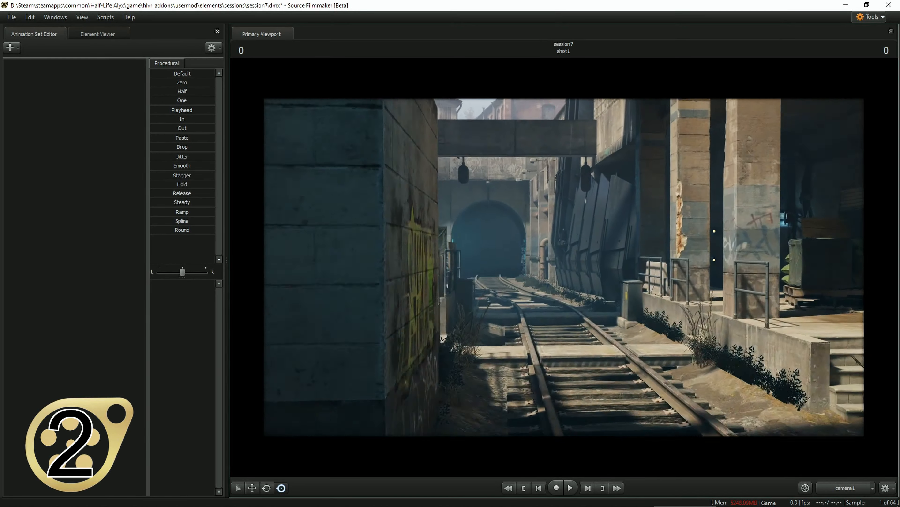
{"action": "key", "text": "w"}
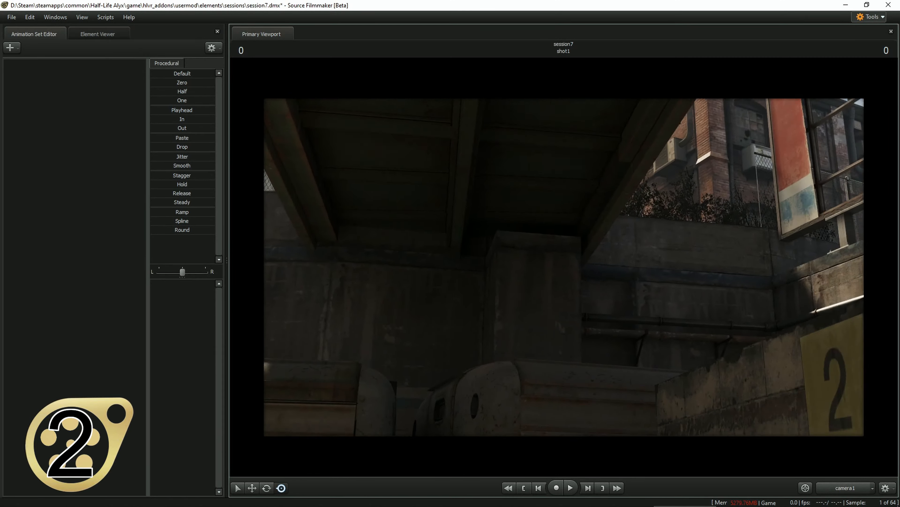
{"action": "key", "text": "w"}
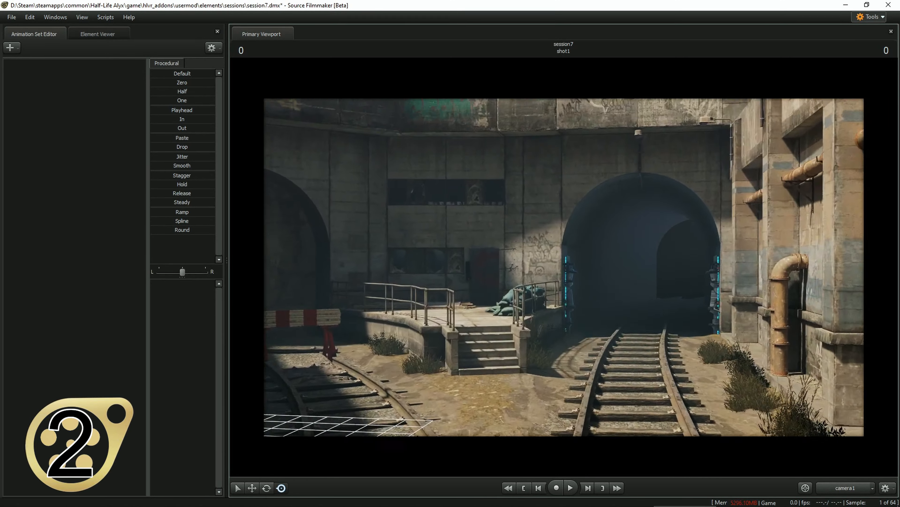
{"action": "key", "text": "w"}
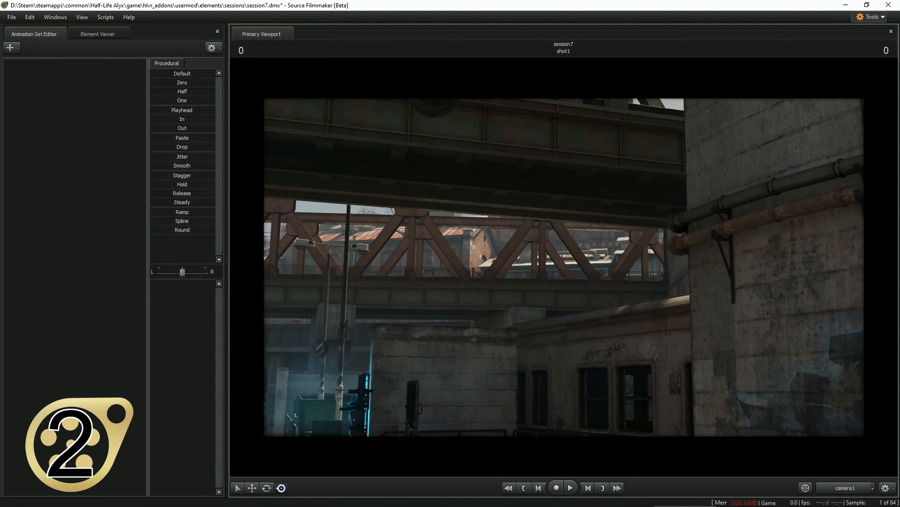
{"action": "key", "text": "w"}
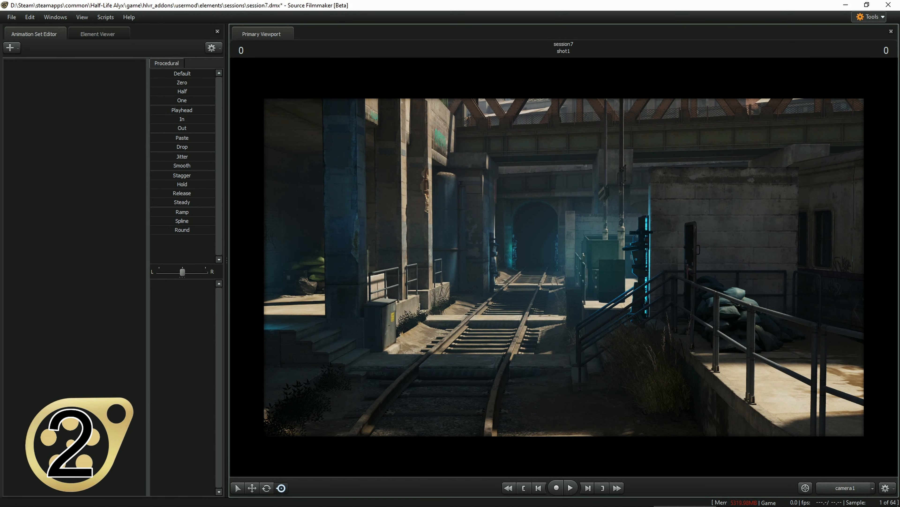
{"action": "left_click_drag", "start_coordinate": [387, 243], "coordinate": [387, 246]}
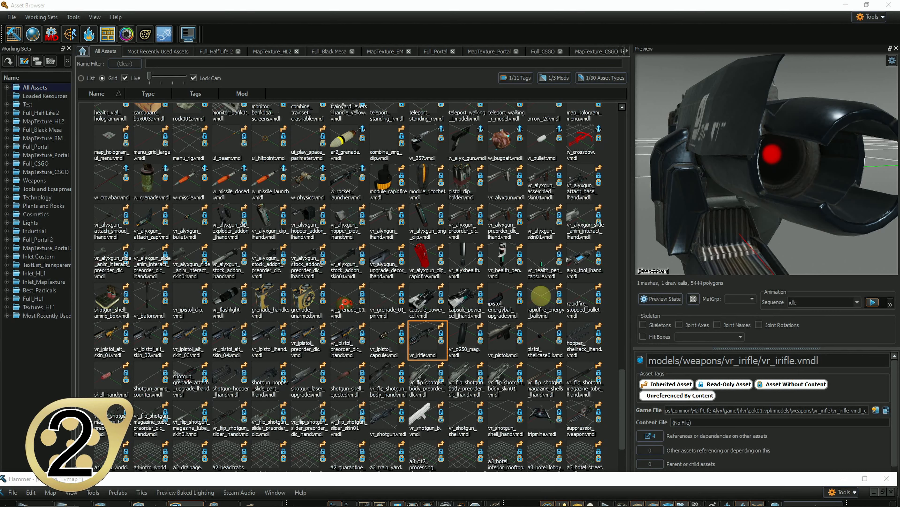
- Switch to the Hammer editor, look over the empty map grid and try out the Block Tool
{"action": "left_click_drag", "start_coordinate": [222, 478], "coordinate": [235, 0]}
{"action": "key", "text": "z"}
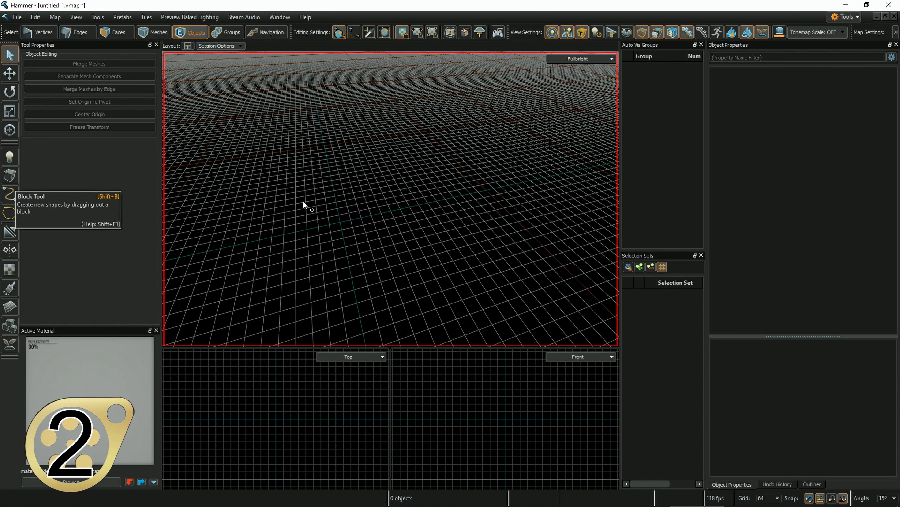
{"action": "left_click", "coordinate": [9, 176]}
{"action": "left_click", "coordinate": [10, 54]}
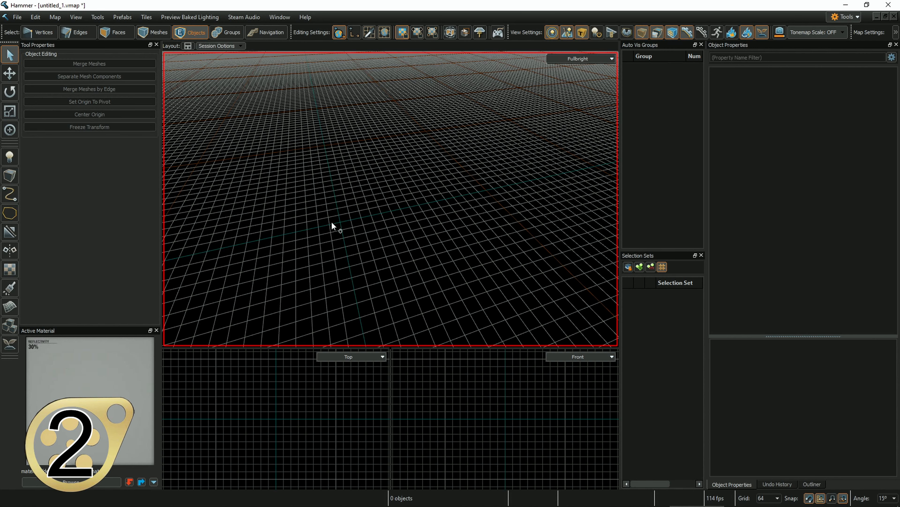
- Create a flat block of about 704 × 704 × 64 units on the grid with the Block Tool
{"action": "key", "text": "shift+b"}
{"action": "left_click_drag", "start_coordinate": [292, 201], "coordinate": [426, 254]}
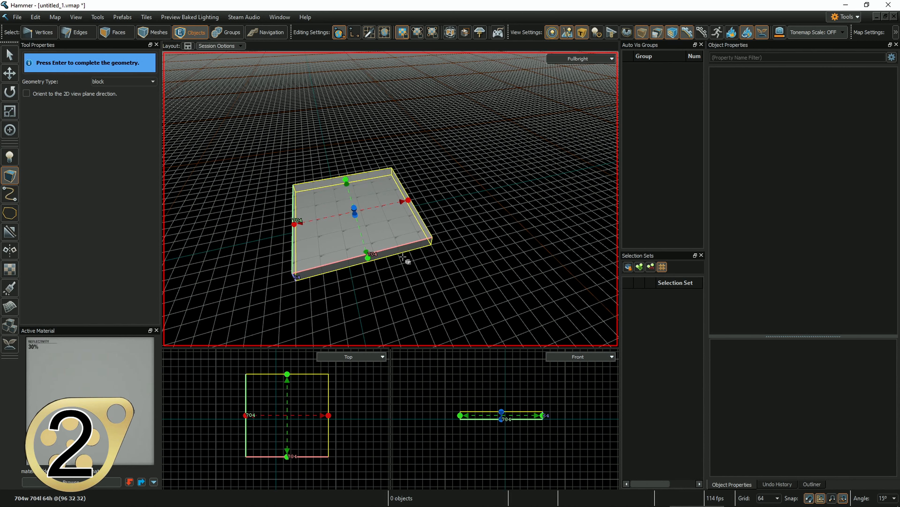
{"action": "key", "text": "Return"}
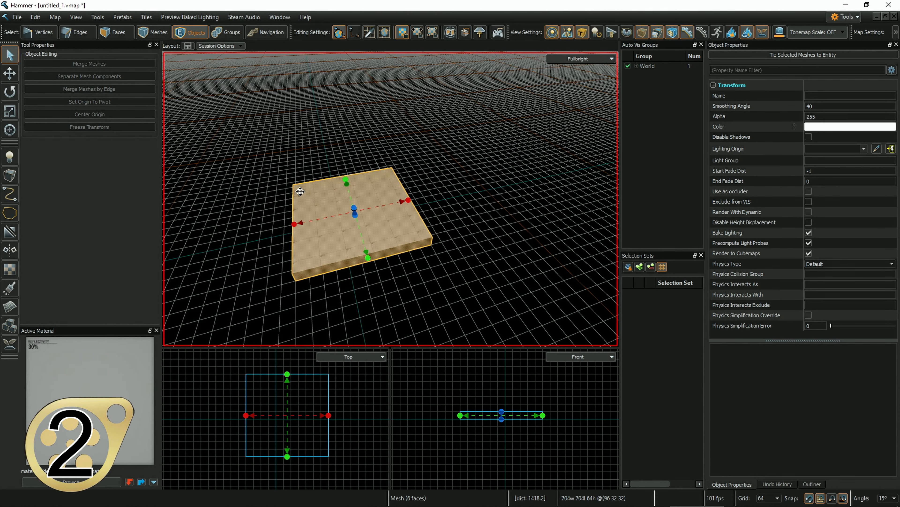
{"action": "right_click_drag", "start_coordinate": [300, 191], "coordinate": [340, 191]}
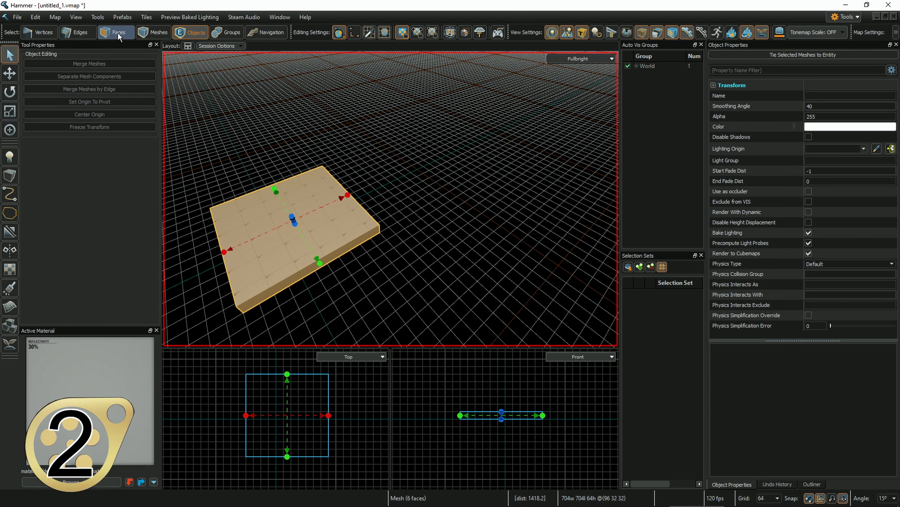
- Select the block's top face in face selection mode and review the available face editing options
{"action": "left_click", "coordinate": [127, 34]}
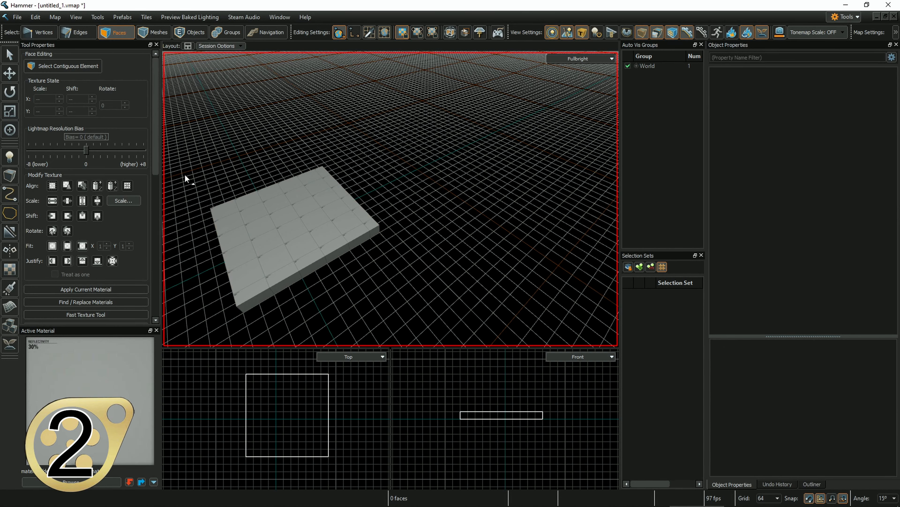
{"action": "left_click", "coordinate": [281, 230]}
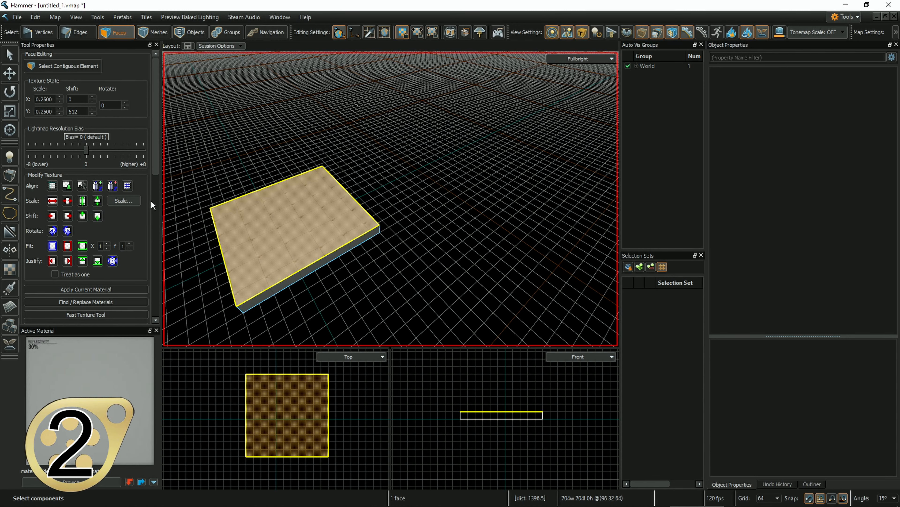
{"action": "left_click_drag", "start_coordinate": [156, 172], "coordinate": [146, 265]}
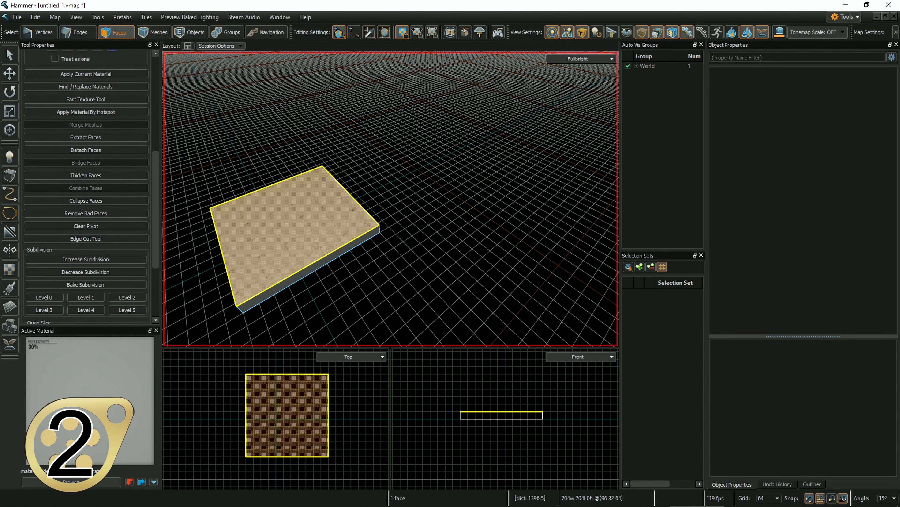
- Try subdivision levels 5, 4 and 1 on the block's top face
{"action": "mouse_move", "coordinate": [370, 177]}
{"action": "right_mouse_down"}
{"action": "mouse_move", "coordinate": [358, 174]}
{"action": "mouse_move", "coordinate": [369, 176]}
{"action": "right_mouse_up"}
{"action": "key", "text": "w"}
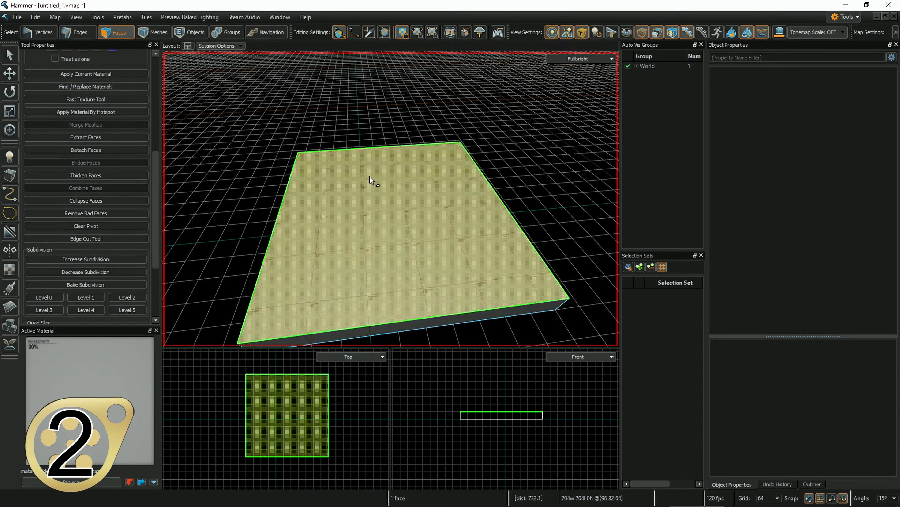
{"action": "left_click", "coordinate": [126, 310]}
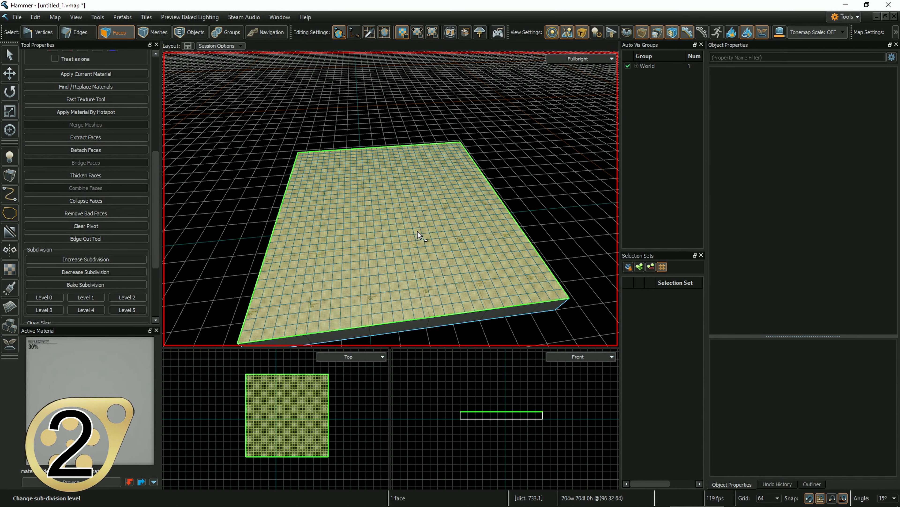
{"action": "left_click", "coordinate": [87, 309]}
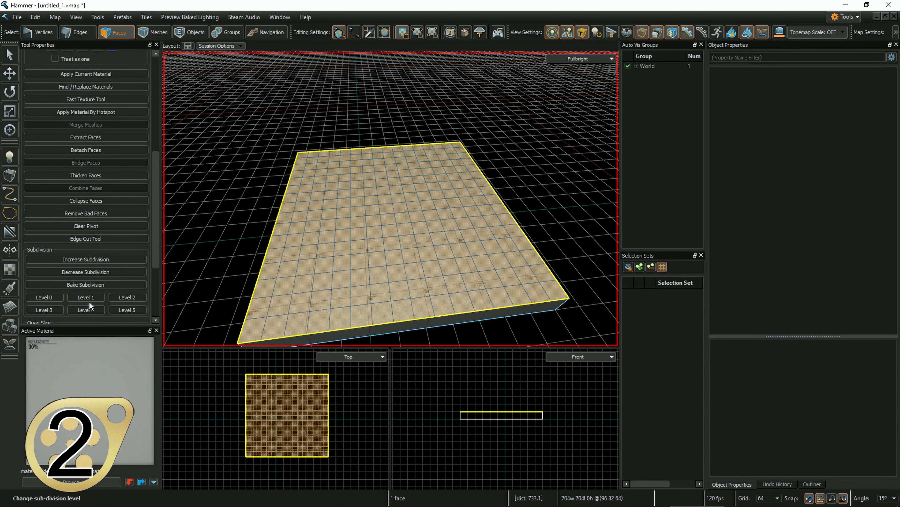
{"action": "left_click", "coordinate": [87, 298]}
{"action": "scroll", "coordinate": [118, 205], "scroll_direction": "up", "scroll_amount": 1}
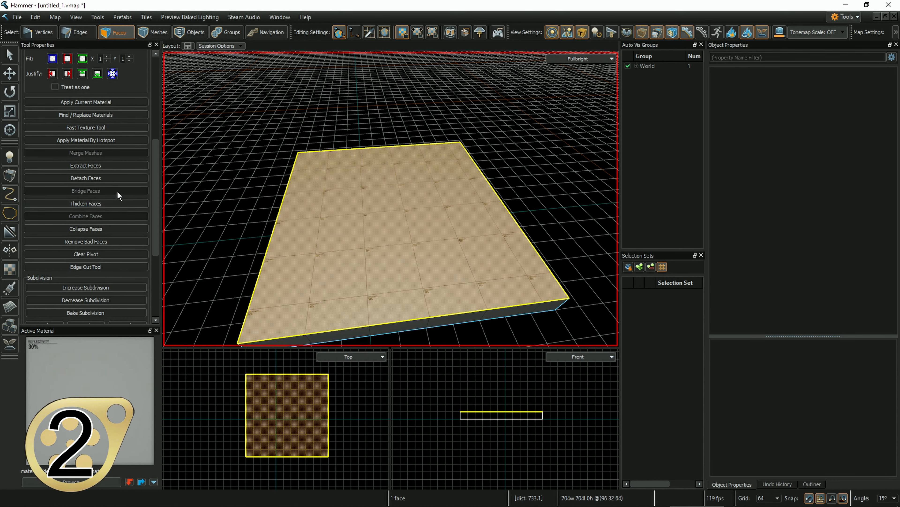
{"action": "scroll", "coordinate": [107, 160], "scroll_direction": "up", "scroll_amount": 3}
- Bevel the block's nearest top corner vertex in vertex selection mode by about 64 units
{"action": "left_click", "coordinate": [42, 33]}
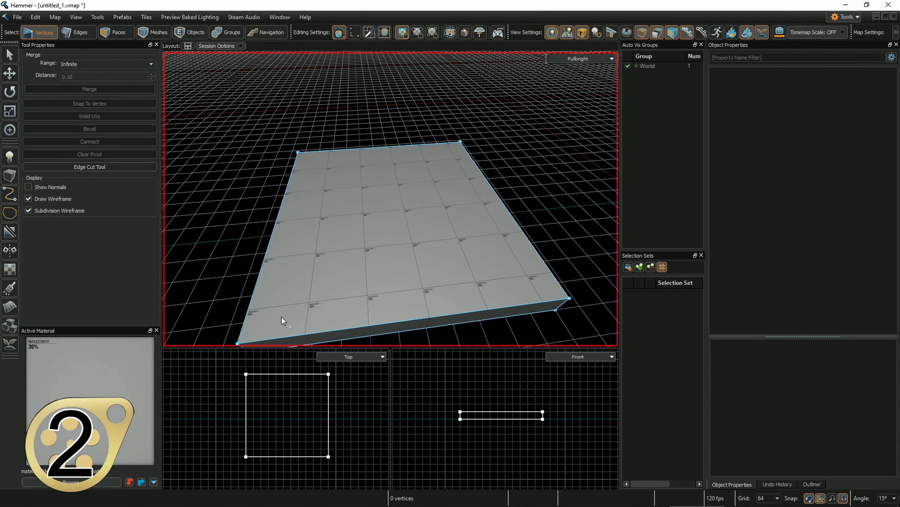
{"action": "left_click", "coordinate": [238, 344]}
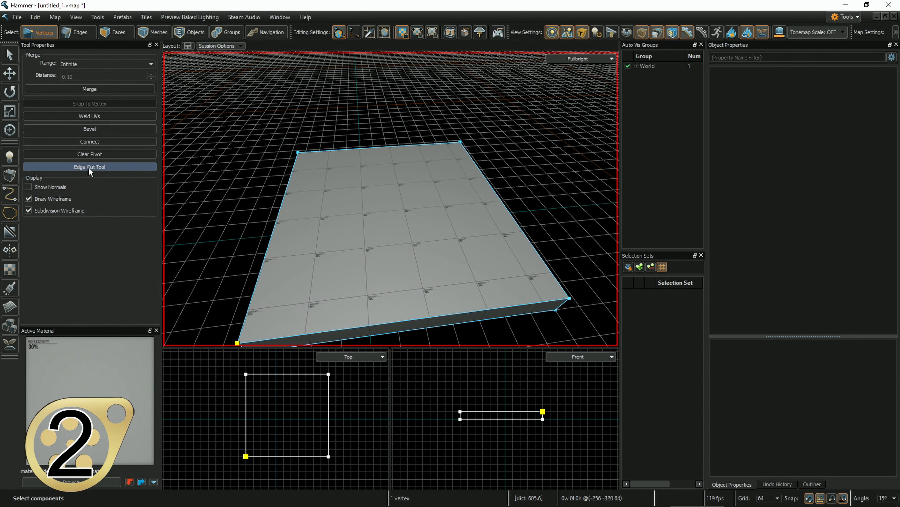
{"action": "left_click", "coordinate": [107, 131]}
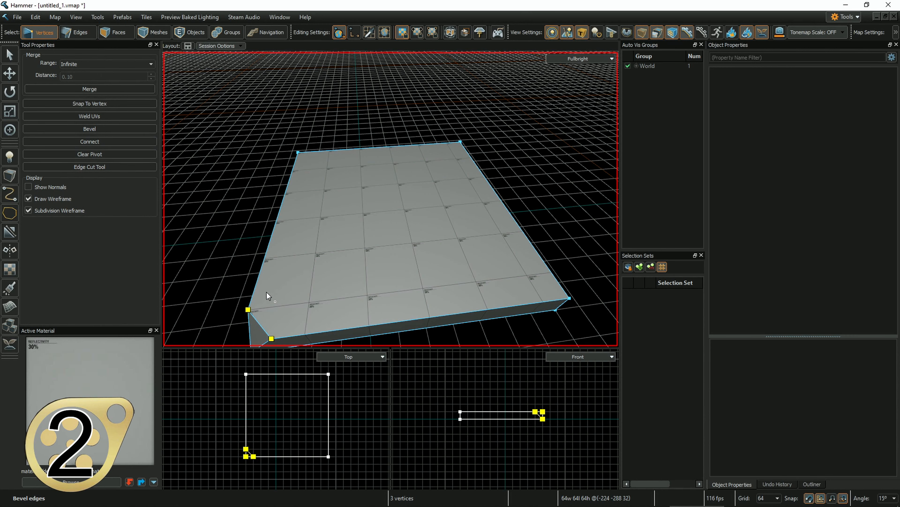
{"action": "mouse_move", "coordinate": [266, 292]}
{"action": "right_mouse_down"}
{"action": "mouse_move", "coordinate": [396, 195]}
{"action": "mouse_move", "coordinate": [265, 295]}
{"action": "right_mouse_up"}
{"action": "left_click", "coordinate": [242, 210]}
{"action": "mouse_move", "coordinate": [241, 205]}
{"action": "right_mouse_down"}
{"action": "mouse_move", "coordinate": [241, 227]}
{"action": "mouse_move", "coordinate": [232, 224]}
{"action": "mouse_move", "coordinate": [241, 205]}
{"action": "right_mouse_up"}
{"action": "right_click", "coordinate": [315, 168]}
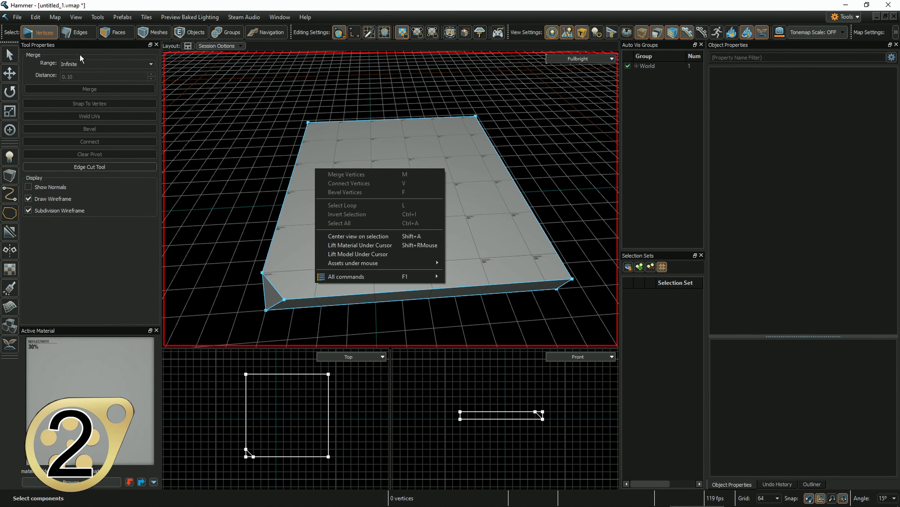
- Select the block's top face and raise it 320 units in the Front view
{"action": "left_click", "coordinate": [117, 33]}
{"action": "left_click", "coordinate": [364, 174]}
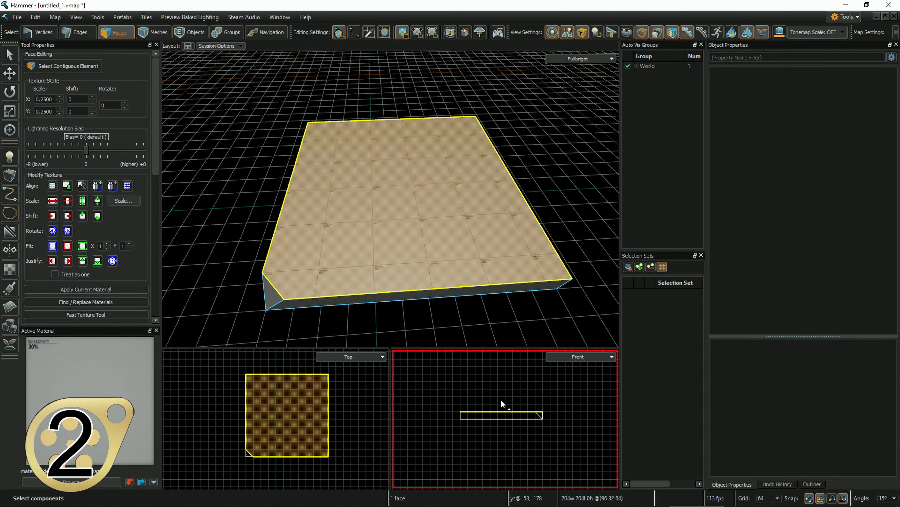
{"action": "key", "text": "w"}
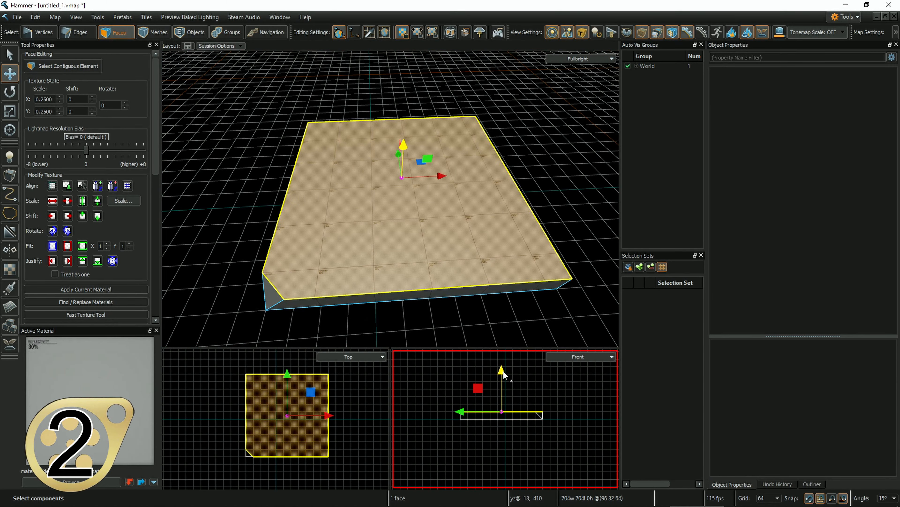
{"action": "left_click_drag", "start_coordinate": [502, 408], "coordinate": [500, 376]}
{"action": "key", "text": "s"}
{"action": "right_click_drag", "start_coordinate": [336, 237], "coordinate": [368, 215]}
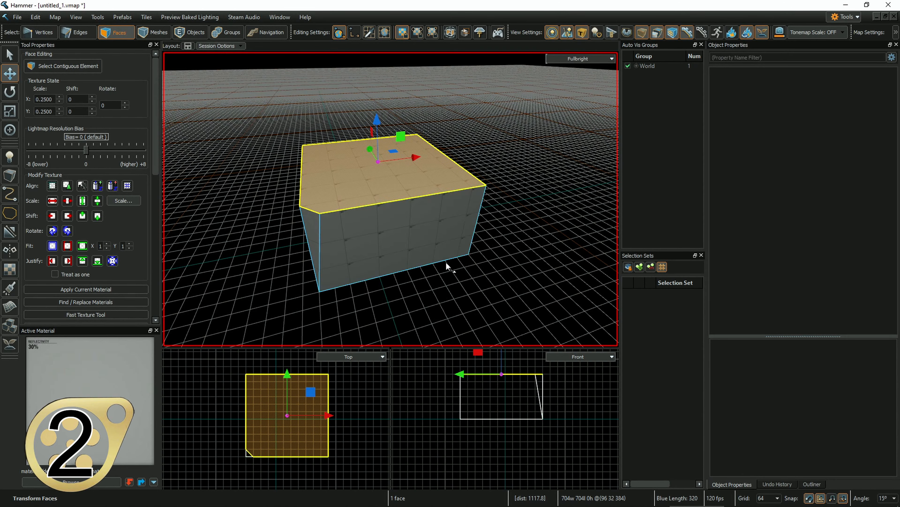
- Select the whole block as a mesh and flip its faces inward to form a room
{"action": "left_click", "coordinate": [447, 264]}
{"action": "left_click", "coordinate": [159, 33]}
{"action": "left_click", "coordinate": [440, 222]}
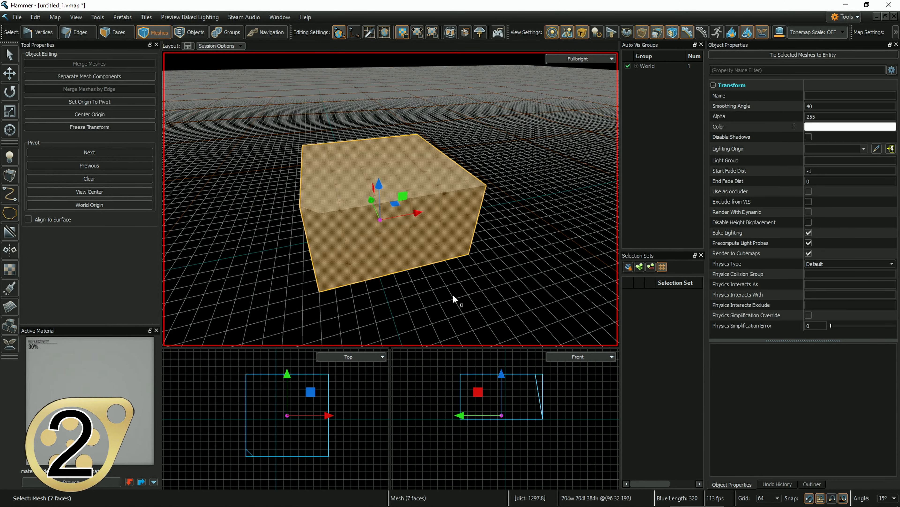
{"action": "key", "text": "f"}
{"action": "right_click_drag", "start_coordinate": [463, 287], "coordinate": [467, 304]}
{"action": "key", "text": "w"}
{"action": "key", "text": "w"}
{"action": "mouse_move", "coordinate": [391, 199]}
{"action": "right_mouse_down"}
{"action": "mouse_move", "coordinate": [383, 163]}
{"action": "mouse_move", "coordinate": [358, 180]}
{"action": "mouse_move", "coordinate": [329, 152]}
{"action": "mouse_move", "coordinate": [302, 163]}
{"action": "mouse_move", "coordinate": [394, 202]}
{"action": "right_mouse_up"}
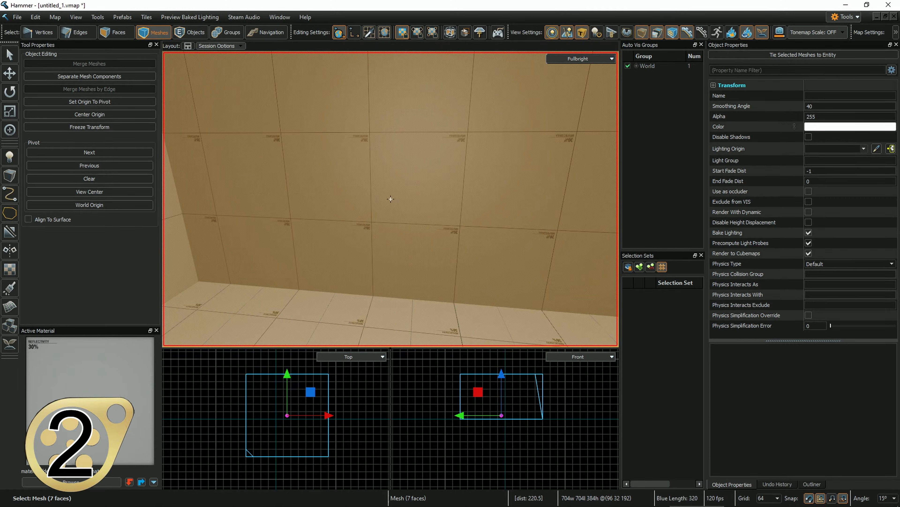
- Choose a yellow material as the active material and apply it to two adjoining walls of the room
{"action": "left_click", "coordinate": [91, 484]}
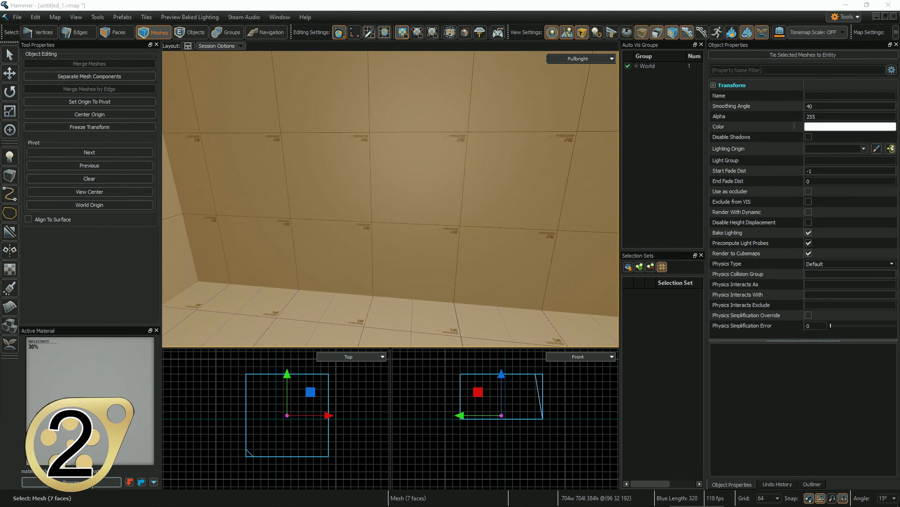
{"action": "double_click", "coordinate": [207, 220]}
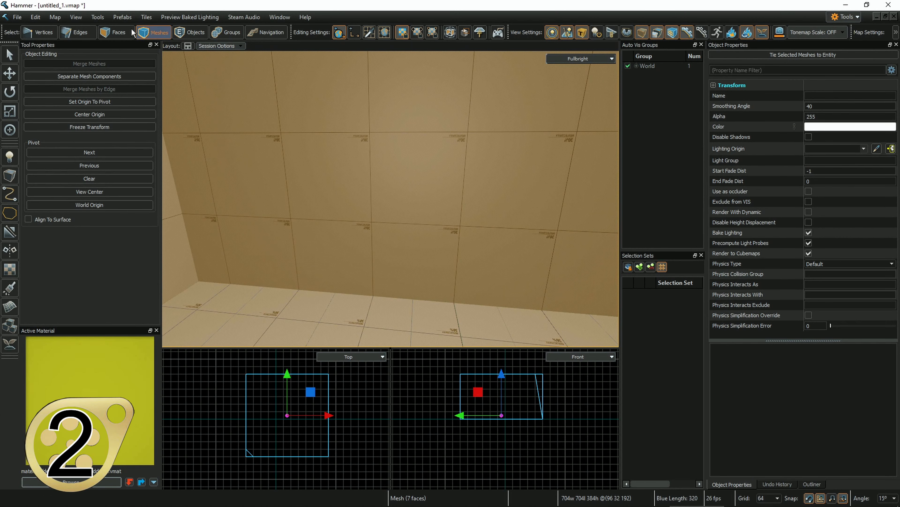
{"action": "key", "text": "3"}
{"action": "left_click", "coordinate": [295, 167]}
{"action": "left_click_drag", "start_coordinate": [133, 373], "coordinate": [274, 284]}
{"action": "right_click_drag", "start_coordinate": [274, 281], "coordinate": [258, 312]}
- Place the vr_irifle model from the Asset Browser on the room's floor and move it 64 units sideways and 64 units up
{"action": "left_click_drag", "start_coordinate": [0, 177], "coordinate": [732, 77]}
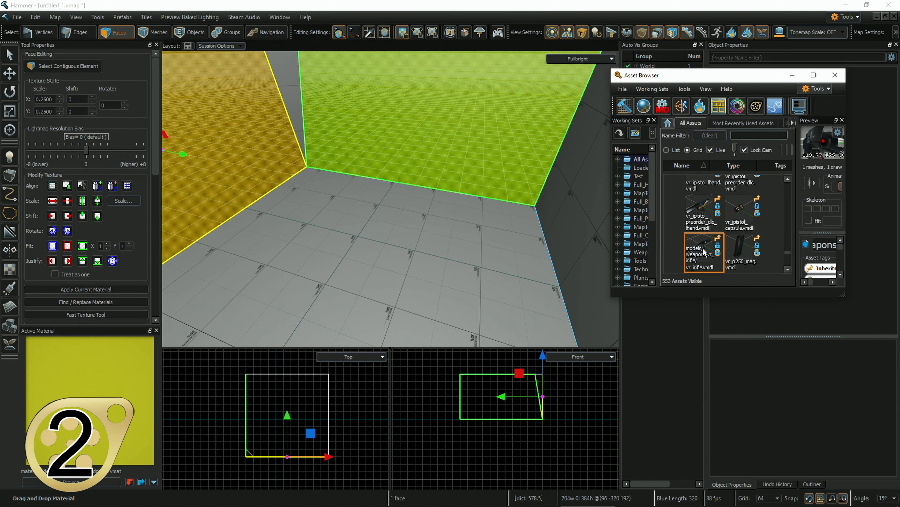
{"action": "left_click_drag", "start_coordinate": [704, 252], "coordinate": [396, 254]}
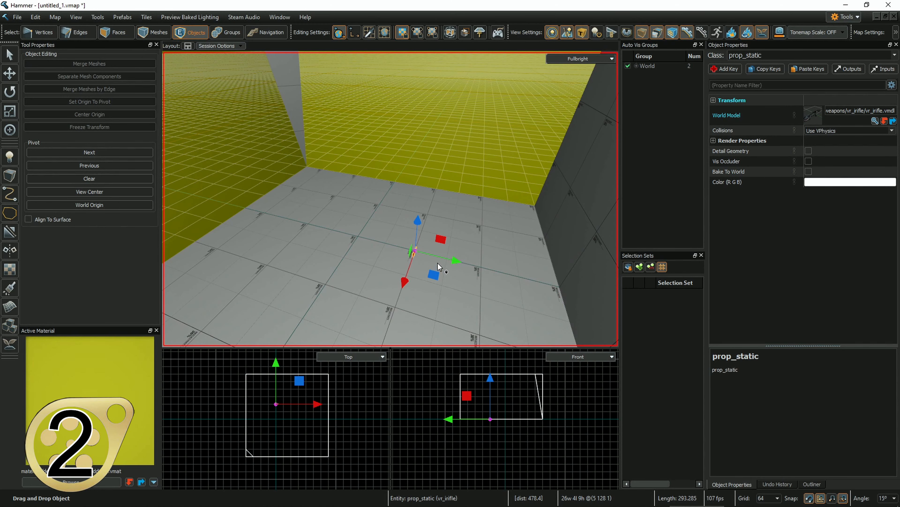
{"action": "right_click_drag", "start_coordinate": [396, 243], "coordinate": [292, 179]}
{"action": "key", "text": "w"}
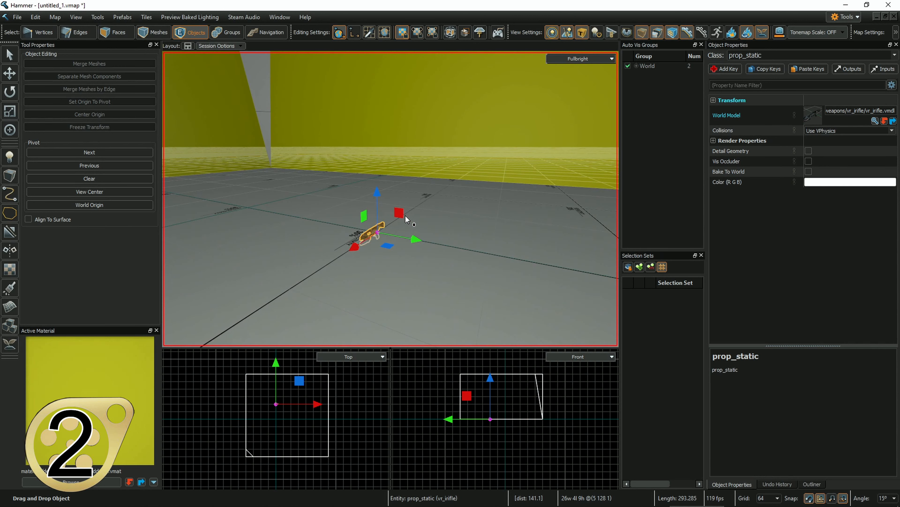
{"action": "left_click_drag", "start_coordinate": [403, 215], "coordinate": [274, 142]}
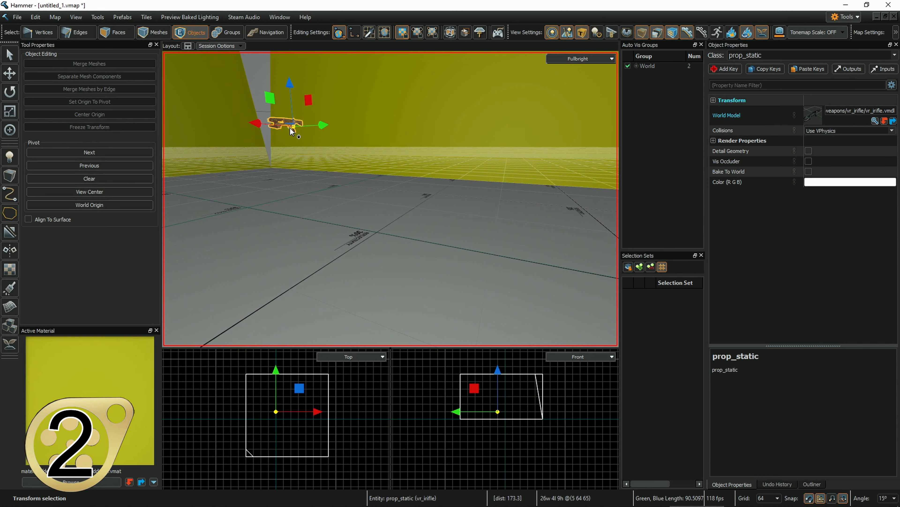
- Fly the camera in and around the room to examine its walls, one-sided faces and the placed rifle
{"action": "key", "text": "z"}
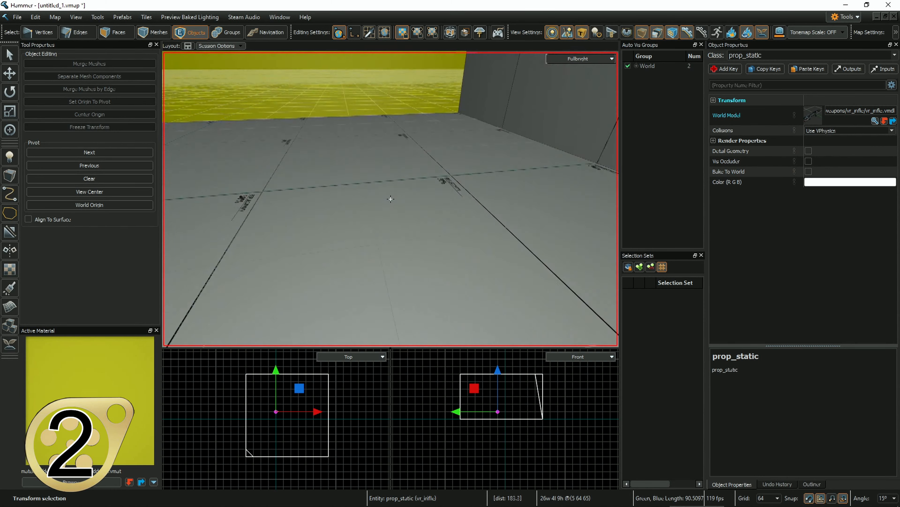
{"action": "key", "text": "s"}
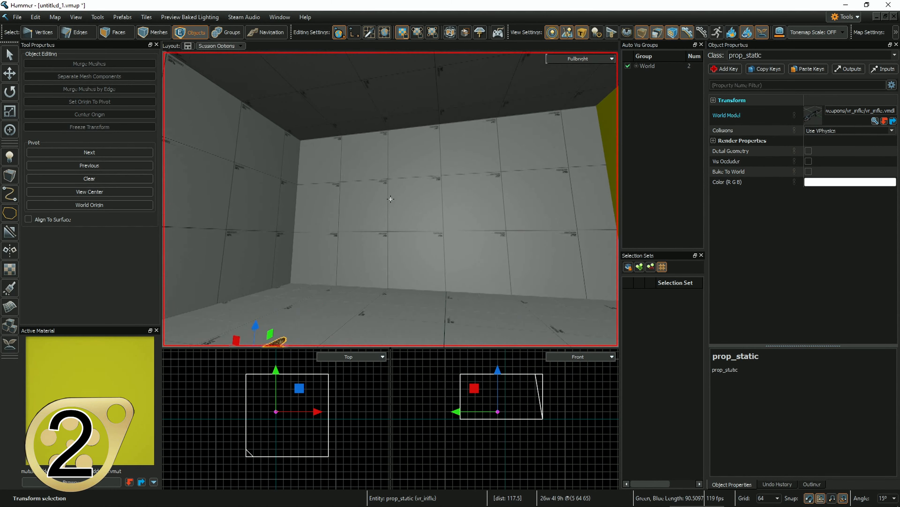
{"action": "key", "text": "s"}
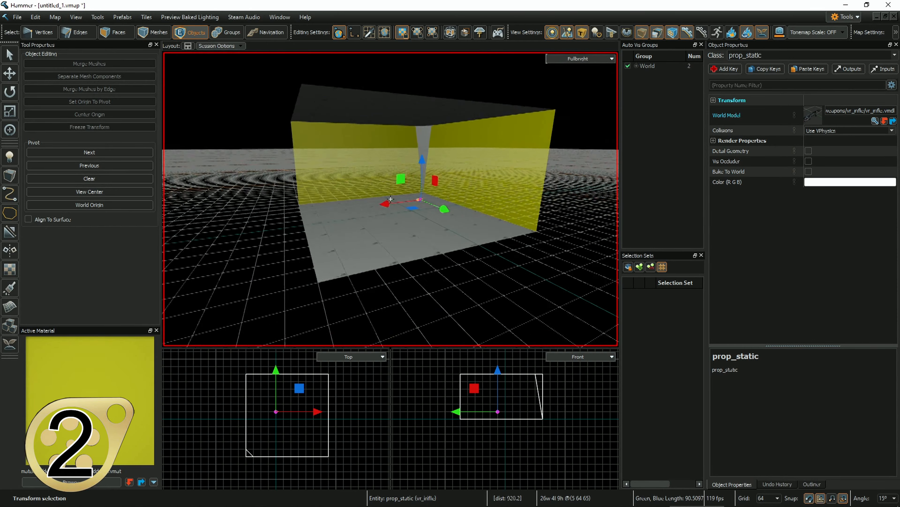
{"action": "key", "text": "w"}
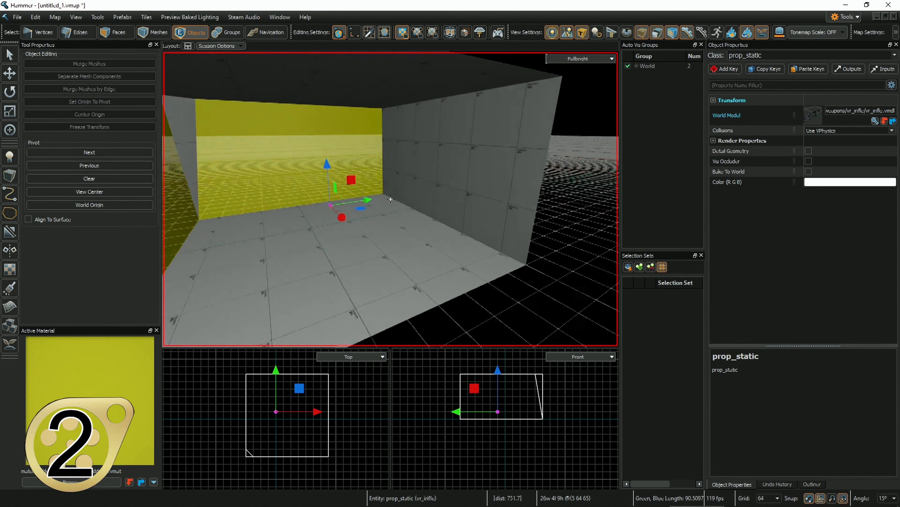
{"action": "key", "text": "s"}
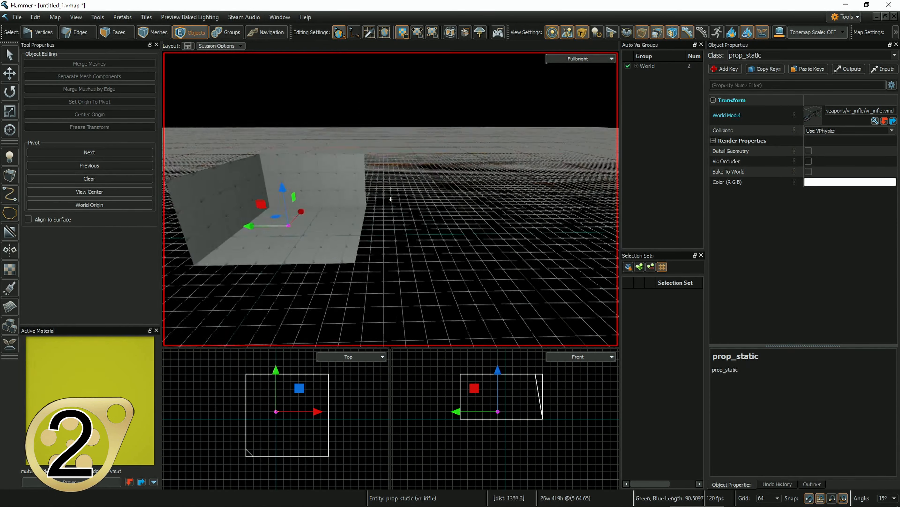
{"action": "key", "text": "w"}
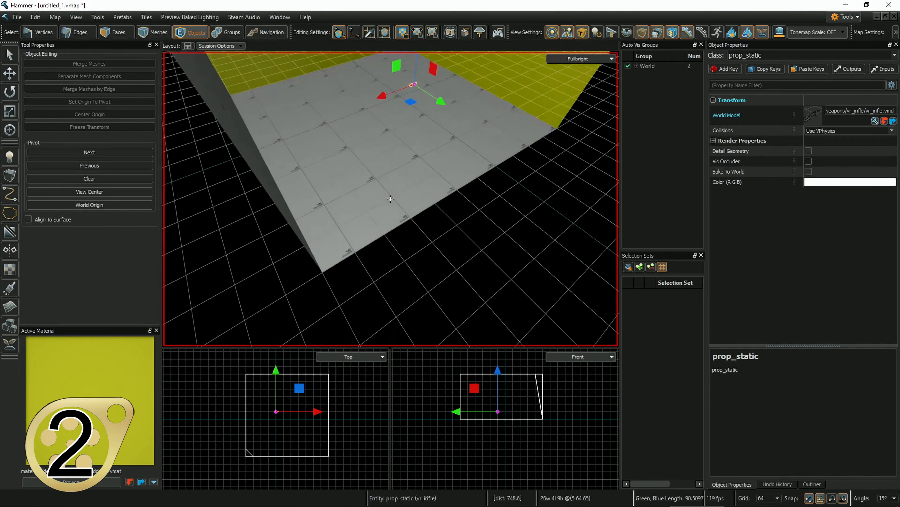
{"action": "key", "text": "z"}
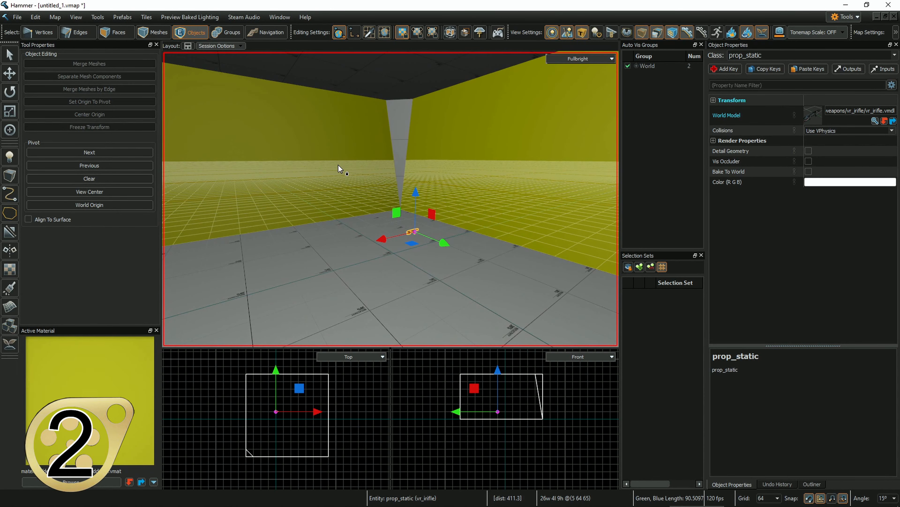
{"action": "right_click_drag", "start_coordinate": [299, 133], "coordinate": [291, 143]}
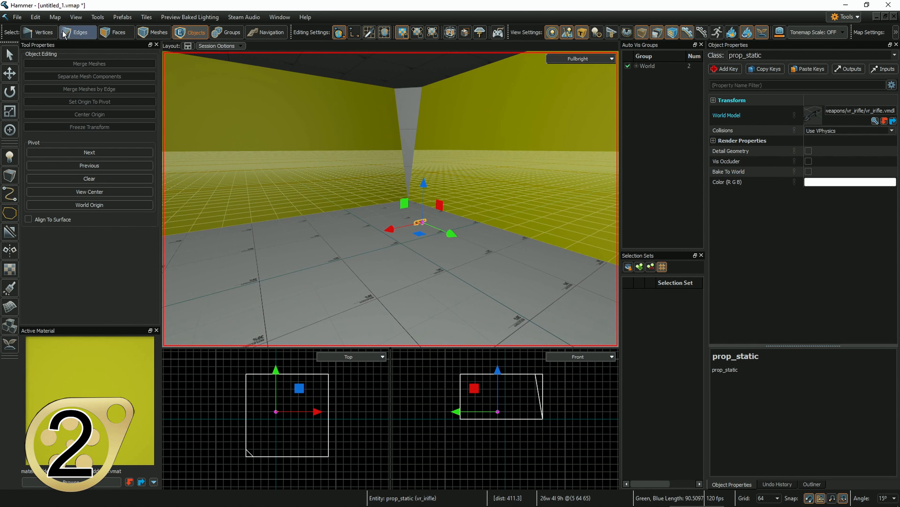
- Select the room mesh and open the map build settings
{"action": "left_click", "coordinate": [307, 163]}
{"action": "left_click", "coordinate": [17, 17]}
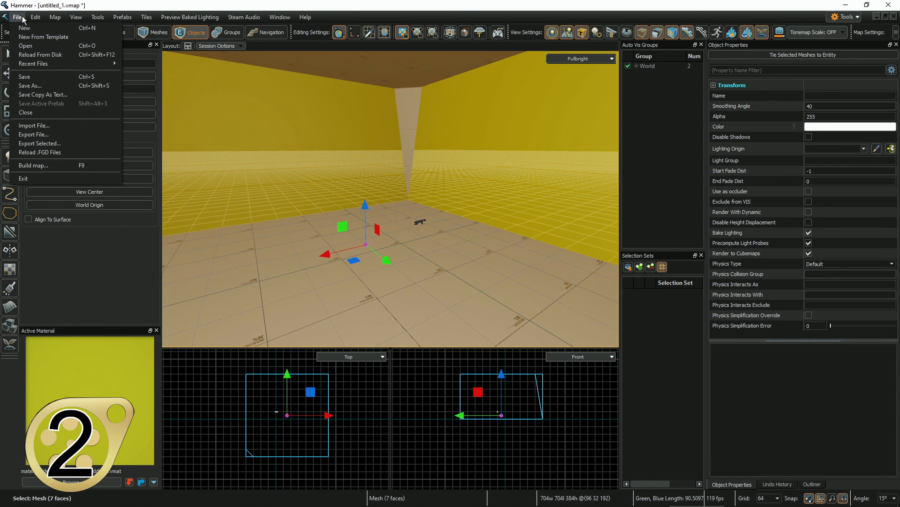
{"action": "left_click", "coordinate": [49, 168]}
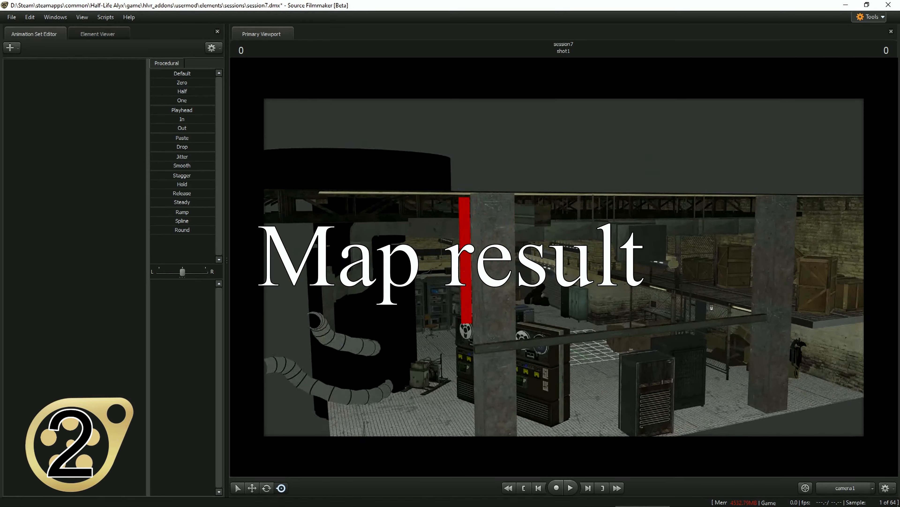
- Switch to Source Filmmaker and fly the camera through the loaded laboratory map to examine its rooms and props
{"action": "key", "text": "w"}
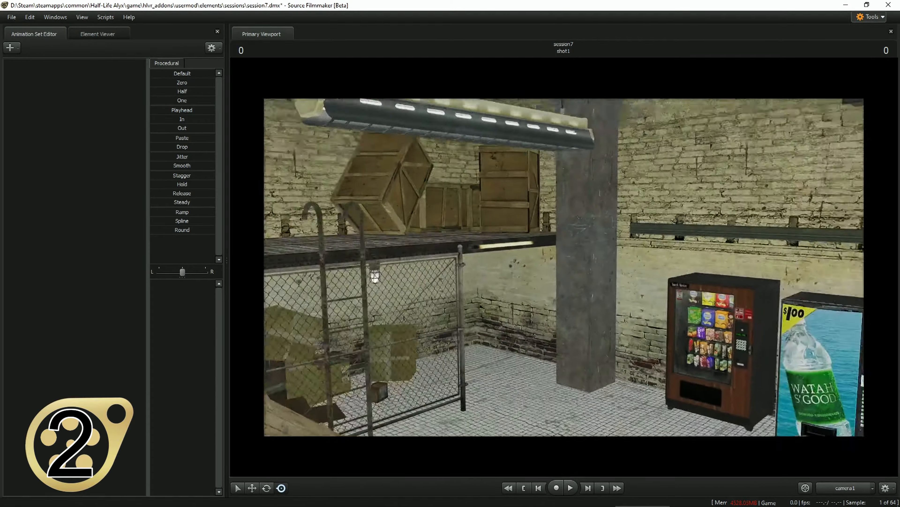
{"action": "key", "text": "s"}
{"action": "left_click_drag", "start_coordinate": [564, 267], "coordinate": [553, 309]}
{"action": "key", "text": "w"}
{"action": "key", "text": "w"}
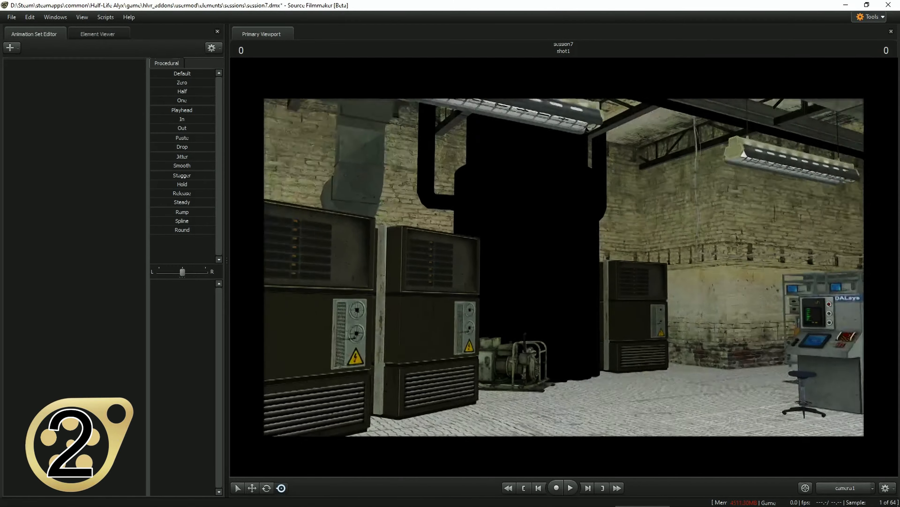
{"action": "key", "text": "w"}
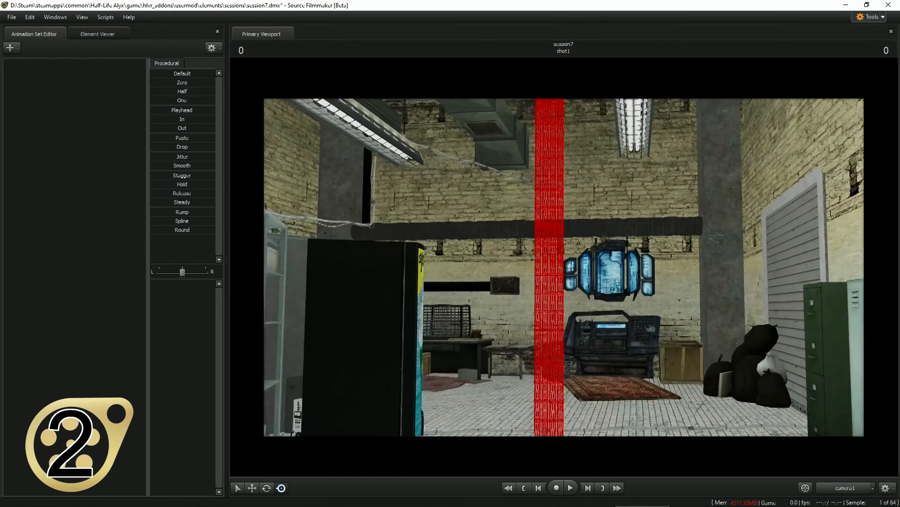
- Aim the camera toward the wall monitors and ceiling lamps and enable lighting in the viewport
{"action": "left_click_drag", "start_coordinate": [564, 267], "coordinate": [378, 285]}
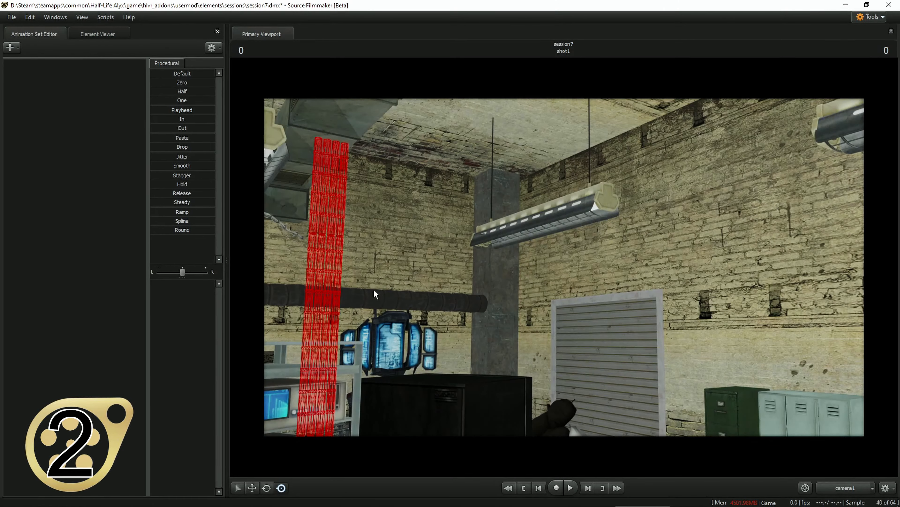
{"action": "right_click", "coordinate": [380, 284]}
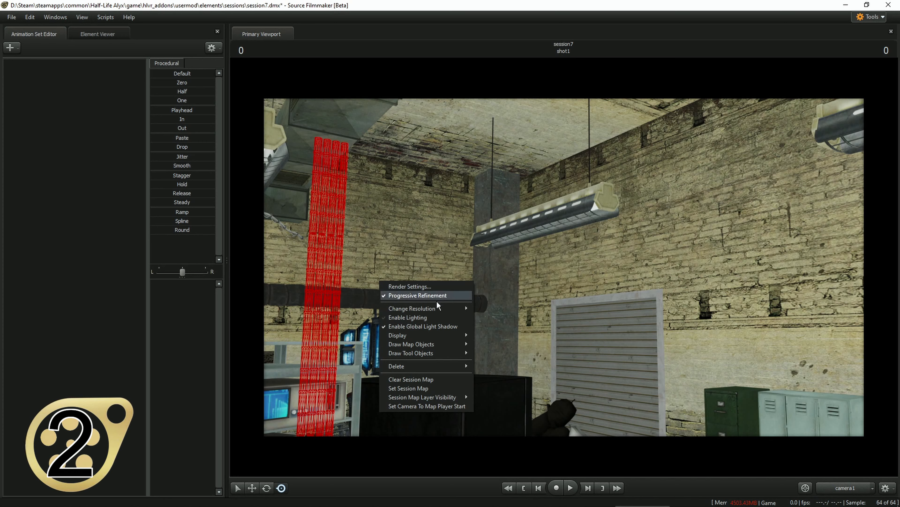
{"action": "left_click", "coordinate": [416, 317]}
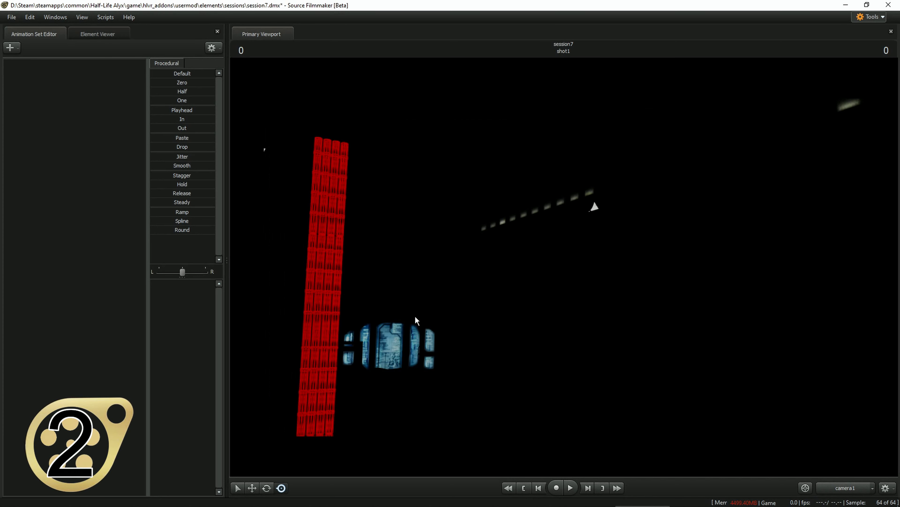
{"action": "left_click_drag", "start_coordinate": [416, 273], "coordinate": [421, 284]}
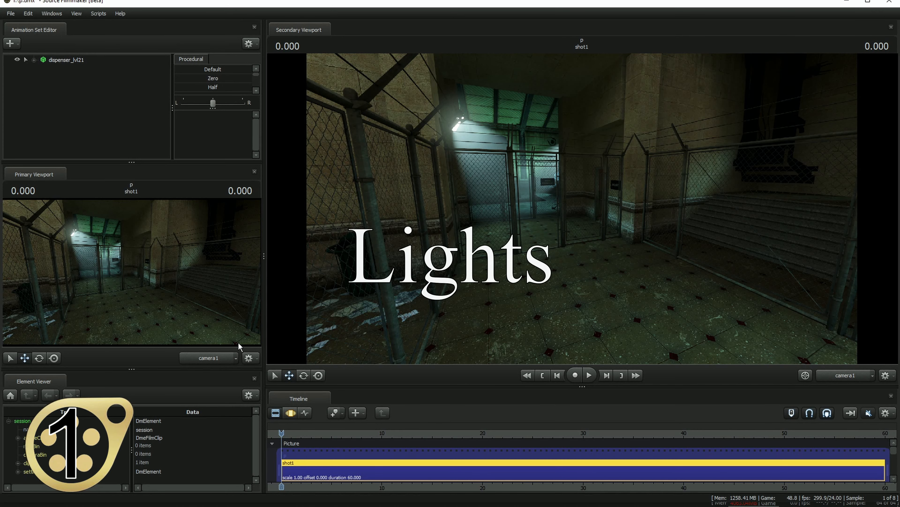
- Switch to the original Source Filmmaker and create an animation set for a new light facing the fenced stairway
{"action": "mouse_move", "coordinate": [363, 298]}
{"action": "left_mouse_down"}
{"action": "mouse_move", "coordinate": [283, 281]}
{"action": "mouse_move", "coordinate": [365, 284]}
{"action": "left_mouse_up"}
{"action": "key", "text": "w"}
{"action": "left_click", "coordinate": [12, 45]}
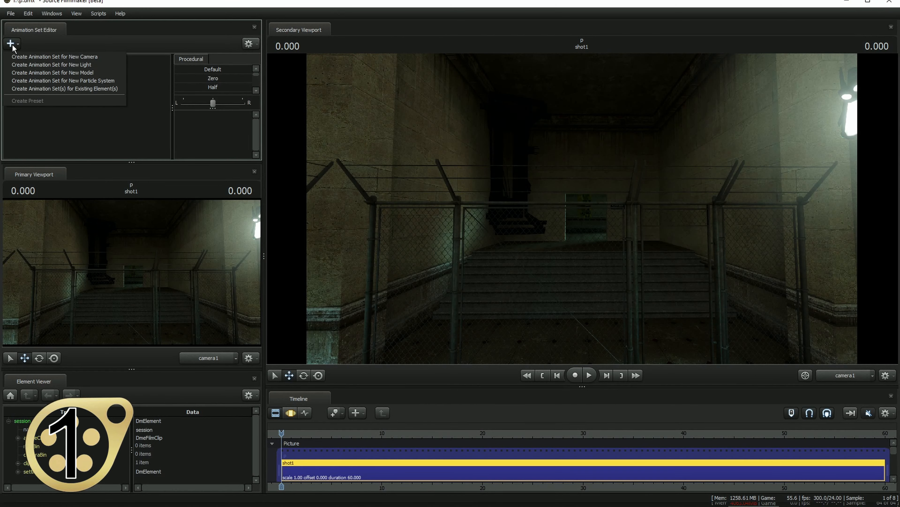
{"action": "left_click", "coordinate": [58, 66]}
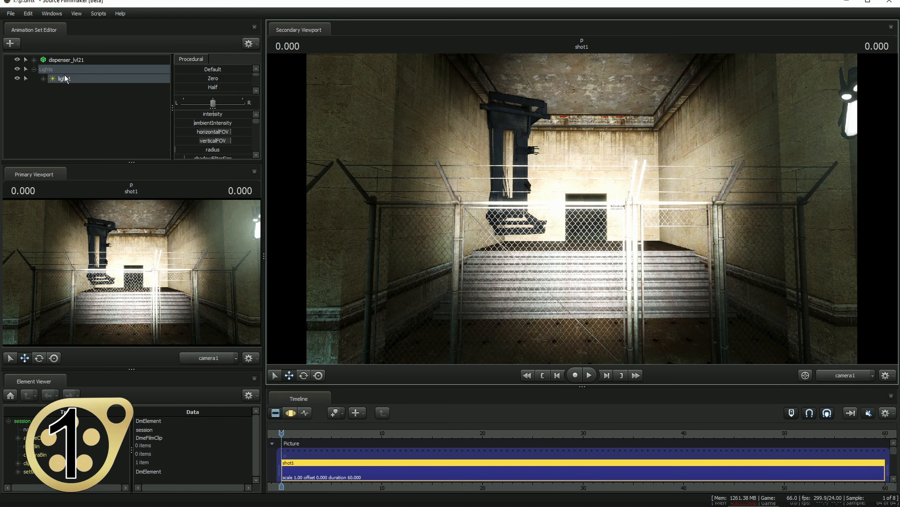
- Look through the new light in the primary viewport with the Motion Editor active and fly it behind the doorway above the stairs
{"action": "left_click_drag", "start_coordinate": [99, 250], "coordinate": [76, 274]}
{"action": "key", "text": "Return"}
{"action": "key", "text": "F3"}
{"action": "key", "text": "z"}
{"action": "key", "text": "w"}
{"action": "key", "text": "s"}
{"action": "key", "text": "a"}
{"action": "key", "text": "z"}
{"action": "key", "text": "x"}
{"action": "key", "text": "s"}
{"action": "key", "text": "w"}
{"action": "key", "text": "z"}
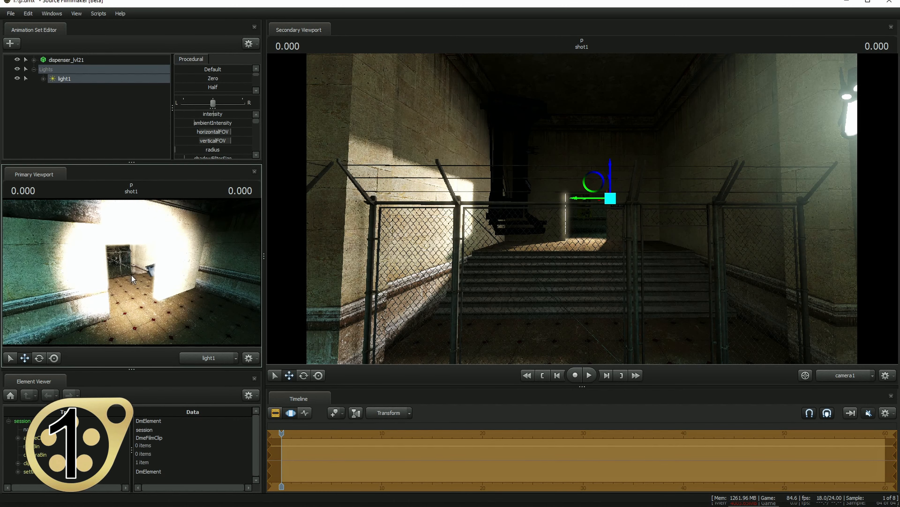
- Make the doorway light volumetric, lower its red color value for a teal beam, and adjust the beam's placement
{"action": "right_click", "coordinate": [64, 79]}
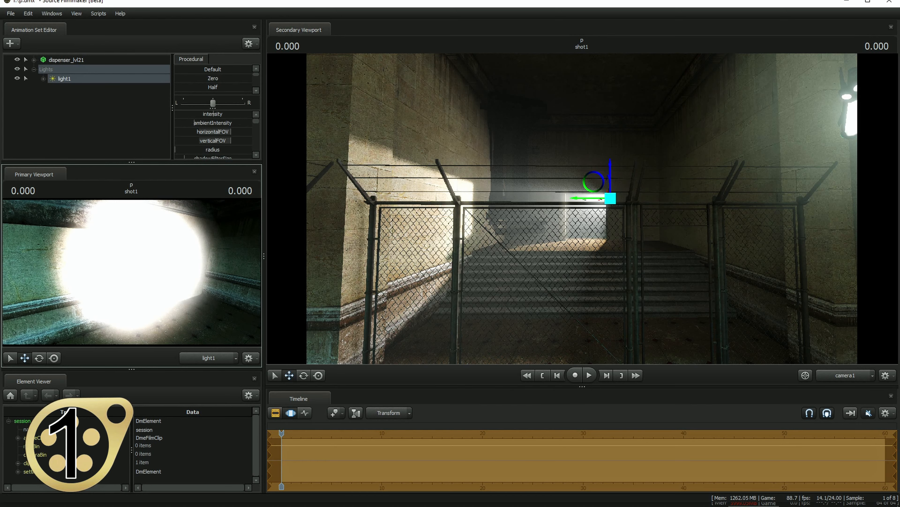
{"action": "left_click_drag", "start_coordinate": [200, 162], "coordinate": [196, 252]}
{"action": "left_click_drag", "start_coordinate": [207, 212], "coordinate": [206, 212]}
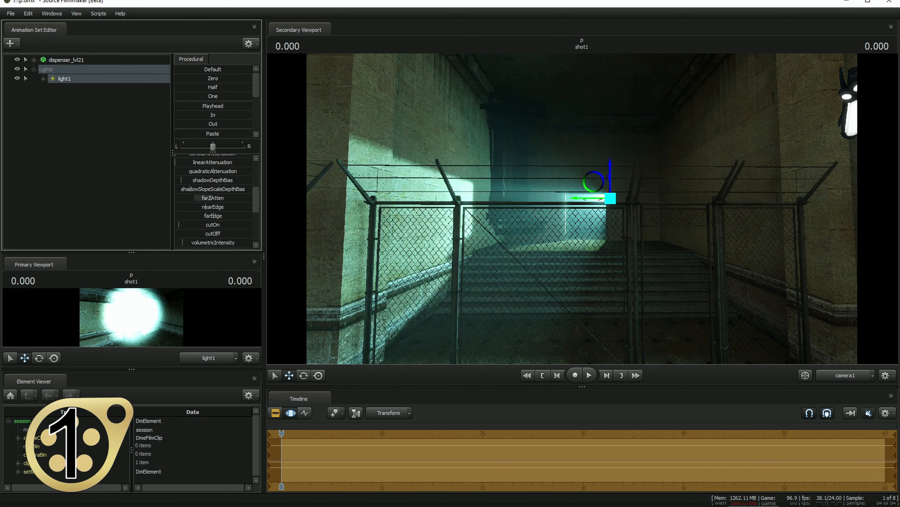
{"action": "mouse_move", "coordinate": [216, 198]}
{"action": "left_mouse_down"}
{"action": "mouse_move", "coordinate": [194, 202]}
{"action": "mouse_move", "coordinate": [227, 201]}
{"action": "left_mouse_up"}
{"action": "scroll", "coordinate": [227, 212], "scroll_direction": "down", "scroll_amount": 3}
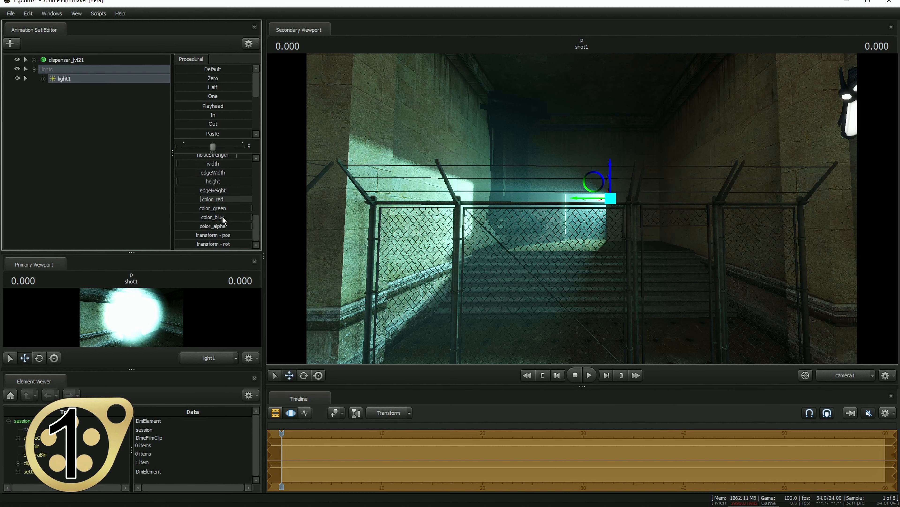
{"action": "left_click_drag", "start_coordinate": [221, 185], "coordinate": [191, 186]}
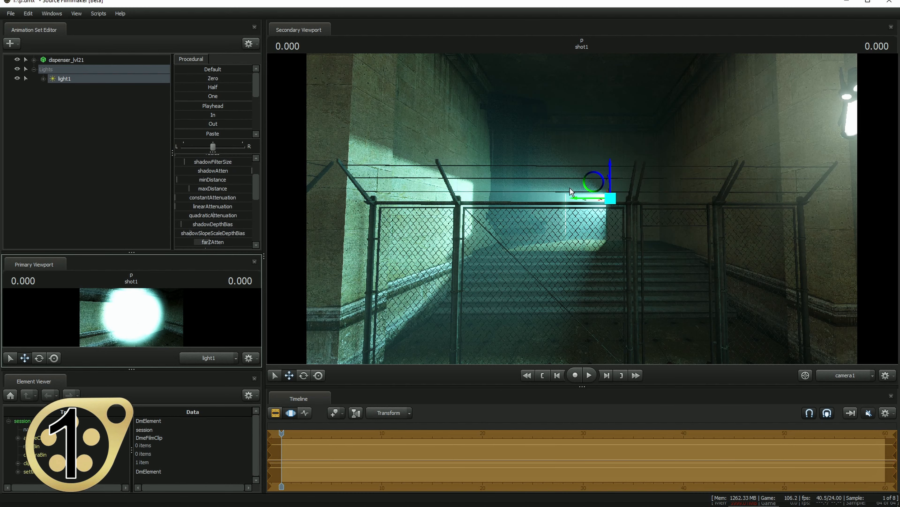
{"action": "left_click_drag", "start_coordinate": [594, 183], "coordinate": [563, 199]}
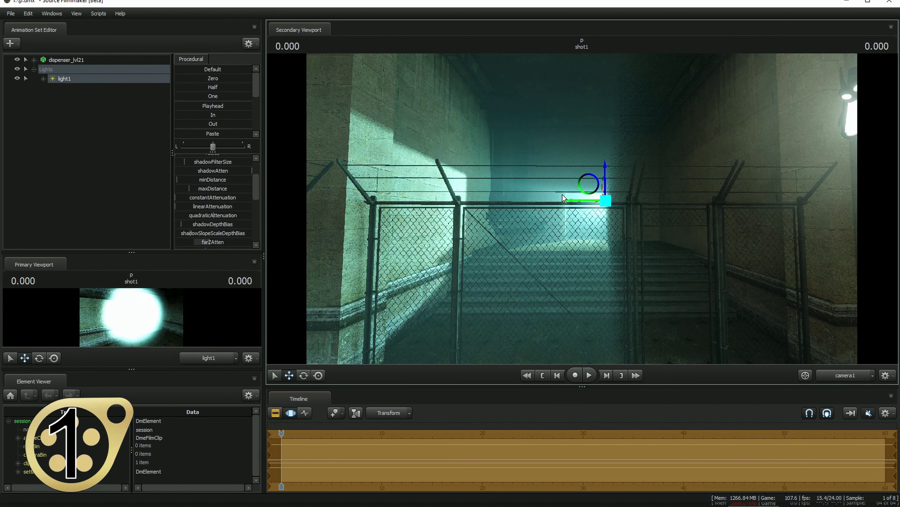
- View the scene through the Work Camera and examine the wall lamp, departure boards and surrounding fences
{"action": "left_click", "coordinate": [850, 380]}
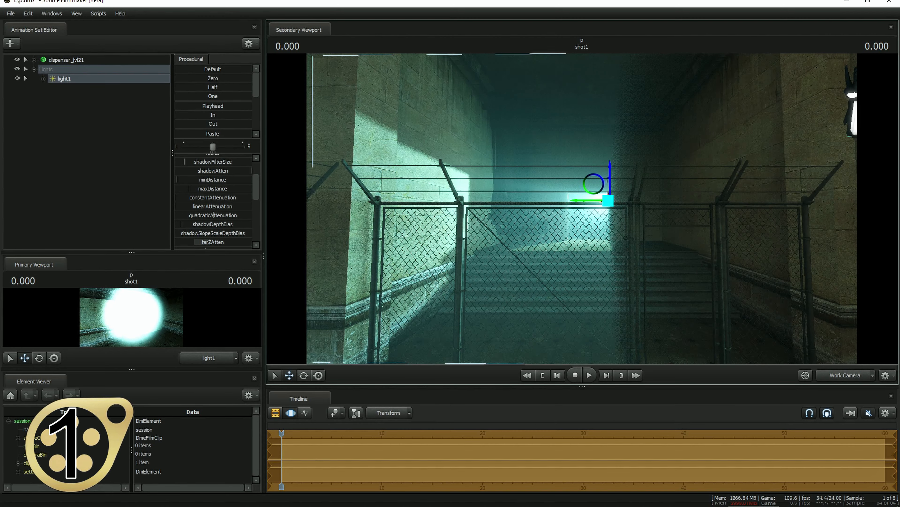
{"action": "left_click_drag", "start_coordinate": [581, 208], "coordinate": [489, 167]}
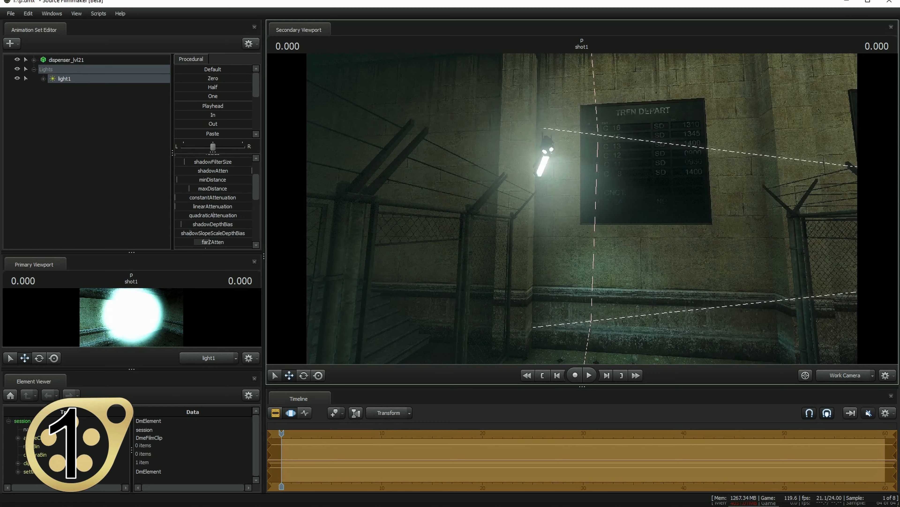
{"action": "left_click_drag", "start_coordinate": [581, 208], "coordinate": [558, 222]}
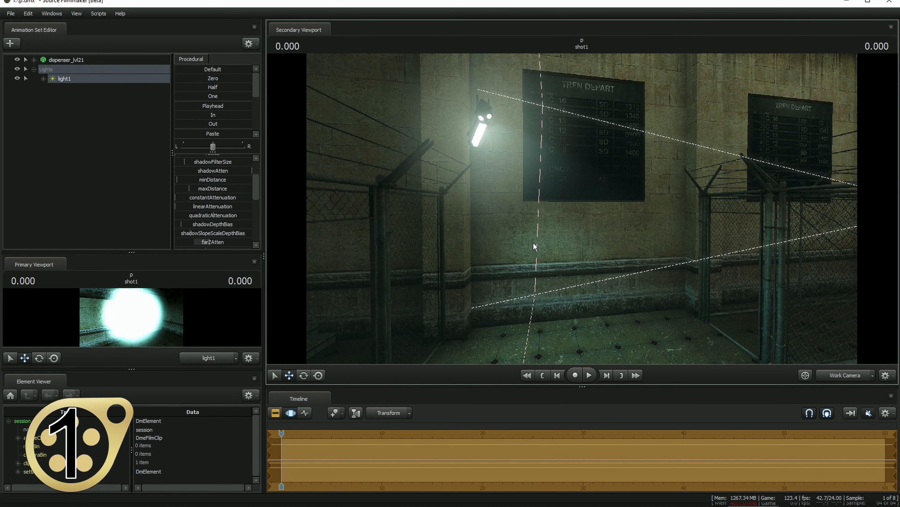
{"action": "left_click_drag", "start_coordinate": [534, 237], "coordinate": [790, 193]}
{"action": "left_click_drag", "start_coordinate": [424, 248], "coordinate": [581, 210]}
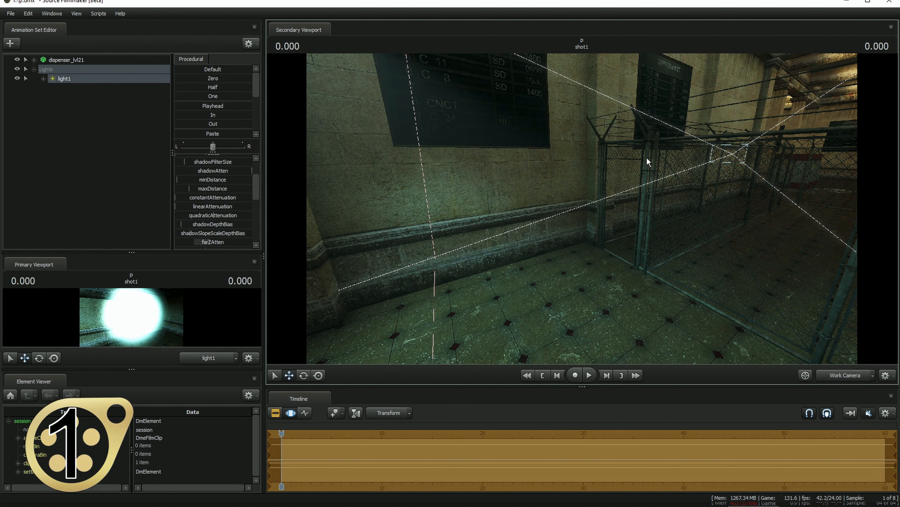
{"action": "left_click_drag", "start_coordinate": [582, 209], "coordinate": [512, 184]}
- Unload the current map and load d1_trainstation_01_nolights.bsp in its place
{"action": "right_click", "coordinate": [512, 184]}
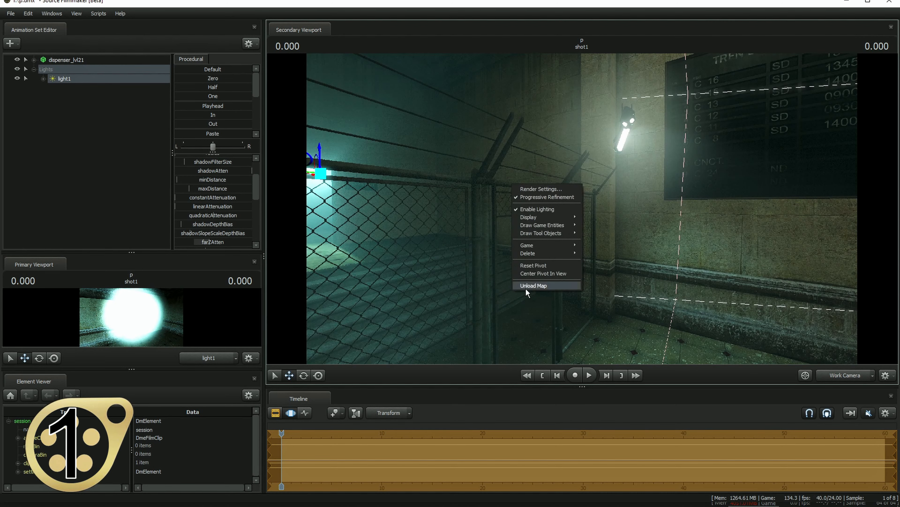
{"action": "left_click", "coordinate": [533, 286]}
{"action": "right_click", "coordinate": [493, 192]}
{"action": "left_click", "coordinate": [517, 291]}
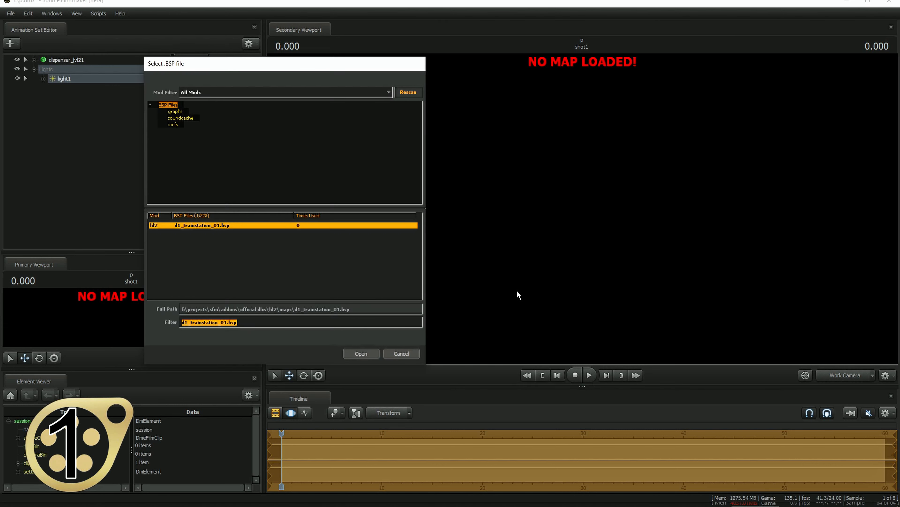
{"action": "scroll", "coordinate": [272, 270], "scroll_direction": "down", "scroll_amount": 1}
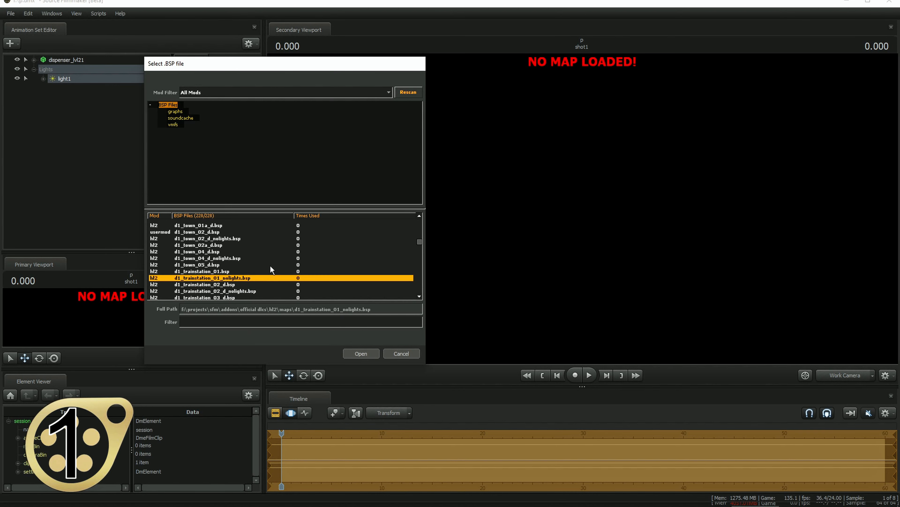
{"action": "left_click", "coordinate": [360, 353]}
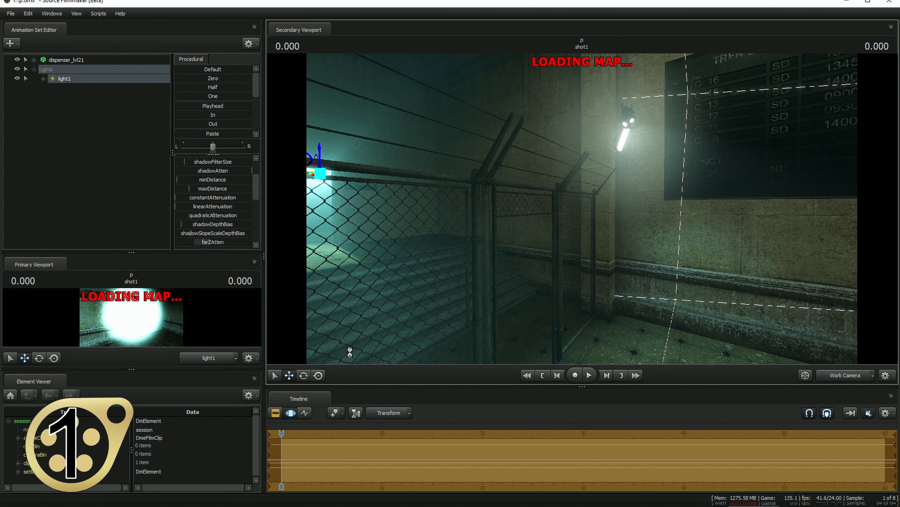
- Enlarge the primary viewport and move the light to the wall lamp, aiming its beam down into the fenced area
{"action": "left_click_drag", "start_coordinate": [416, 229], "coordinate": [613, 252]}
{"action": "key", "text": "s"}
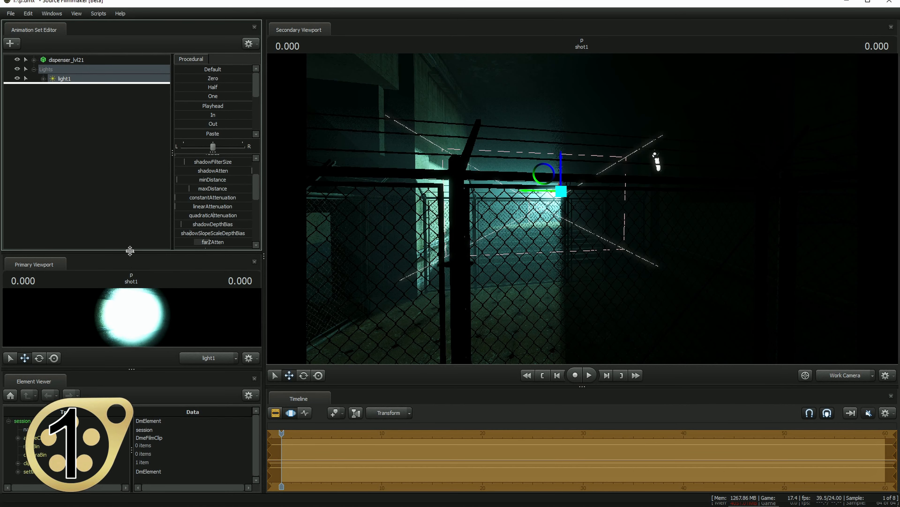
{"action": "left_click_drag", "start_coordinate": [129, 250], "coordinate": [131, 158]}
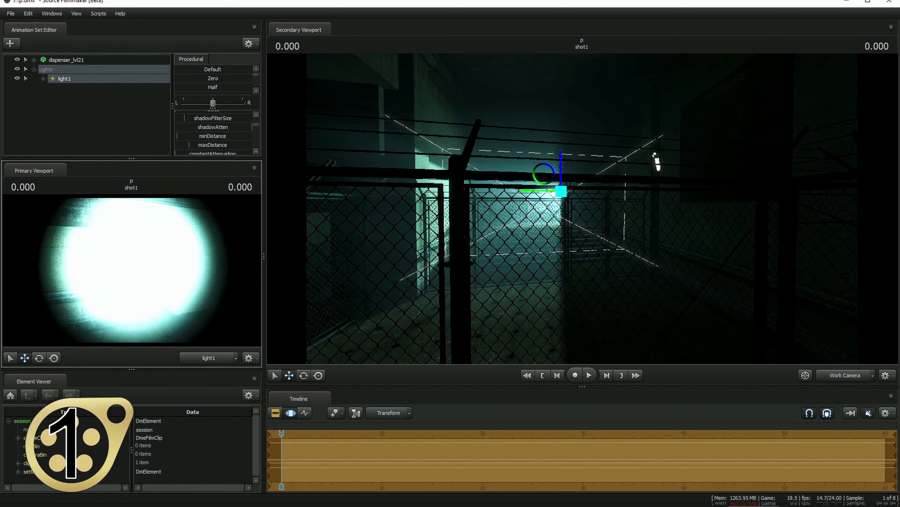
{"action": "mouse_move", "coordinate": [132, 264]}
{"action": "left_mouse_down"}
{"action": "mouse_move", "coordinate": [161, 264]}
{"action": "mouse_move", "coordinate": [138, 260]}
{"action": "mouse_move", "coordinate": [146, 259]}
{"action": "left_mouse_up"}
{"action": "key", "text": "s"}
{"action": "left_click_drag", "start_coordinate": [585, 178], "coordinate": [657, 164]}
{"action": "left_click_drag", "start_coordinate": [115, 291], "coordinate": [65, 302]}
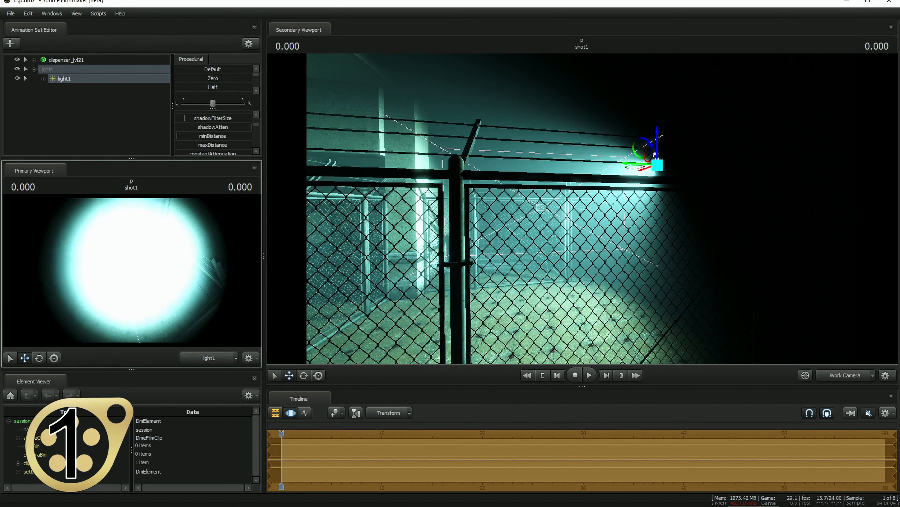
- Nudge the light's position until it lines up with the wall lamp fixture
{"action": "scroll", "coordinate": [131, 270], "scroll_direction": "up", "scroll_amount": 3}
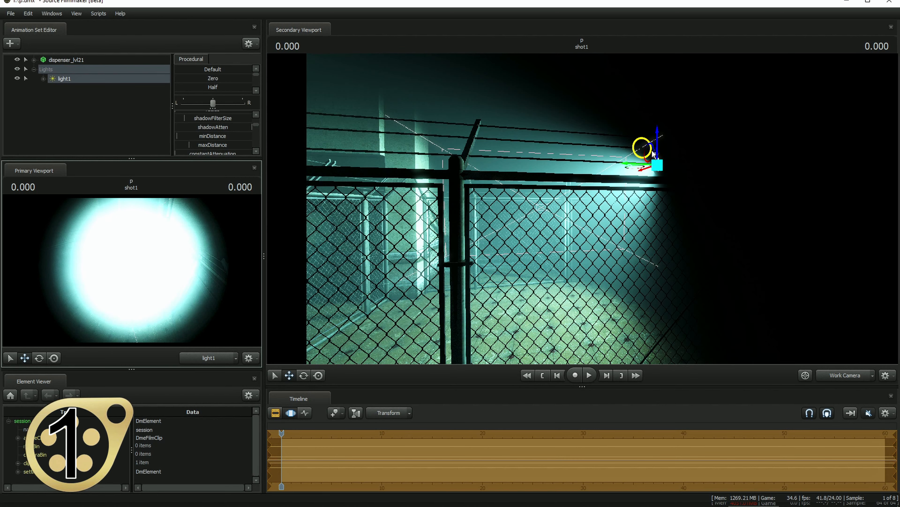
{"action": "mouse_move", "coordinate": [657, 165]}
{"action": "left_mouse_down"}
{"action": "mouse_move", "coordinate": [617, 195]}
{"action": "mouse_move", "coordinate": [657, 163]}
{"action": "left_mouse_up"}
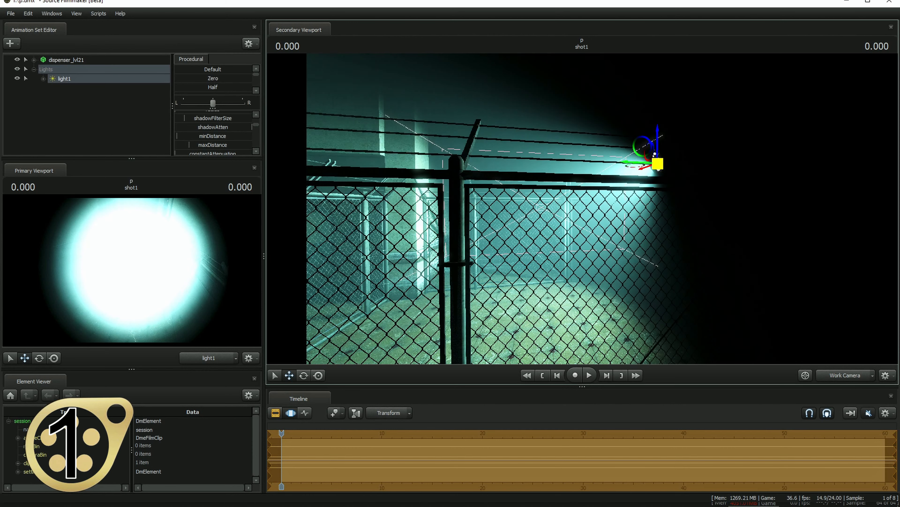
{"action": "key", "text": "F2"}
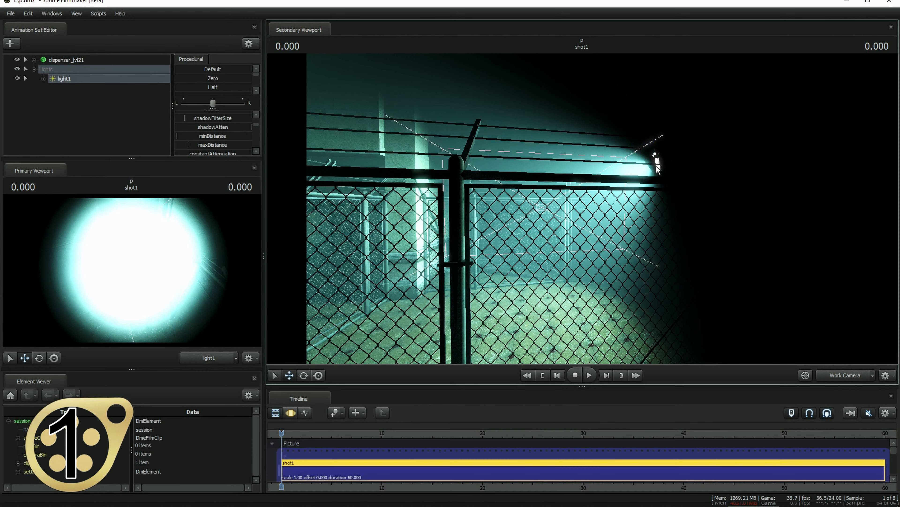
{"action": "key", "text": "F3"}
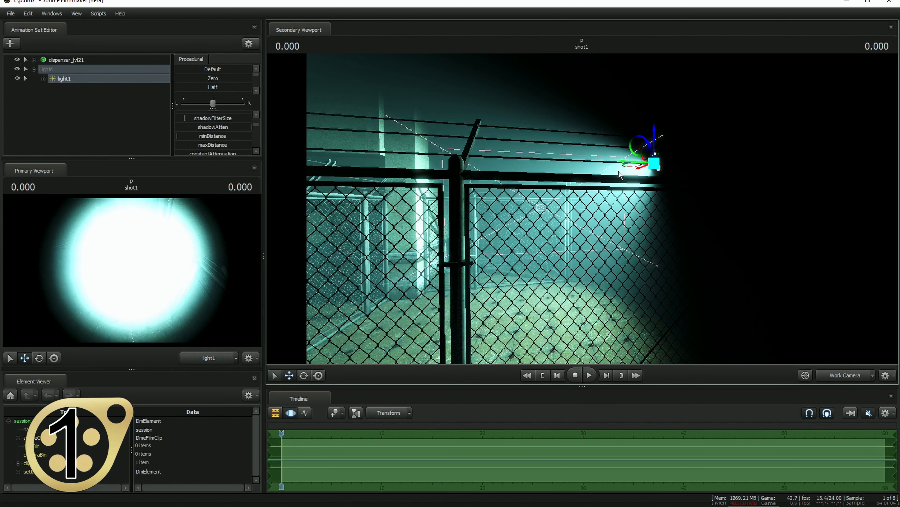
{"action": "left_click_drag", "start_coordinate": [567, 216], "coordinate": [576, 209]}
{"action": "left_click_drag", "start_coordinate": [644, 174], "coordinate": [649, 170]}
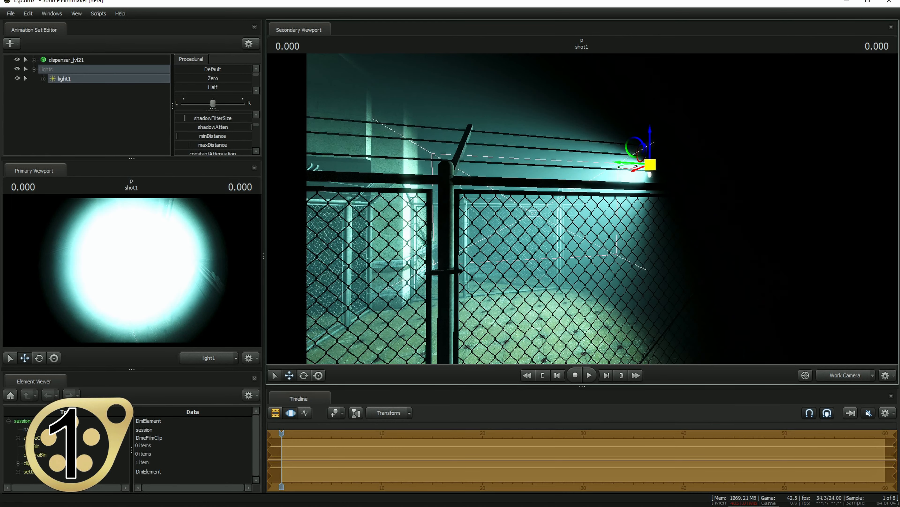
{"action": "key", "text": "F2"}
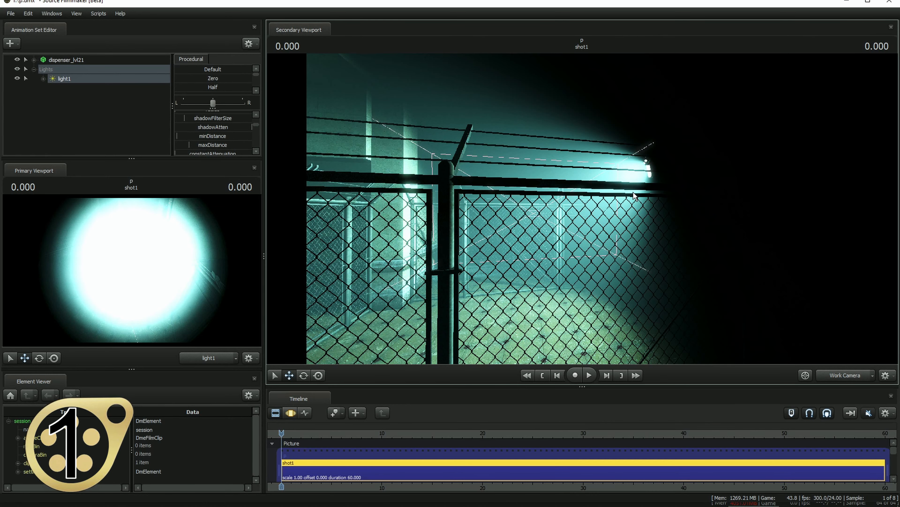
- Duplicate the wall lamp's light and move the copy low across the fenced area, facing the lamp
{"action": "right_click", "coordinate": [65, 86]}
{"action": "right_click", "coordinate": [78, 110]}
{"action": "left_click", "coordinate": [108, 157]}
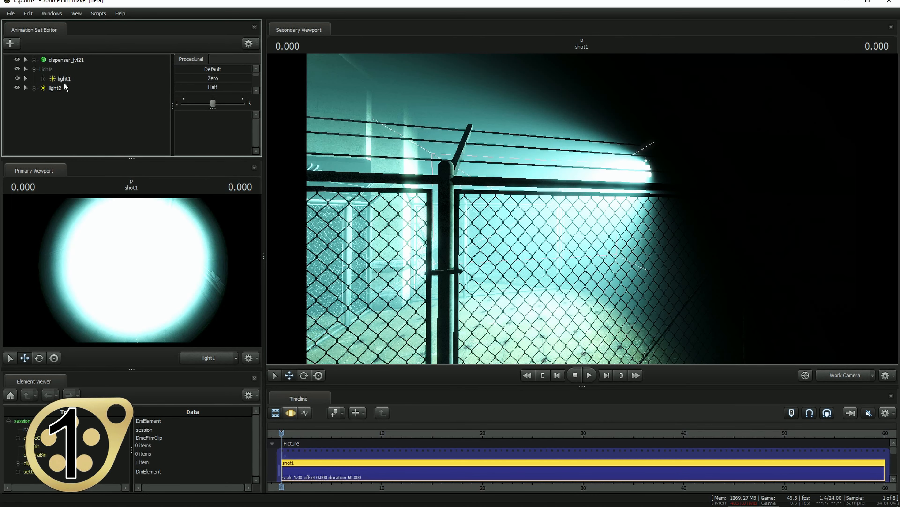
{"action": "key", "text": "F3"}
{"action": "mouse_move", "coordinate": [131, 269]}
{"action": "left_mouse_down"}
{"action": "mouse_move", "coordinate": [177, 266]}
{"action": "mouse_move", "coordinate": [145, 263]}
{"action": "left_mouse_up"}
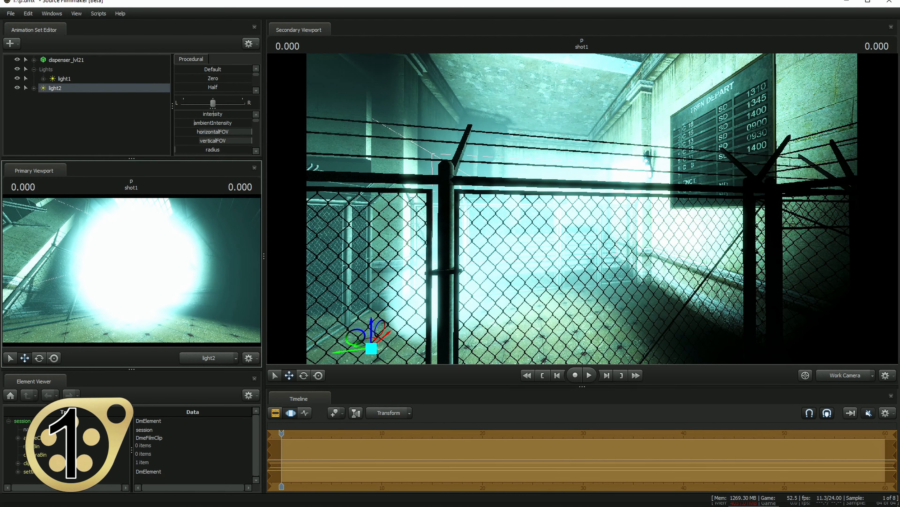
- Lower the second light's intensity to near zero and refine its aim toward the wall lamp
{"action": "left_click_drag", "start_coordinate": [212, 114], "coordinate": [176, 113]}
{"action": "left_click_drag", "start_coordinate": [95, 263], "coordinate": [106, 258]}
{"action": "left_click_drag", "start_coordinate": [867, 318], "coordinate": [819, 296]}
{"action": "key", "text": "w"}
{"action": "key", "text": "d"}
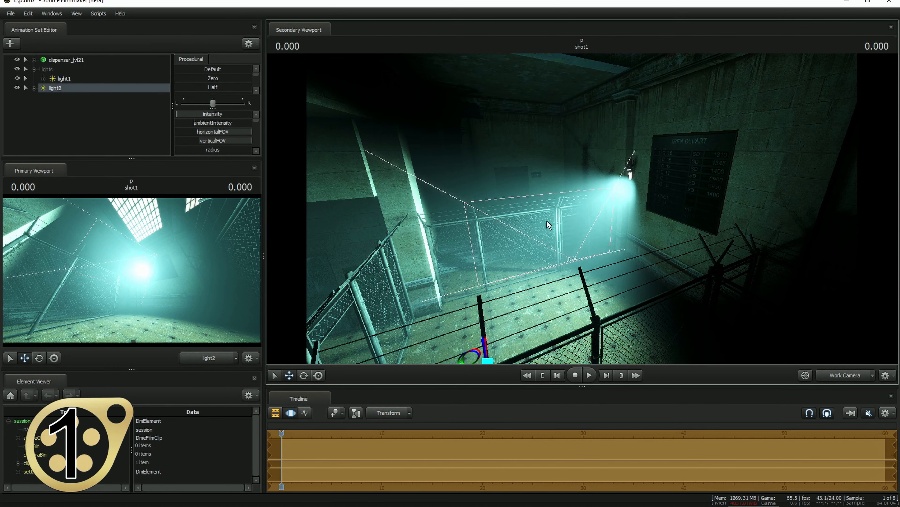
{"action": "left_click_drag", "start_coordinate": [546, 220], "coordinate": [538, 273]}
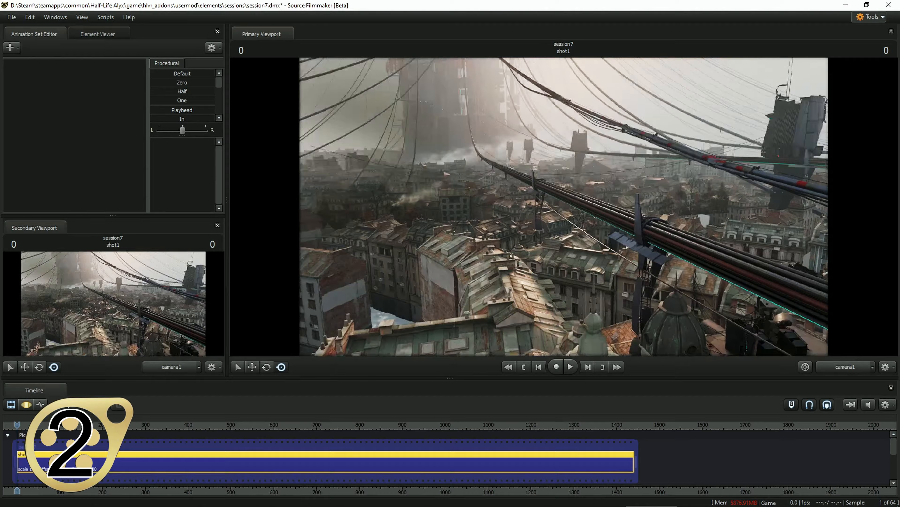
- Switch to Source 2 Filmmaker and create an animation set for a new point light in the glazed balcony room
{"action": "left_click_drag", "start_coordinate": [564, 207], "coordinate": [599, 248]}
{"action": "key", "text": "w"}
{"action": "key", "text": "w"}
{"action": "key", "text": "s"}
{"action": "mouse_move", "coordinate": [374, 182]}
{"action": "left_mouse_down"}
{"action": "mouse_move", "coordinate": [461, 249]}
{"action": "mouse_move", "coordinate": [374, 183]}
{"action": "left_mouse_up"}
{"action": "left_click", "coordinate": [10, 48]}
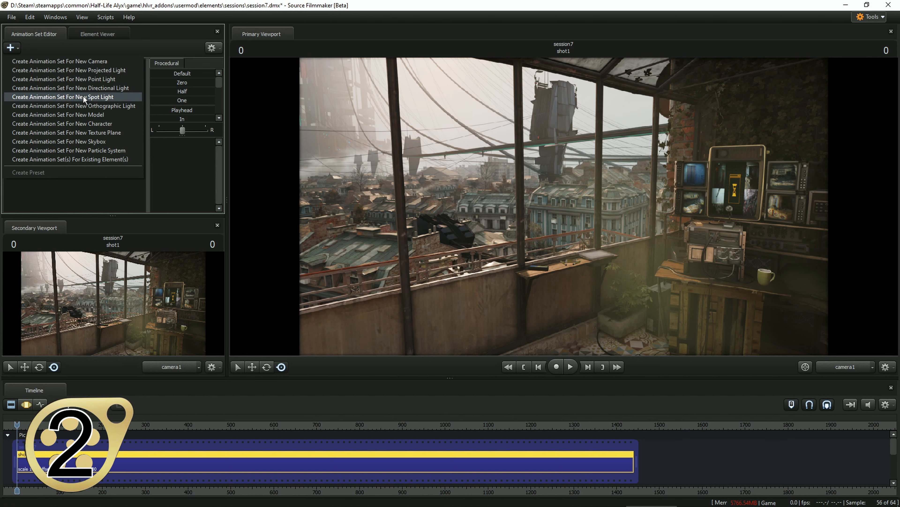
{"action": "left_click", "coordinate": [102, 79]}
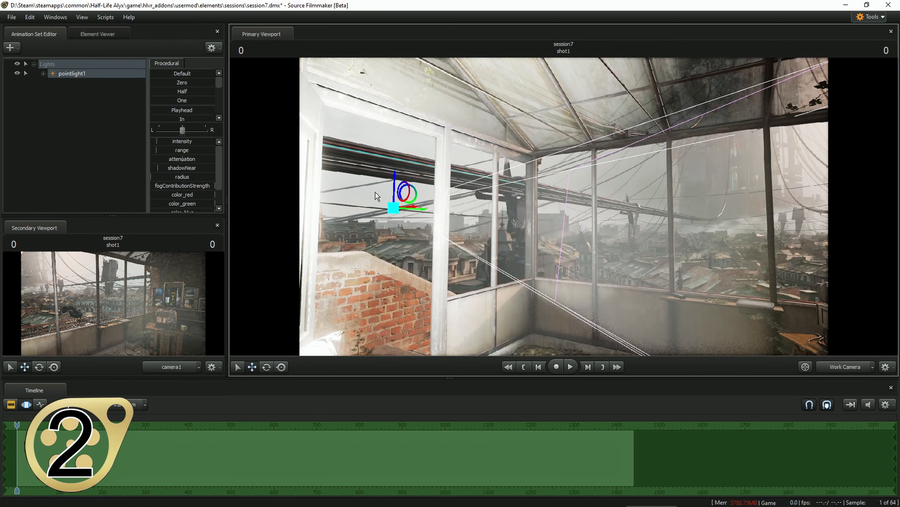
- Move the point light away from the balcony windows, past the monitor desk and into the room near the sacks
{"action": "left_click_drag", "start_coordinate": [399, 203], "coordinate": [664, 247]}
{"action": "left_click_drag", "start_coordinate": [370, 187], "coordinate": [496, 199]}
{"action": "left_click_drag", "start_coordinate": [439, 138], "coordinate": [491, 157]}
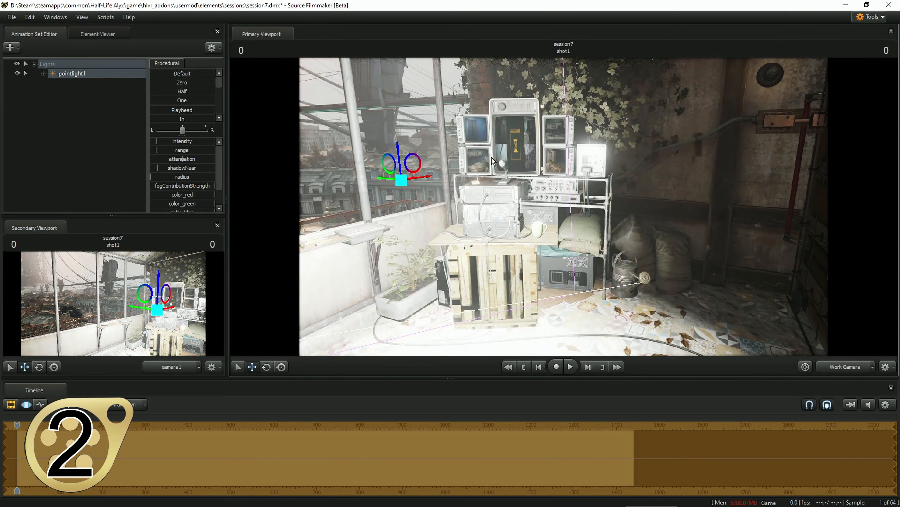
{"action": "left_click_drag", "start_coordinate": [390, 163], "coordinate": [701, 208]}
{"action": "left_click_drag", "start_coordinate": [651, 220], "coordinate": [720, 213]}
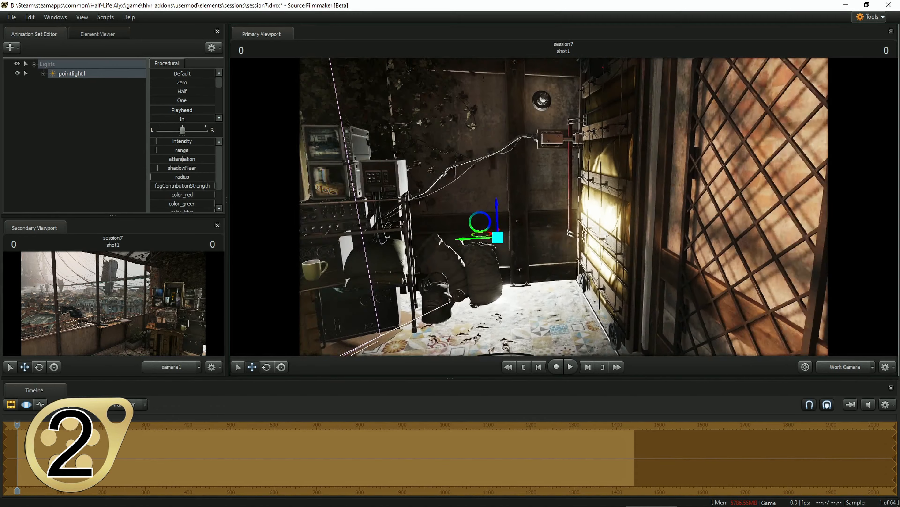
- Reposition the point light inside the room and adjust its intensity
{"action": "key", "text": "s"}
{"action": "left_click_drag", "start_coordinate": [496, 224], "coordinate": [499, 227]}
{"action": "left_click_drag", "start_coordinate": [452, 220], "coordinate": [483, 215]}
{"action": "left_click", "coordinate": [189, 142]}
{"action": "left_click_drag", "start_coordinate": [189, 142], "coordinate": [189, 142]}
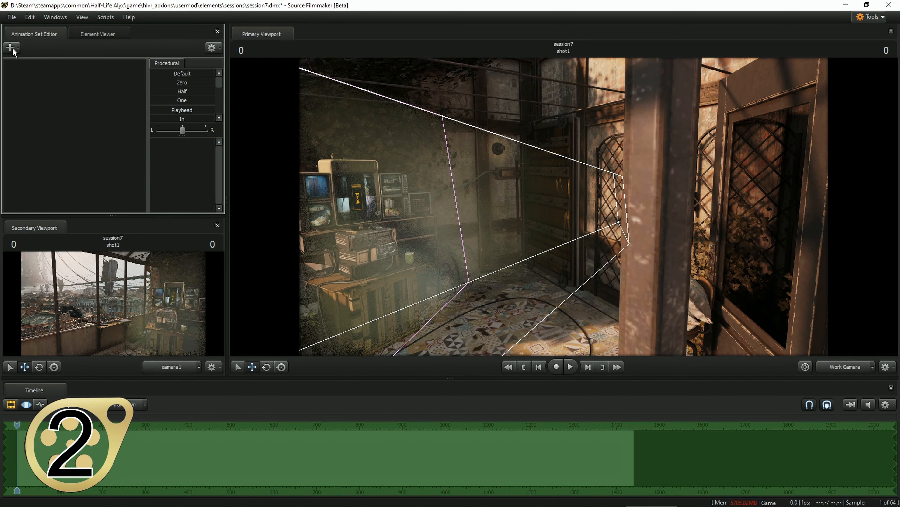
- Create an animation set for a new directional light in the glazed balcony scene
{"action": "left_click", "coordinate": [13, 49]}
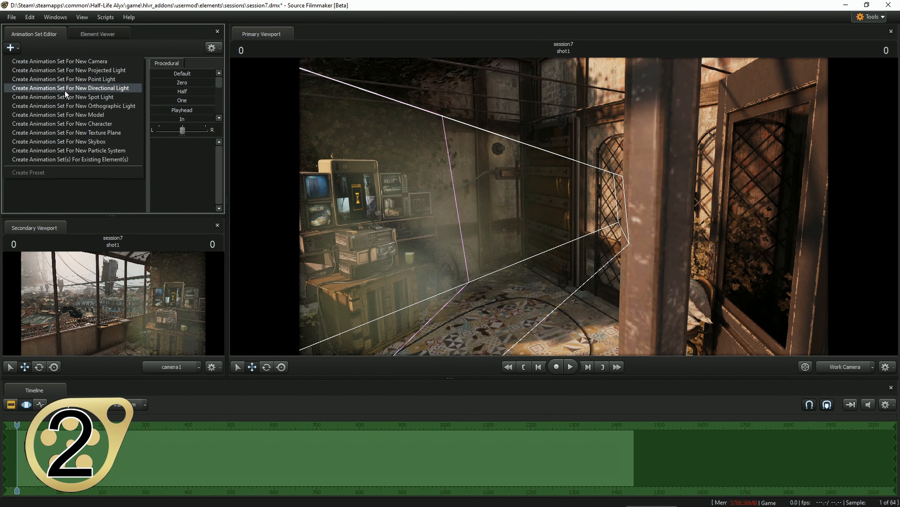
{"action": "left_click", "coordinate": [65, 91]}
{"action": "left_click_drag", "start_coordinate": [458, 145], "coordinate": [384, 136]}
{"action": "key", "text": "s"}
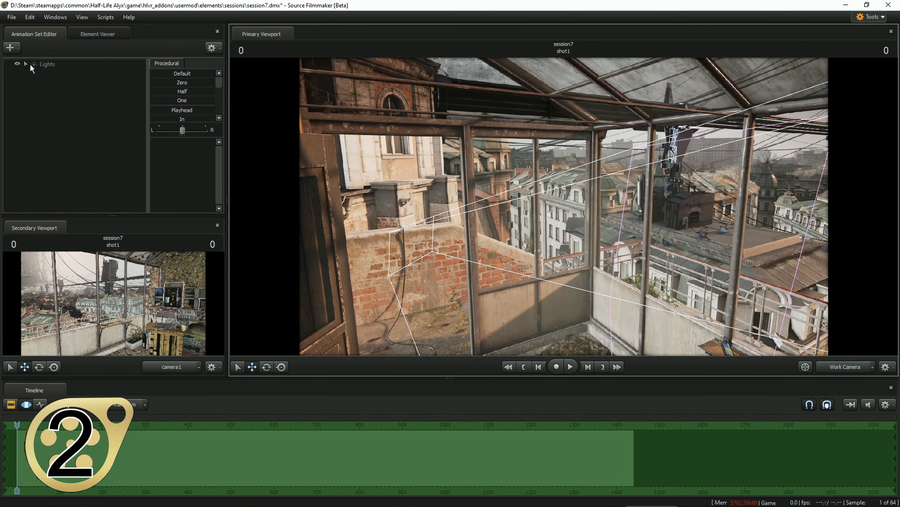
{"action": "left_click", "coordinate": [18, 49]}
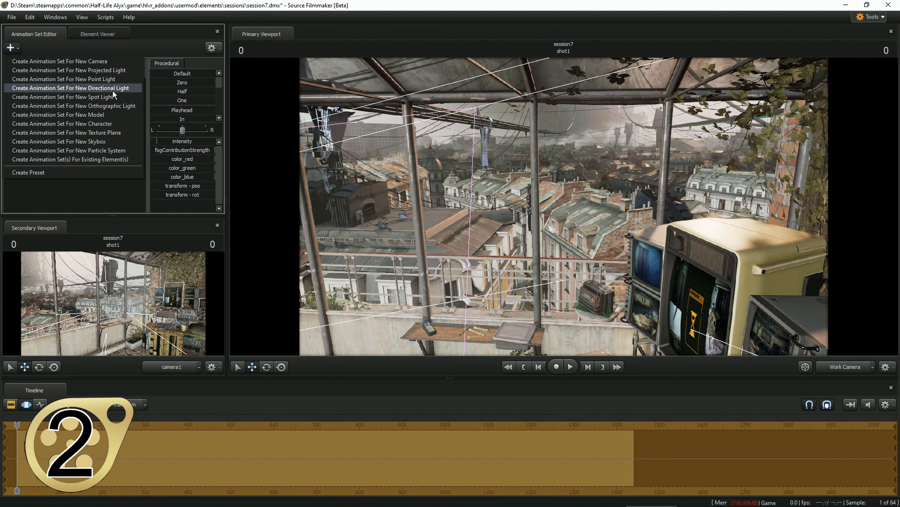
{"action": "left_click_drag", "start_coordinate": [467, 158], "coordinate": [430, 156]}
{"action": "key", "text": "d"}
{"action": "left_click_drag", "start_coordinate": [412, 190], "coordinate": [667, 95]}
{"action": "key", "text": "d"}
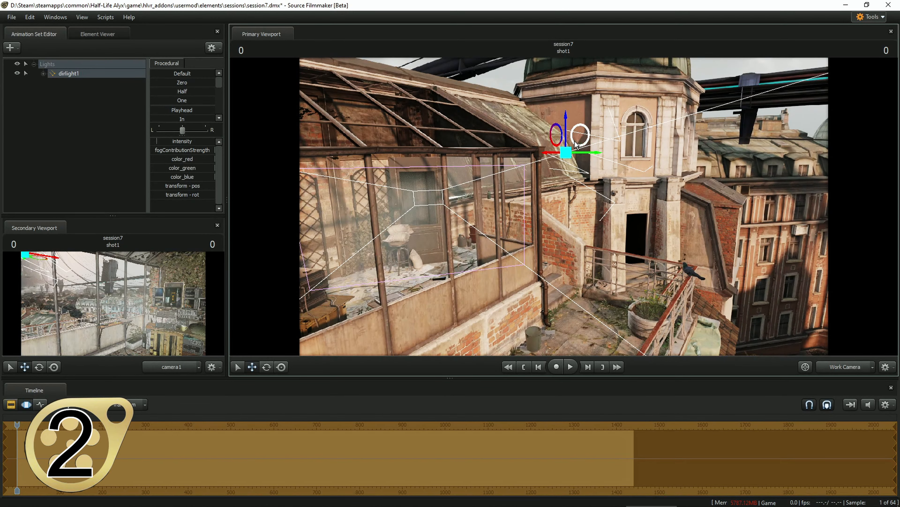
- Rotate the directional light to shine down over the terrace and raise it to the overhead cables
{"action": "left_click_drag", "start_coordinate": [575, 144], "coordinate": [560, 170]}
{"action": "key", "text": "e"}
{"action": "left_click_drag", "start_coordinate": [586, 129], "coordinate": [594, 196]}
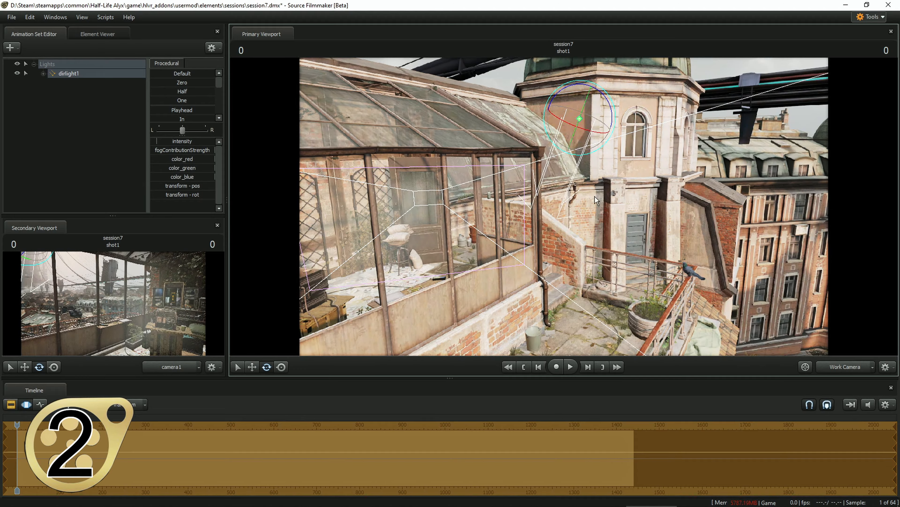
{"action": "mouse_move", "coordinate": [532, 174]}
{"action": "left_mouse_down"}
{"action": "mouse_move", "coordinate": [610, 177]}
{"action": "mouse_move", "coordinate": [531, 173]}
{"action": "left_mouse_up"}
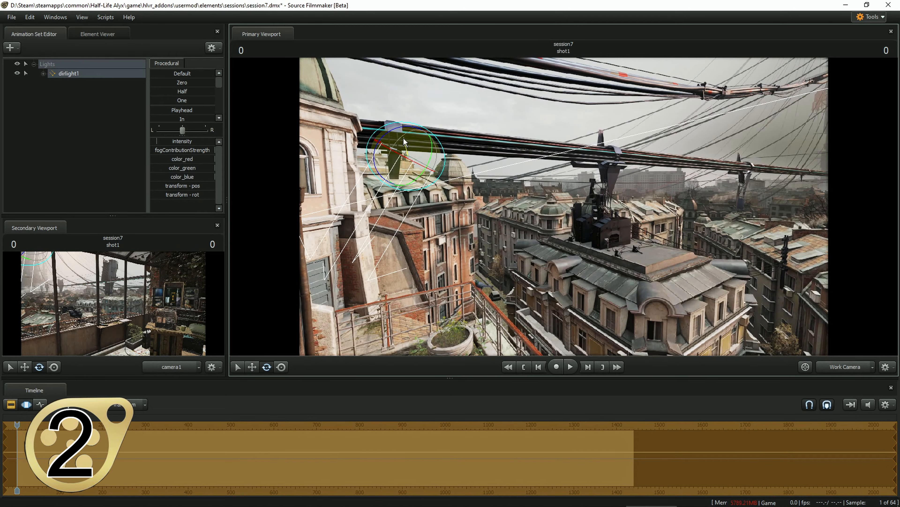
{"action": "left_click_drag", "start_coordinate": [404, 142], "coordinate": [516, 71]}
{"action": "key", "text": "w"}
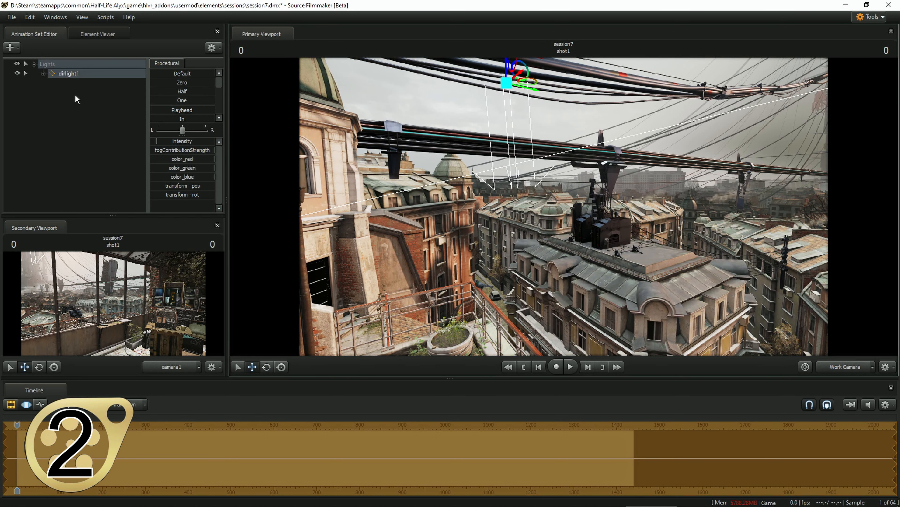
- Enable shadows on the directional light, expand its controls and lower its intensity
{"action": "right_click", "coordinate": [65, 73]}
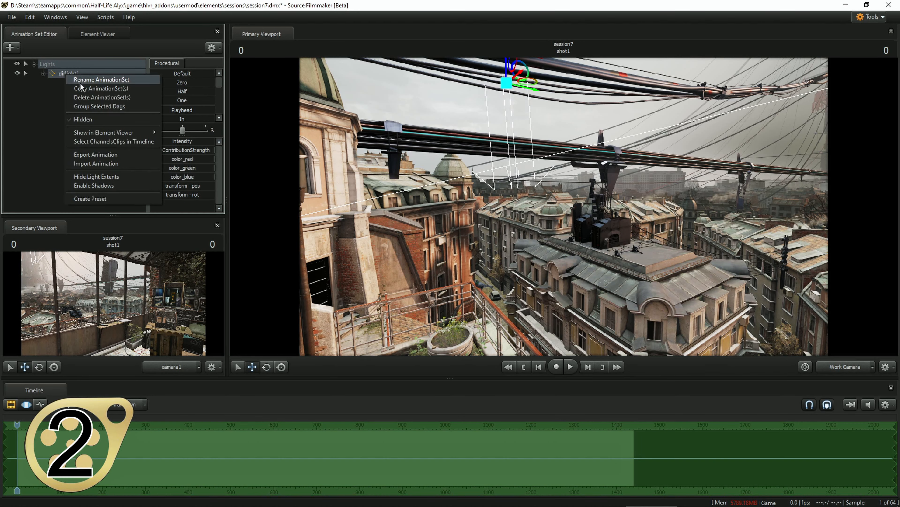
{"action": "left_click", "coordinate": [109, 186]}
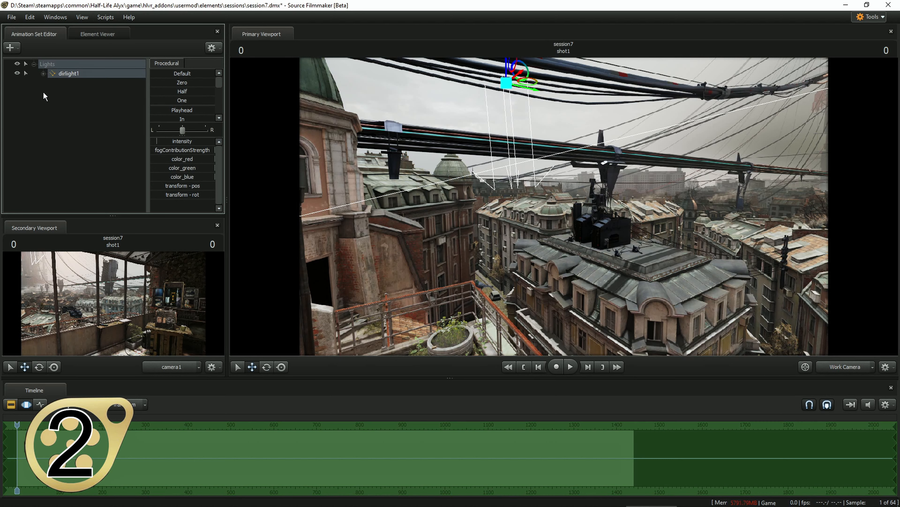
{"action": "left_click", "coordinate": [43, 73]}
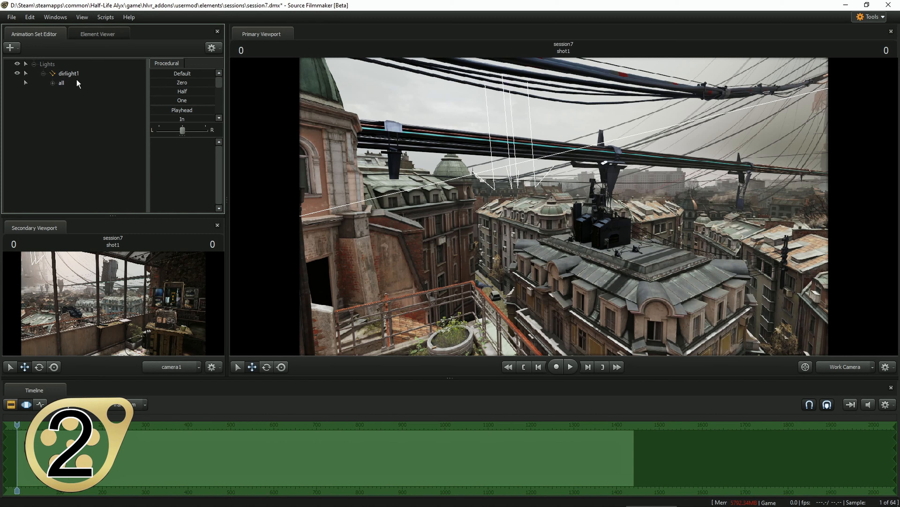
{"action": "left_click", "coordinate": [73, 71]}
{"action": "left_click_drag", "start_coordinate": [200, 144], "coordinate": [169, 144]}
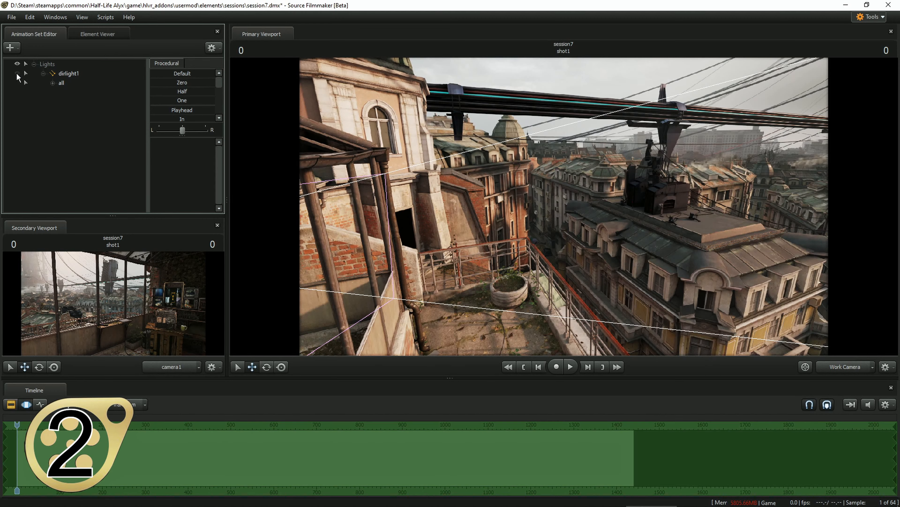
- Inspect the terrace and rooftops with the directional light hidden, and make the light visible again
{"action": "left_click_drag", "start_coordinate": [563, 205], "coordinate": [486, 248]}
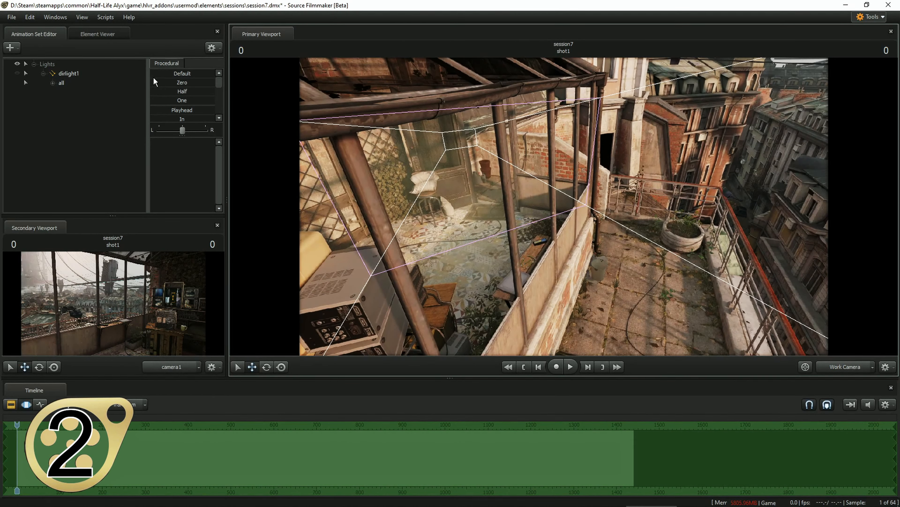
{"action": "left_click_drag", "start_coordinate": [373, 153], "coordinate": [414, 251]}
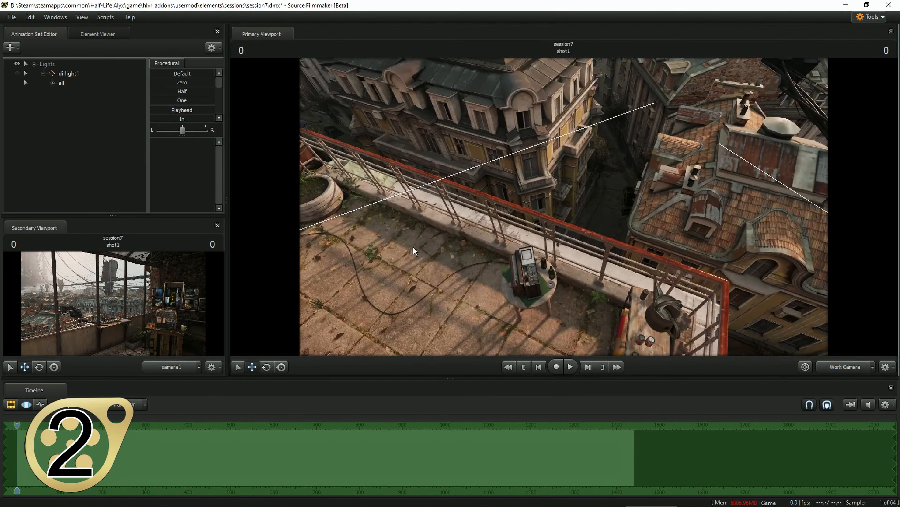
{"action": "left_click_drag", "start_coordinate": [476, 272], "coordinate": [583, 229]}
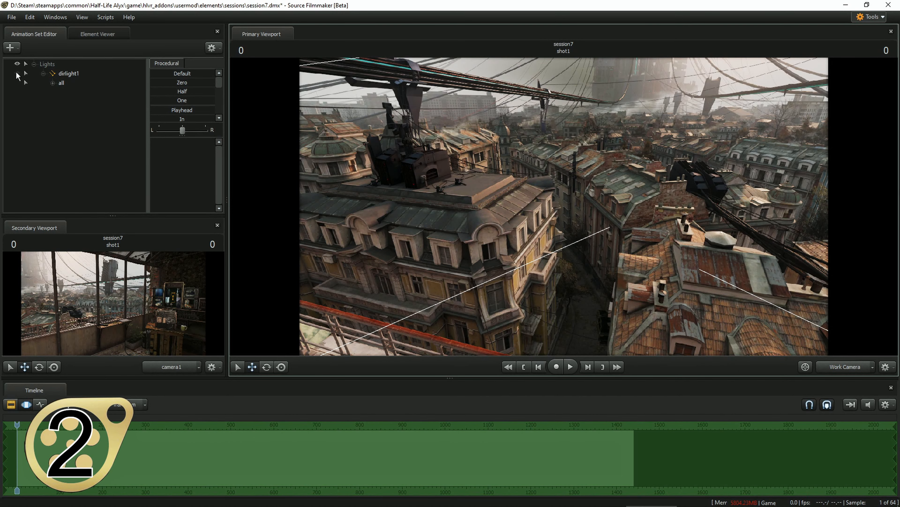
{"action": "left_click", "coordinate": [17, 74]}
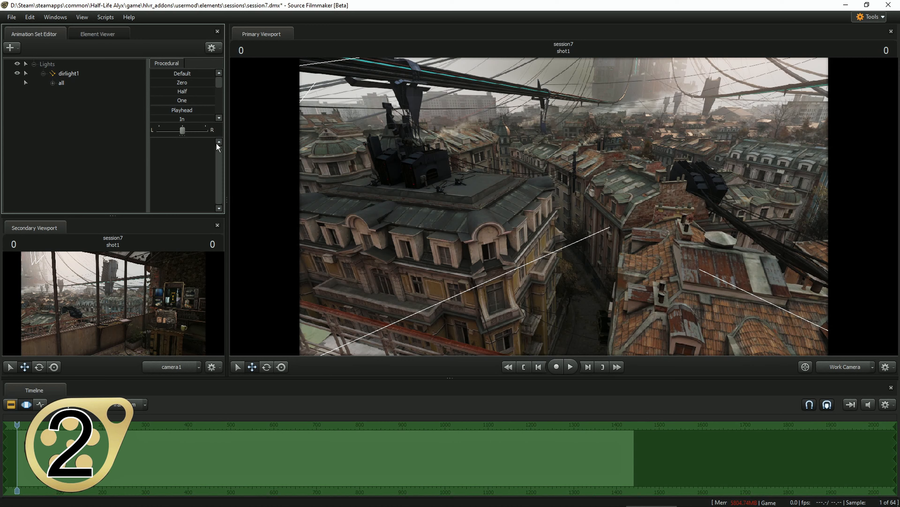
- Raise the directional light's intensity and rotate it to strike the facades of the building opposite the terrace
{"action": "left_click", "coordinate": [67, 73]}
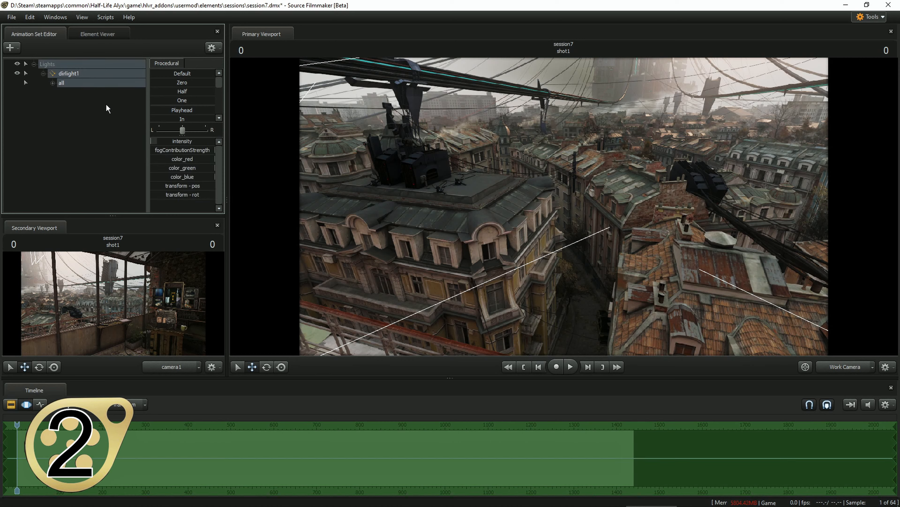
{"action": "mouse_move", "coordinate": [162, 143]}
{"action": "left_mouse_down"}
{"action": "mouse_move", "coordinate": [174, 141]}
{"action": "mouse_move", "coordinate": [163, 141]}
{"action": "left_mouse_up"}
{"action": "left_click_drag", "start_coordinate": [460, 213], "coordinate": [393, 202]}
{"action": "key", "text": "s"}
{"action": "key", "text": "w"}
{"action": "mouse_move", "coordinate": [377, 120]}
{"action": "left_mouse_down"}
{"action": "mouse_move", "coordinate": [390, 124]}
{"action": "mouse_move", "coordinate": [378, 120]}
{"action": "left_mouse_up"}
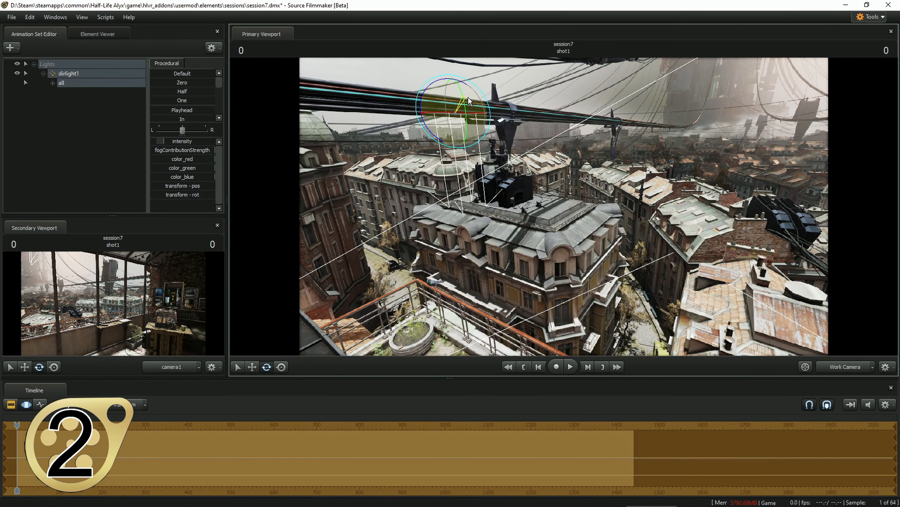
{"action": "left_click_drag", "start_coordinate": [469, 101], "coordinate": [465, 138]}
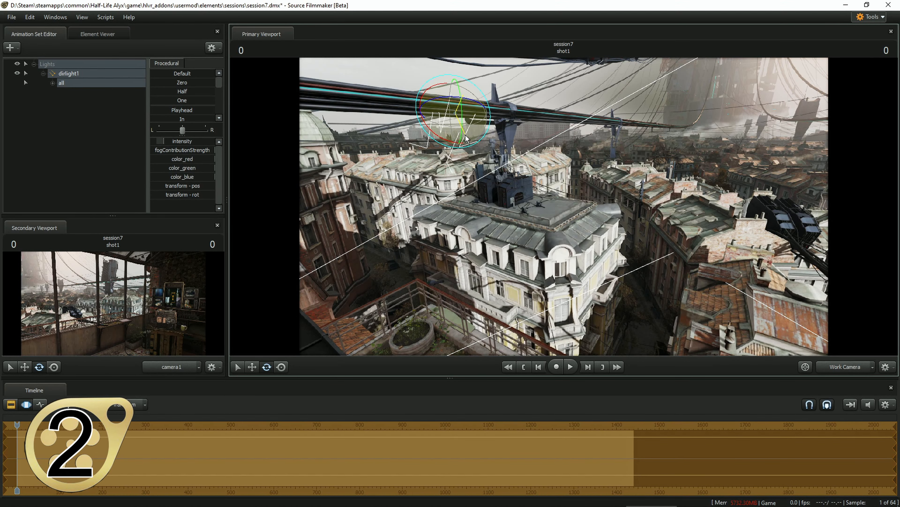
- Reduce the directional light's intensity and red colour for a cyan tint, and re-aim it over the rooftops and balcony
{"action": "mouse_move", "coordinate": [192, 142]}
{"action": "left_mouse_down"}
{"action": "mouse_move", "coordinate": [184, 142]}
{"action": "mouse_move", "coordinate": [194, 163]}
{"action": "left_mouse_up"}
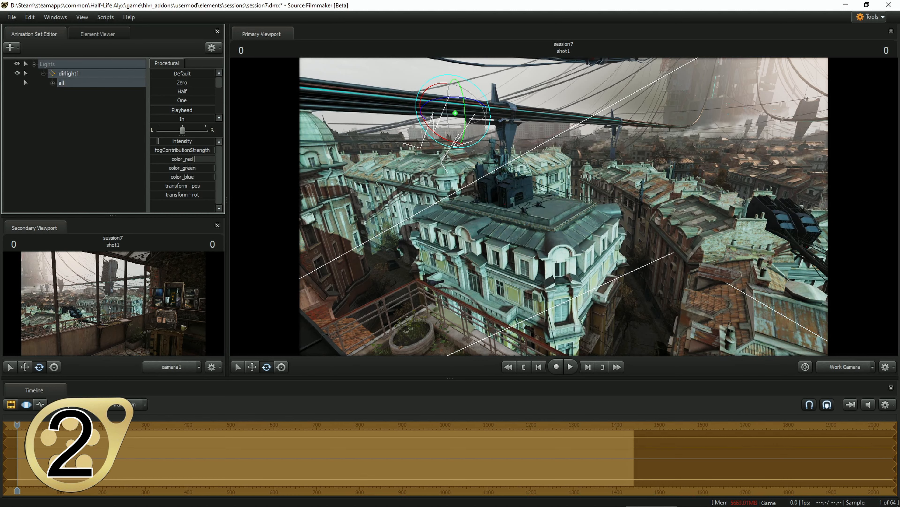
{"action": "left_click_drag", "start_coordinate": [463, 97], "coordinate": [463, 127]}
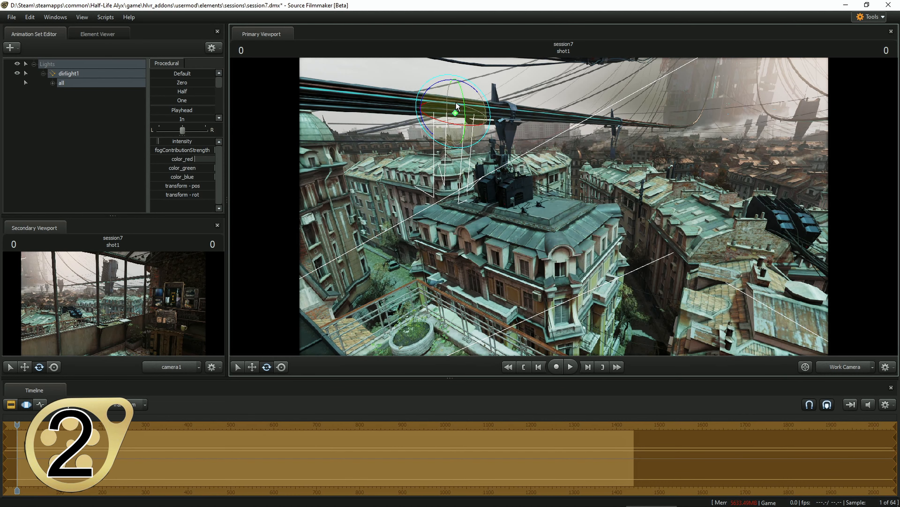
{"action": "left_click_drag", "start_coordinate": [421, 107], "coordinate": [439, 100]}
{"action": "left_click_drag", "start_coordinate": [561, 186], "coordinate": [582, 131]}
{"action": "key", "text": "w"}
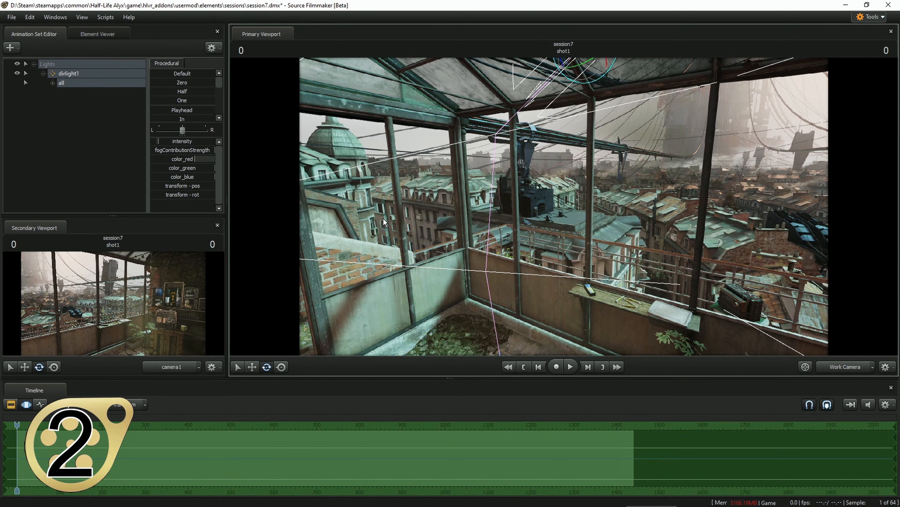
- Delete the directional light's animation set
{"action": "left_click", "coordinate": [77, 74]}
{"action": "right_click", "coordinate": [78, 77]}
{"action": "left_click", "coordinate": [93, 98]}
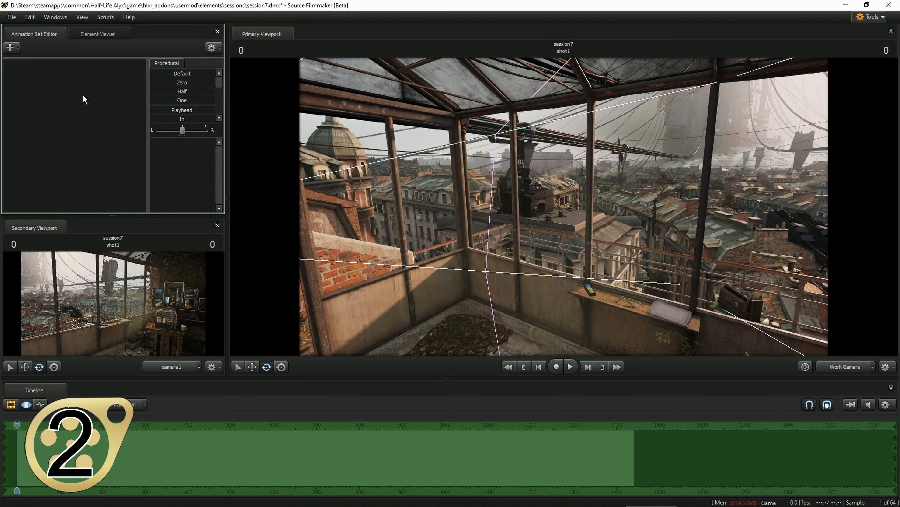
- Create an animation set for a new orthographic light and show its light extents
{"action": "left_click", "coordinate": [11, 48]}
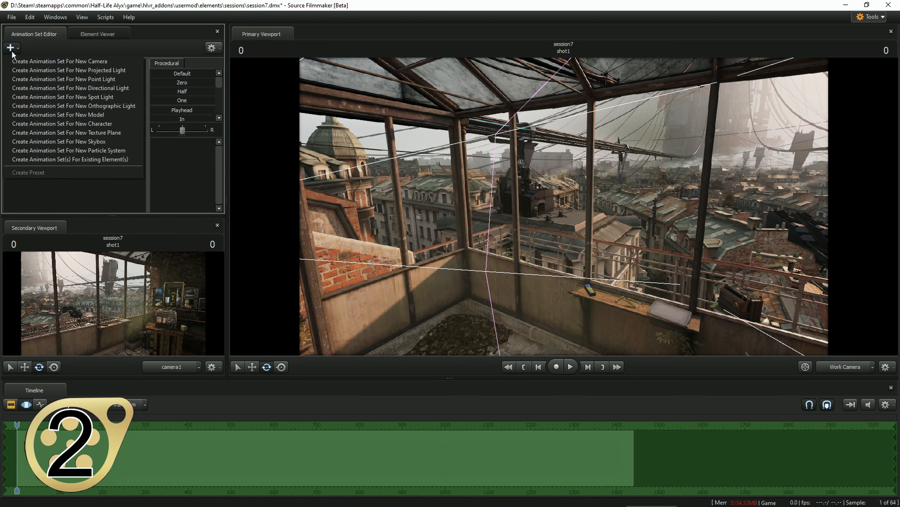
{"action": "left_click", "coordinate": [91, 107]}
{"action": "left_click", "coordinate": [72, 77]}
{"action": "right_click", "coordinate": [72, 78]}
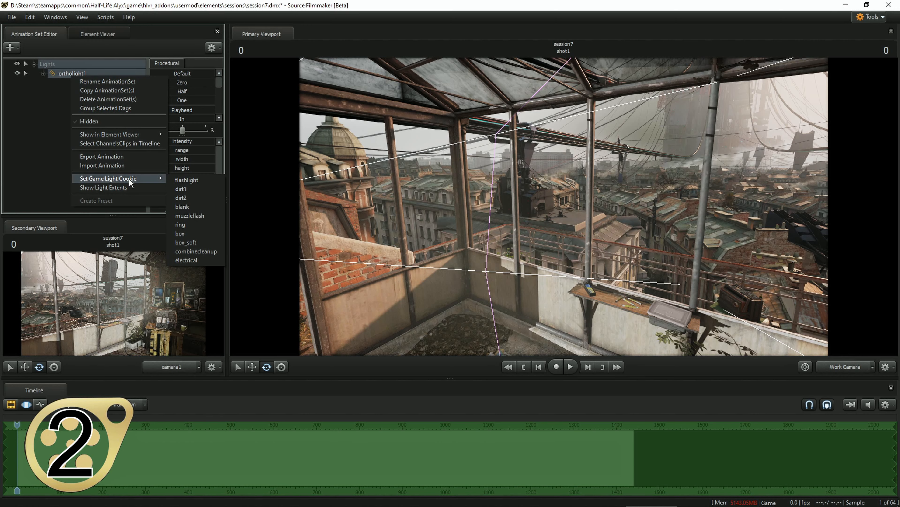
{"action": "left_click", "coordinate": [123, 187]}
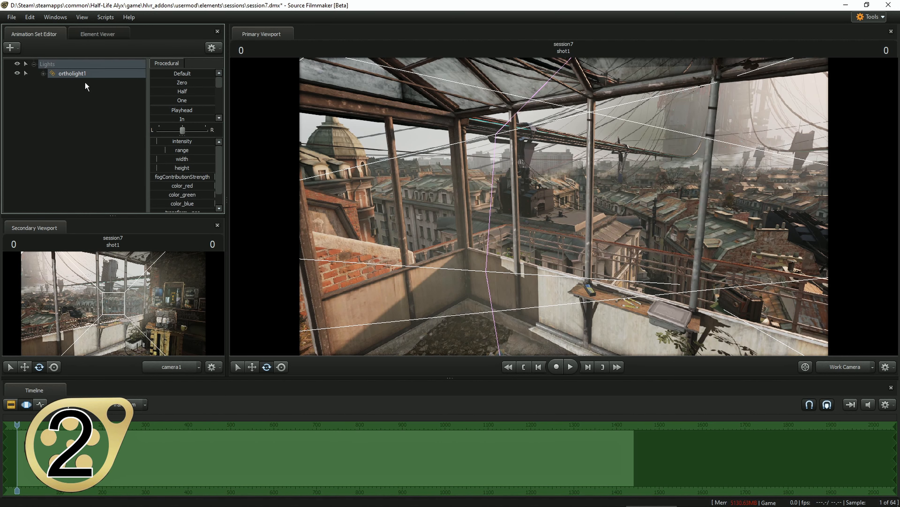
- Aim the orthographic light at the back wall by the monitor desk, raise it and move it closer to the wall
{"action": "left_click_drag", "start_coordinate": [497, 209], "coordinate": [578, 216]}
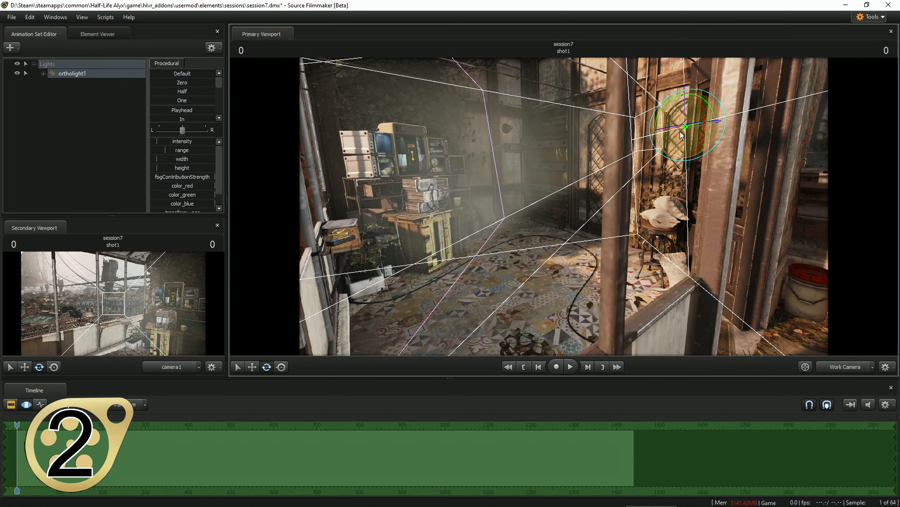
{"action": "left_click_drag", "start_coordinate": [680, 131], "coordinate": [659, 151]}
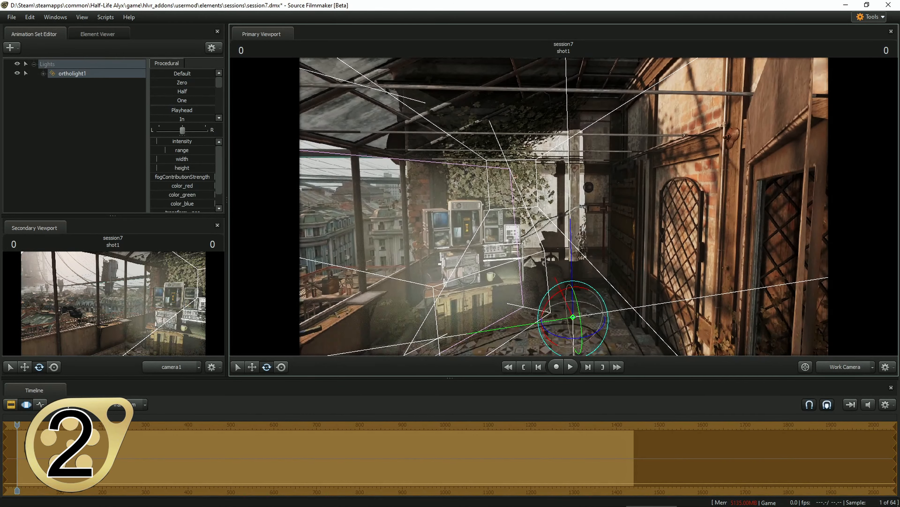
{"action": "left_click_drag", "start_coordinate": [588, 336], "coordinate": [593, 334]}
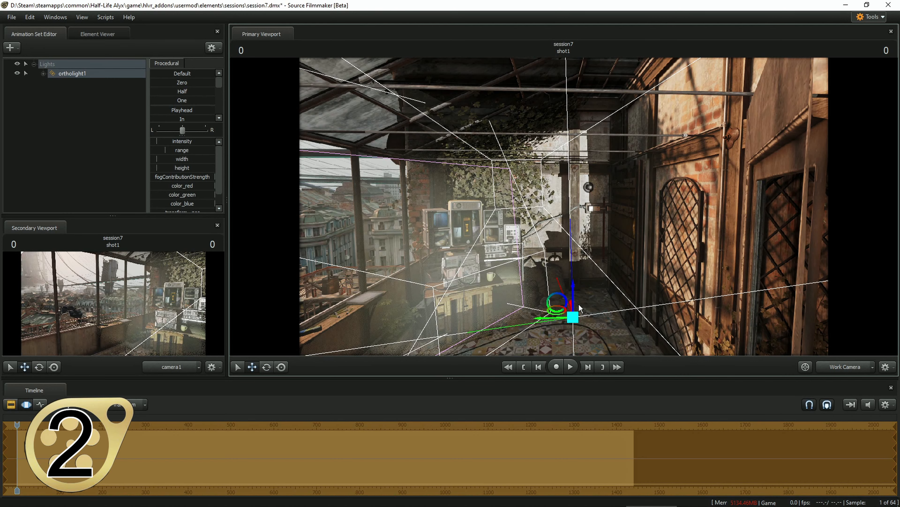
{"action": "left_click_drag", "start_coordinate": [573, 303], "coordinate": [572, 275]}
{"action": "left_click_drag", "start_coordinate": [599, 256], "coordinate": [659, 277]}
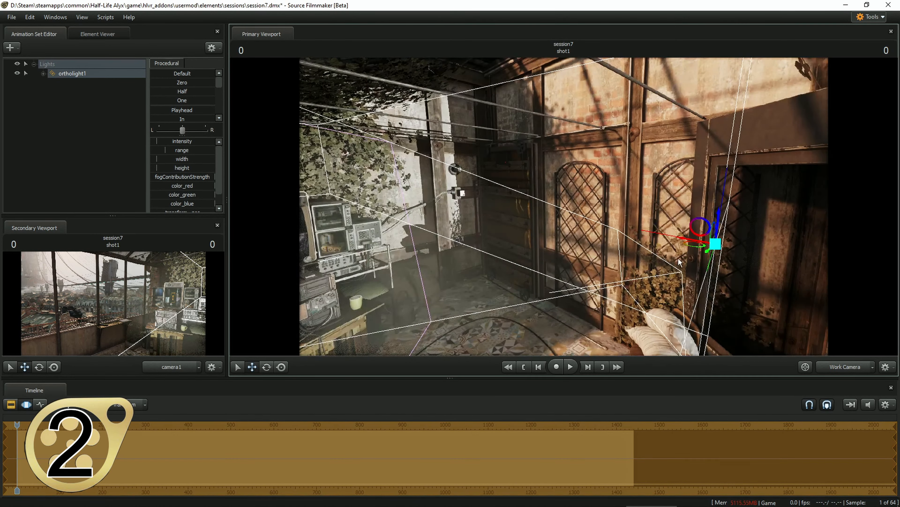
{"action": "left_click_drag", "start_coordinate": [707, 226], "coordinate": [101, 118]}
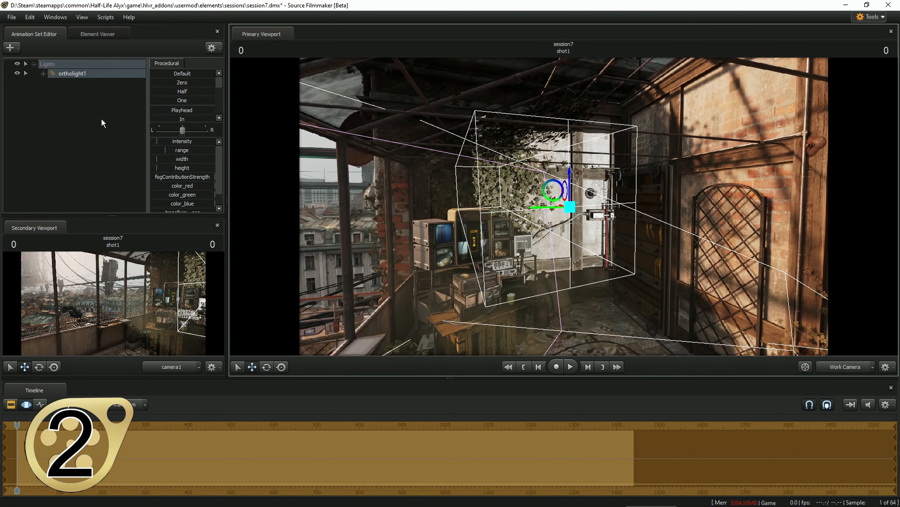
- Widen the orthographic light slightly, reduce its height to a flat strip and move it in front of the monitors
{"action": "mouse_move", "coordinate": [156, 159]}
{"action": "left_mouse_down"}
{"action": "mouse_move", "coordinate": [187, 169]}
{"action": "mouse_move", "coordinate": [161, 159]}
{"action": "left_mouse_up"}
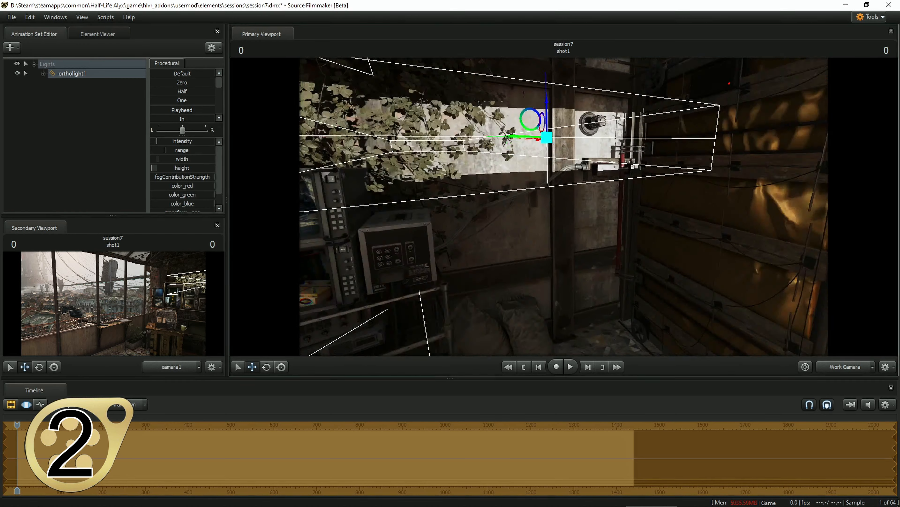
{"action": "left_click_drag", "start_coordinate": [563, 206], "coordinate": [496, 202]}
{"action": "left_click_drag", "start_coordinate": [691, 128], "coordinate": [415, 226]}
{"action": "key", "text": "e"}
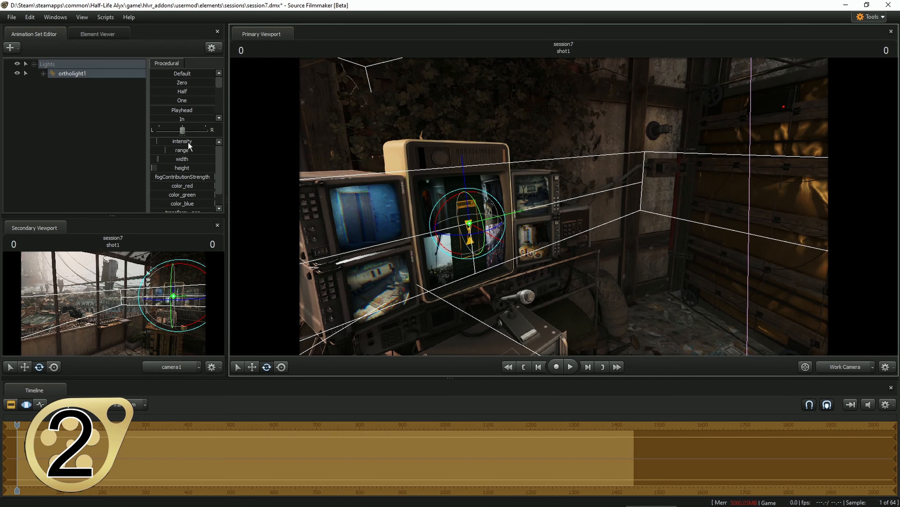
- Raise the orthographic light's intensity, increase its height slightly and narrow its width to a small beam by the monitors
{"action": "left_click_drag", "start_coordinate": [189, 145], "coordinate": [215, 170]}
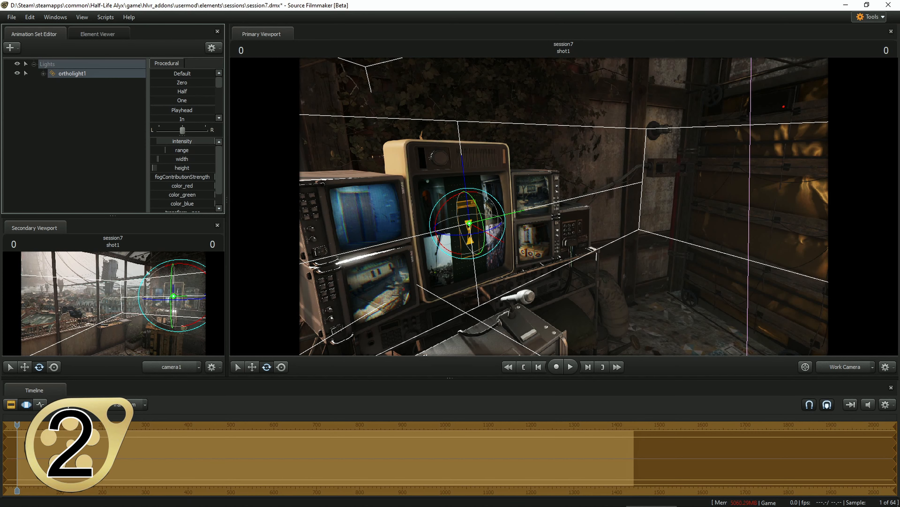
{"action": "left_click_drag", "start_coordinate": [187, 163], "coordinate": [176, 162]}
{"action": "left_click_drag", "start_coordinate": [563, 206], "coordinate": [794, 224]}
{"action": "key", "text": "s"}
{"action": "mouse_move", "coordinate": [478, 150]}
{"action": "left_mouse_down"}
{"action": "mouse_move", "coordinate": [525, 151]}
{"action": "mouse_move", "coordinate": [479, 150]}
{"action": "left_mouse_up"}
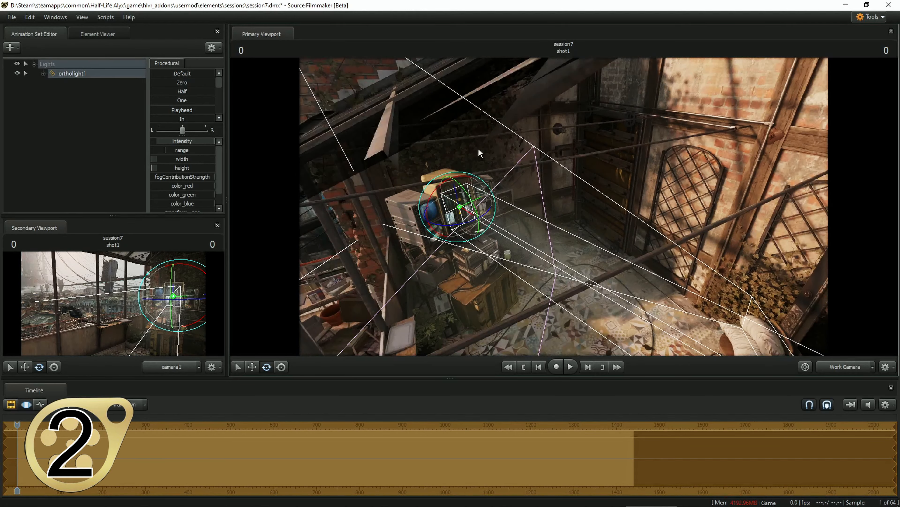
{"action": "left_click", "coordinate": [11, 47]}
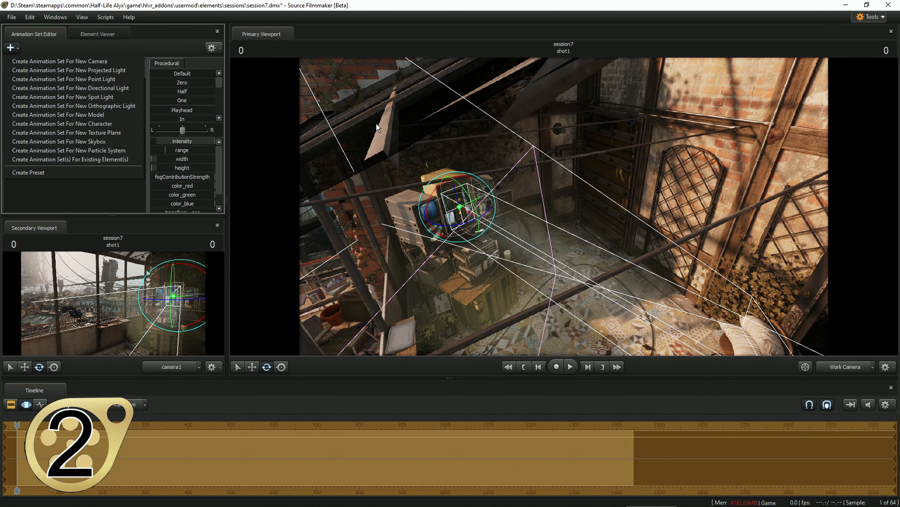
{"action": "left_click", "coordinate": [425, 120]}
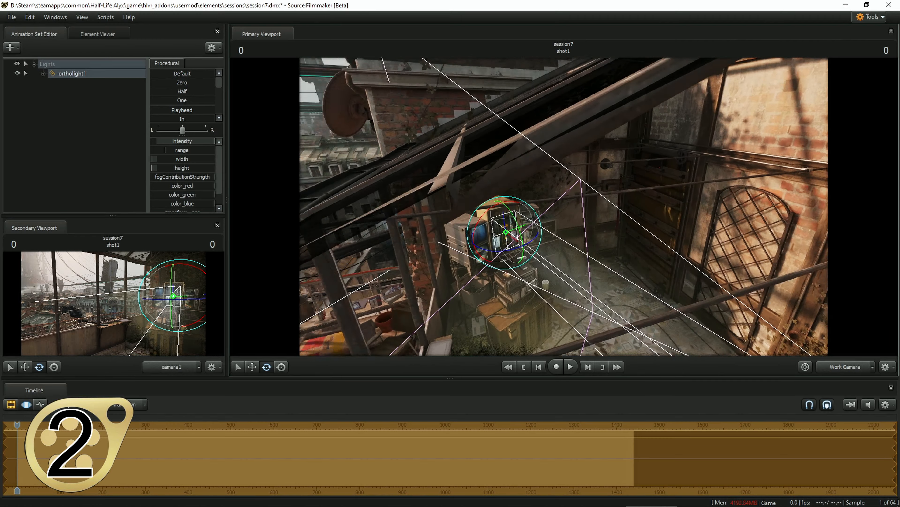
{"action": "left_click_drag", "start_coordinate": [425, 120], "coordinate": [450, 128]}
{"action": "key", "text": "w"}
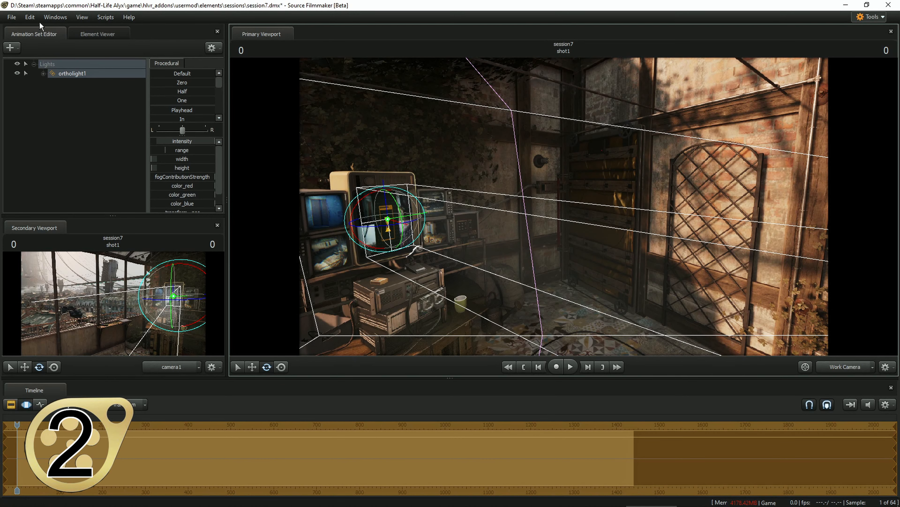
- Set the primary viewport's render resolution to 16:9 3840 x 2160 (2160p) and make the timeline area slightly taller
{"action": "right_click", "coordinate": [394, 144]}
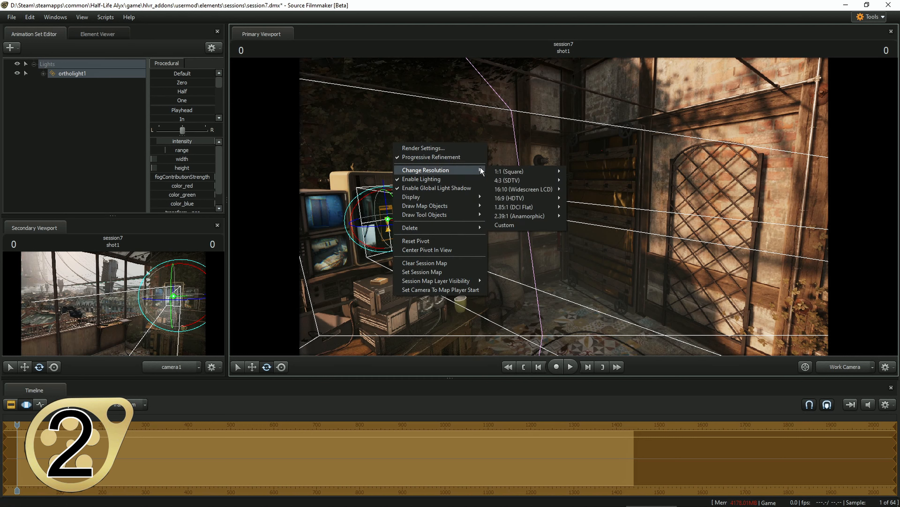
{"action": "mouse_move", "coordinate": [466, 172]}
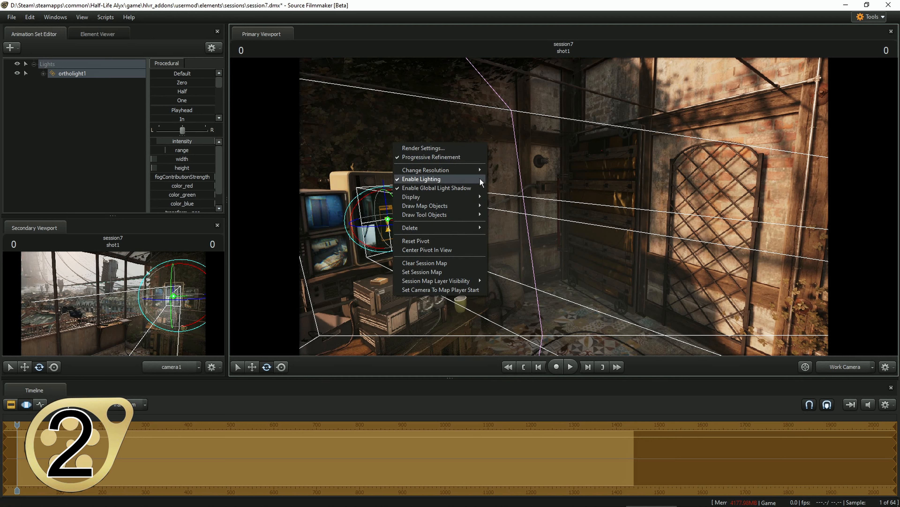
{"action": "mouse_move", "coordinate": [534, 198]}
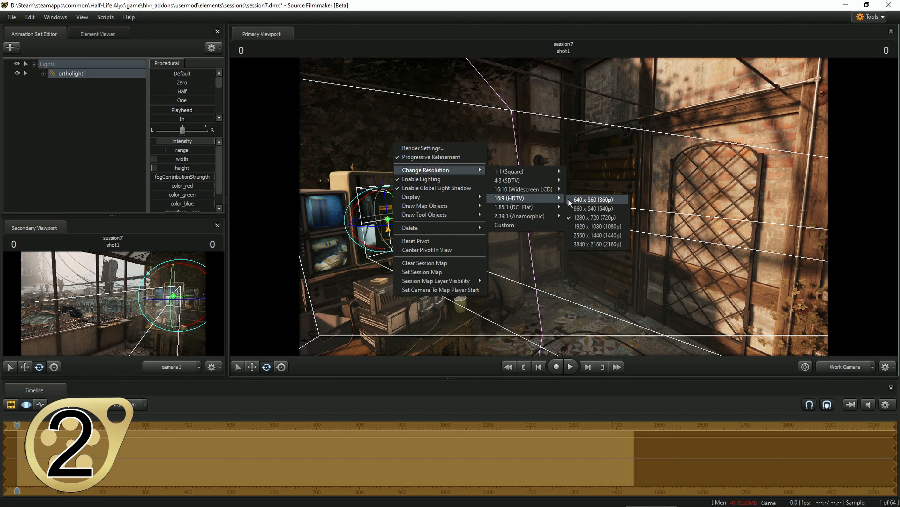
{"action": "left_click", "coordinate": [599, 244]}
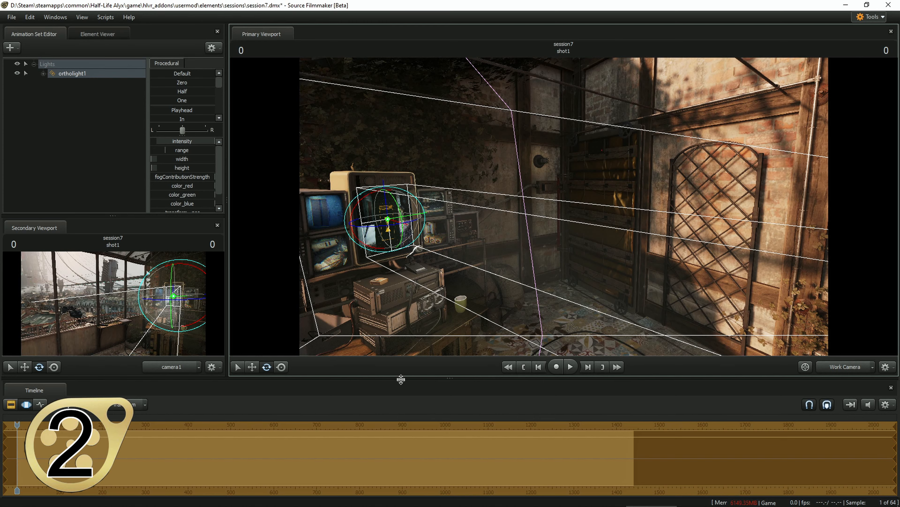
{"action": "mouse_move", "coordinate": [401, 379]}
{"action": "left_mouse_down"}
{"action": "mouse_move", "coordinate": [404, 425]}
{"action": "mouse_move", "coordinate": [403, 371]}
{"action": "left_mouse_up"}
- Delete the orthographic light's animation set and look out over the city from the balcony
{"action": "left_click_drag", "start_coordinate": [383, 158], "coordinate": [674, 155]}
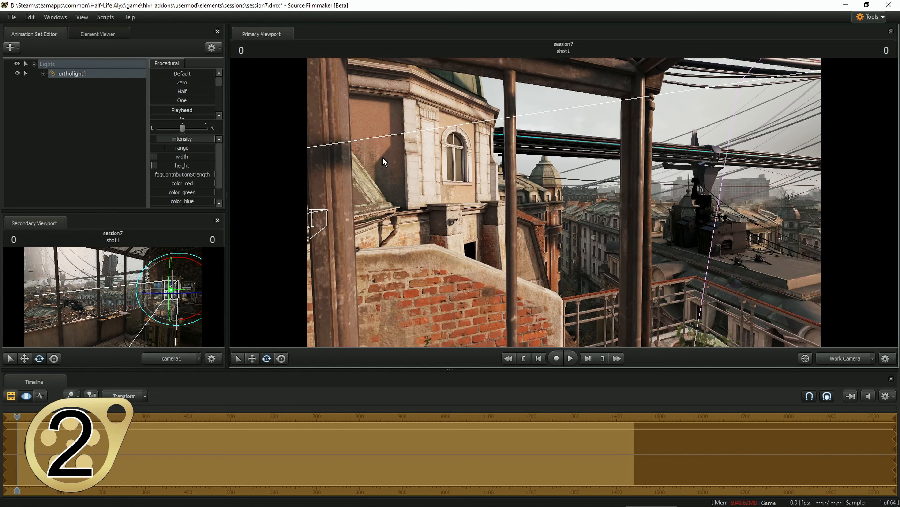
{"action": "right_click", "coordinate": [68, 72]}
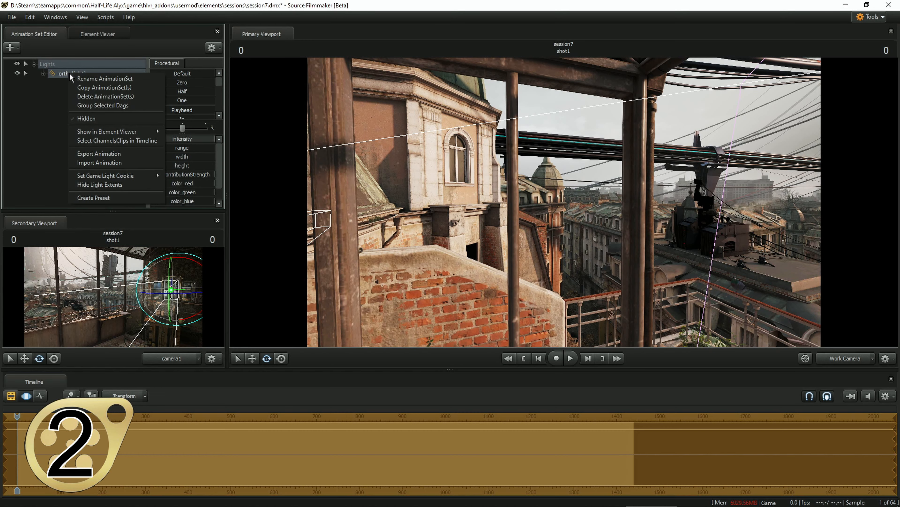
{"action": "left_click", "coordinate": [100, 99]}
{"action": "left_click_drag", "start_coordinate": [461, 177], "coordinate": [371, 152]}
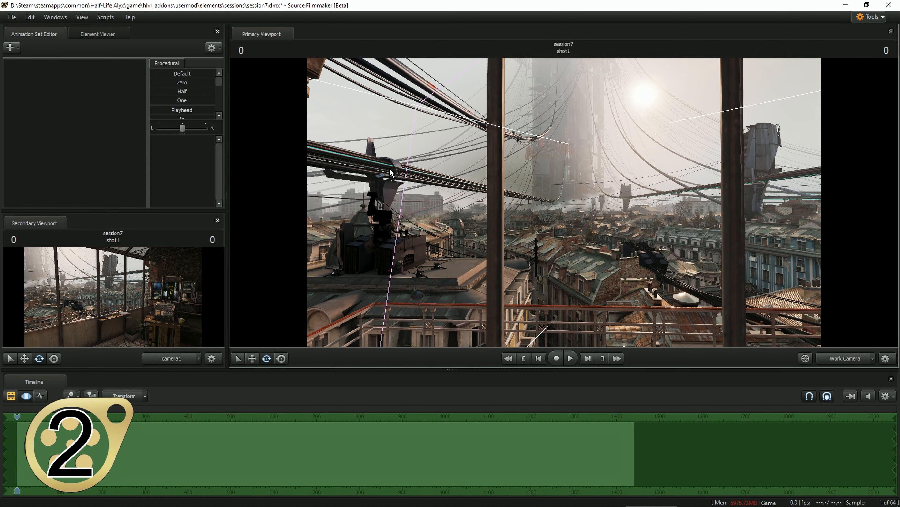
{"action": "left_click_drag", "start_coordinate": [460, 177], "coordinate": [505, 241]}
{"action": "left_click_drag", "start_coordinate": [564, 202], "coordinate": [420, 169]}
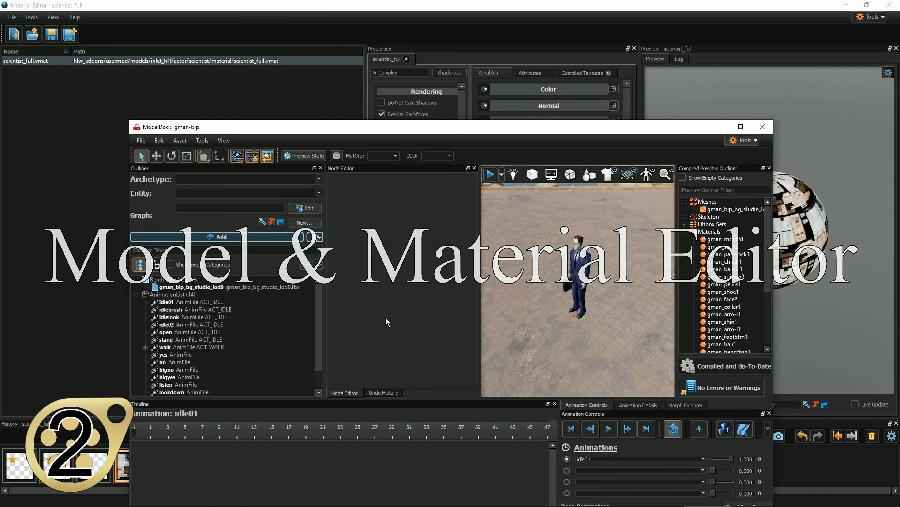
- Switch to ModelDoc, maximize its window and examine the gman-bip model from several angles in the preview
{"action": "left_click_drag", "start_coordinate": [397, 127], "coordinate": [237, 218]}
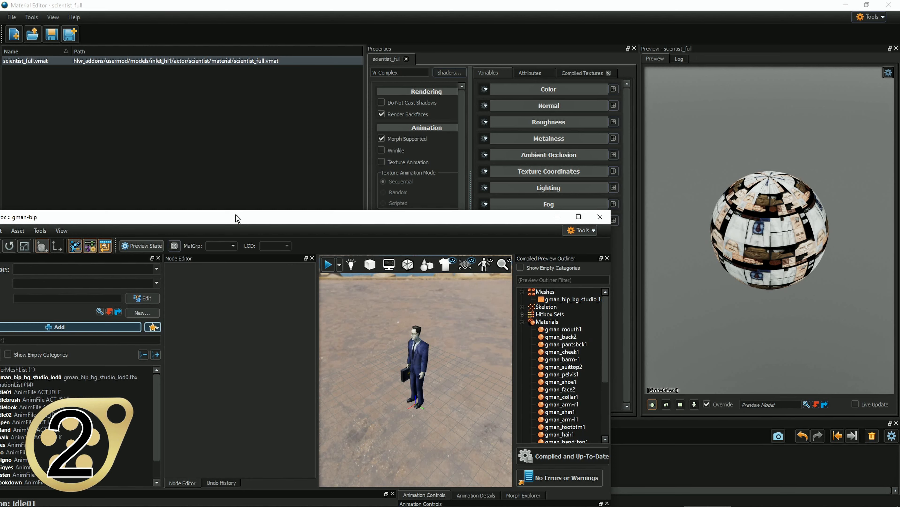
{"action": "left_click_drag", "start_coordinate": [235, 214], "coordinate": [378, 5]}
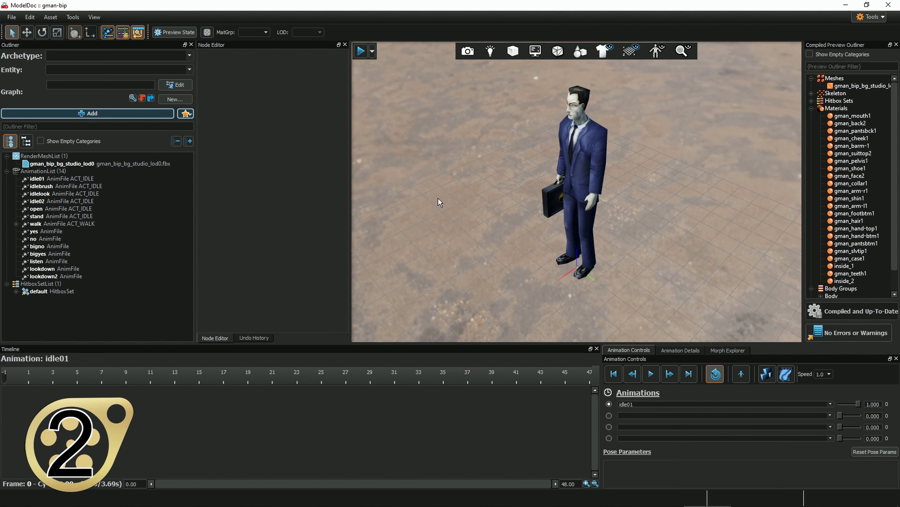
{"action": "right_click_drag", "start_coordinate": [438, 198], "coordinate": [434, 178]}
{"action": "key", "text": "s"}
{"action": "key", "text": "w"}
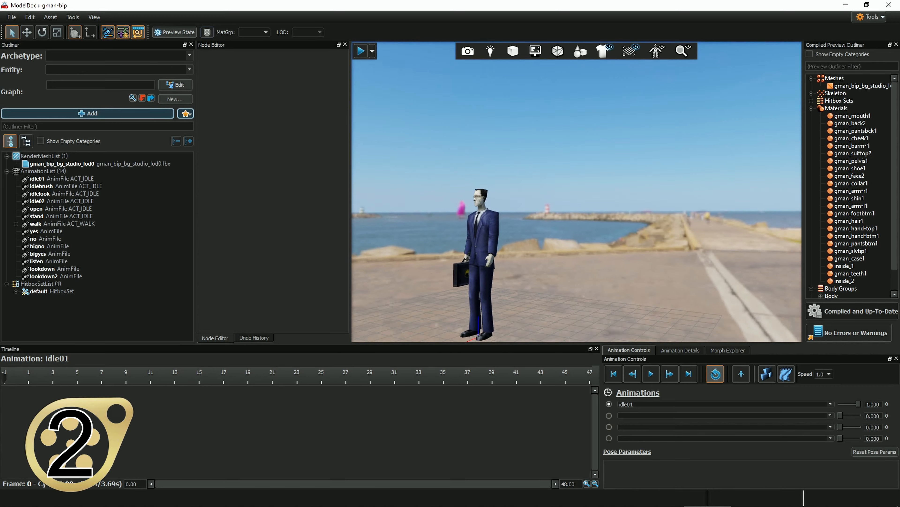
{"action": "key", "text": "a"}
{"action": "key", "text": "a"}
{"action": "key", "text": "w"}
{"action": "key", "text": "a"}
{"action": "left_click_drag", "start_coordinate": [424, 5], "coordinate": [542, 5]}
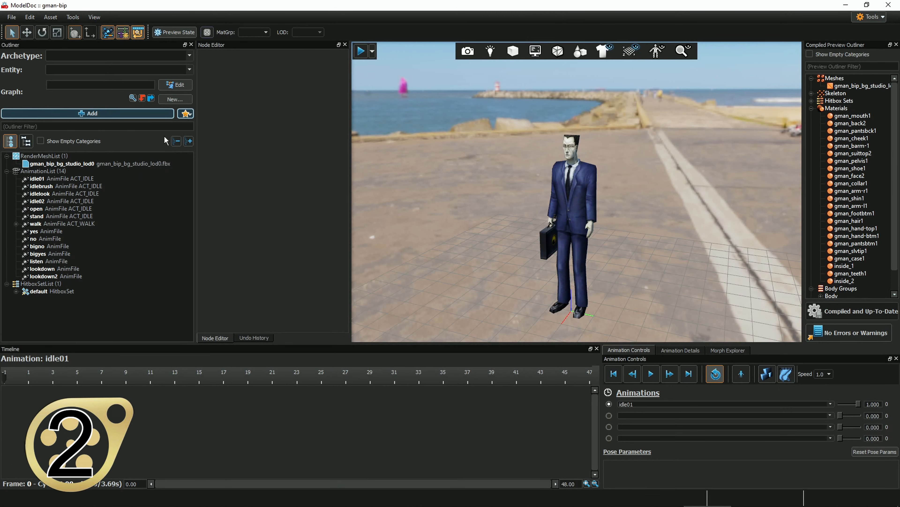
- Browse the node types that can be added to the gman-bip model, without adding any
{"action": "left_click", "coordinate": [121, 113]}
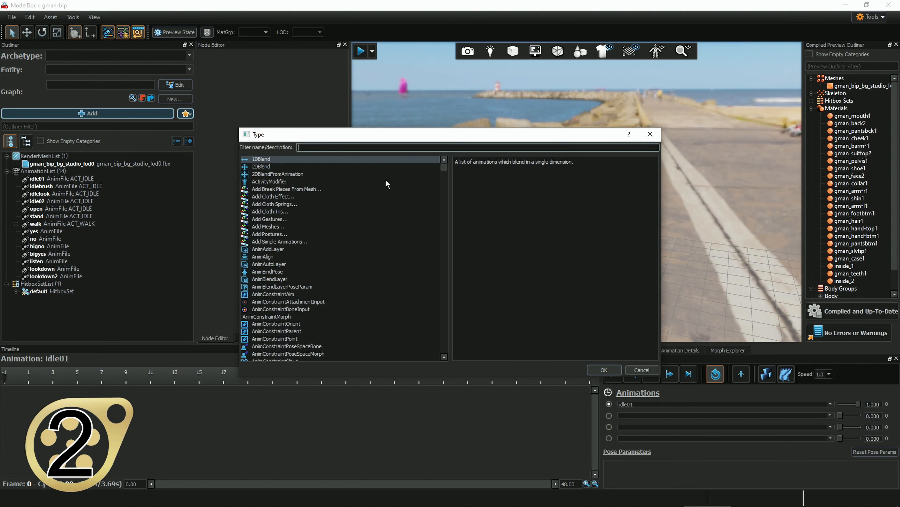
{"action": "left_click_drag", "start_coordinate": [445, 170], "coordinate": [461, 350]}
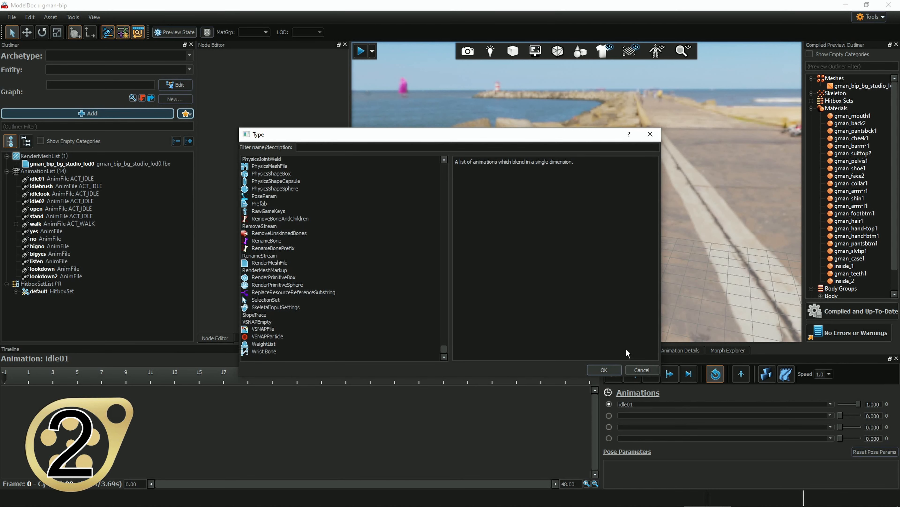
{"action": "left_click_drag", "start_coordinate": [443, 345], "coordinate": [445, 167]}
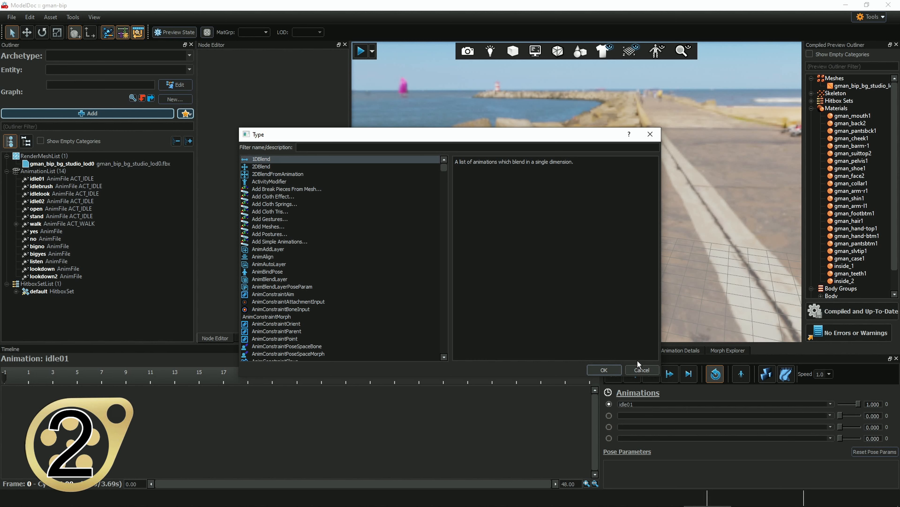
{"action": "left_click", "coordinate": [643, 371]}
{"action": "left_click", "coordinate": [642, 370]}
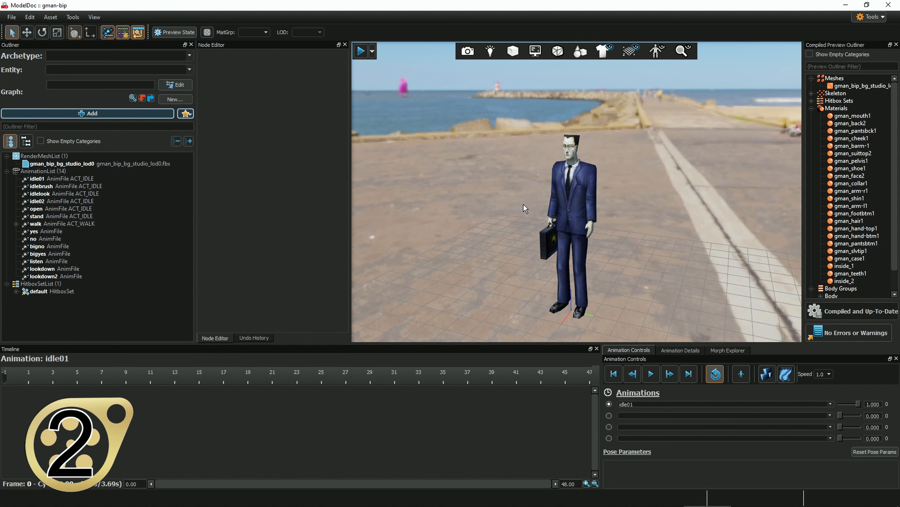
{"action": "left_click", "coordinate": [103, 113]}
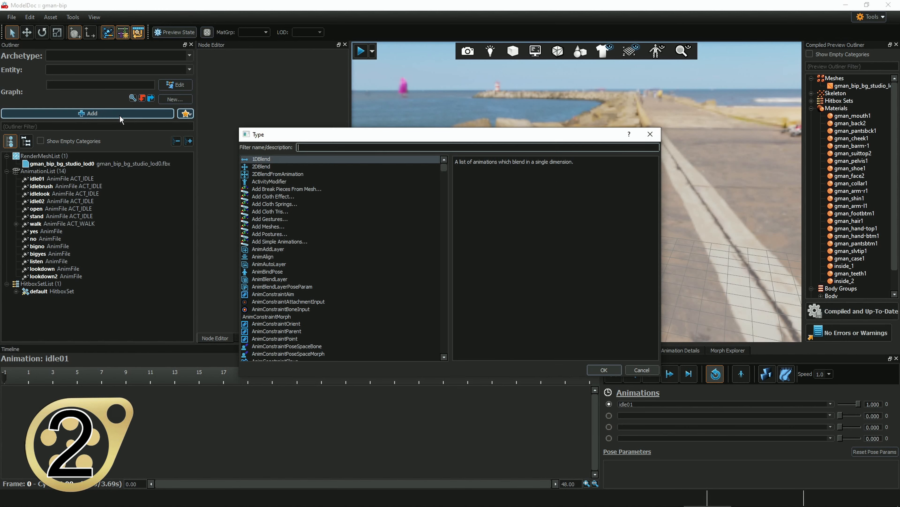
{"action": "left_click", "coordinate": [643, 370]}
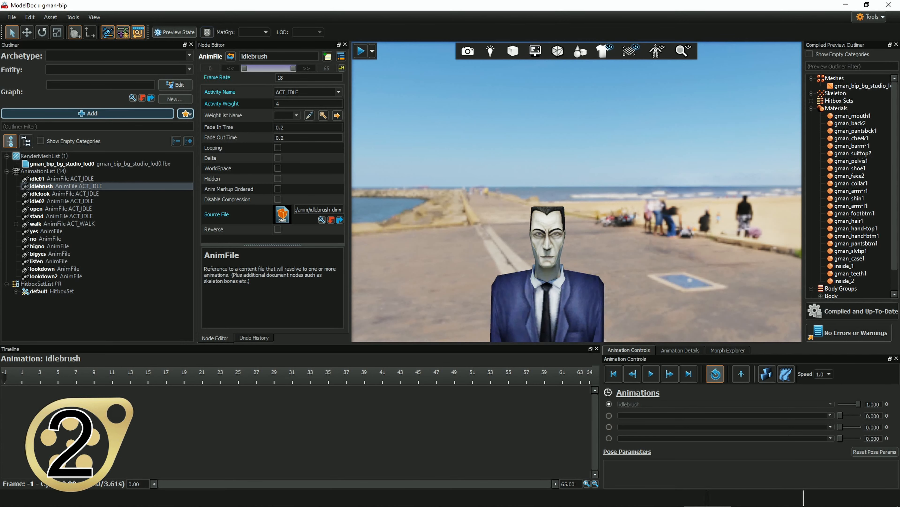
- Inspect the gman-bip model's head up close and bring up the Morph Explorer
{"action": "left_click_drag", "start_coordinate": [576, 191], "coordinate": [603, 206]}
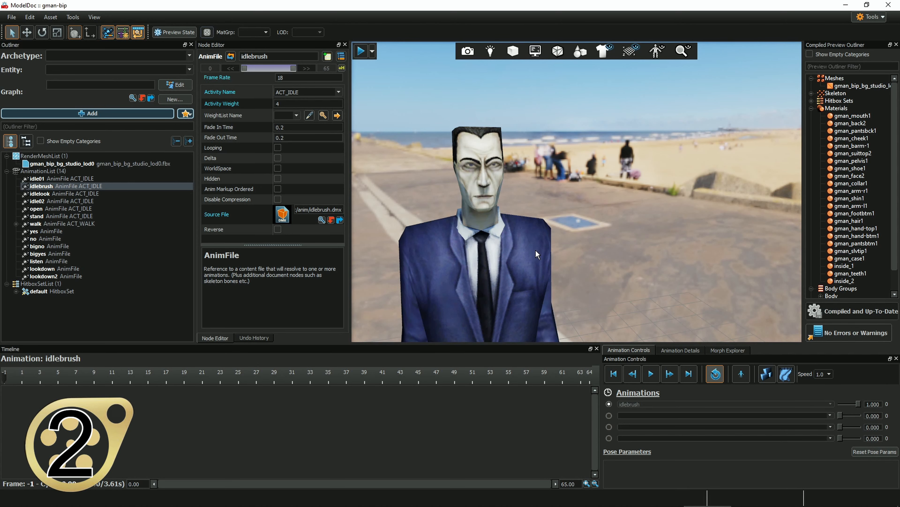
{"action": "left_click", "coordinate": [731, 349]}
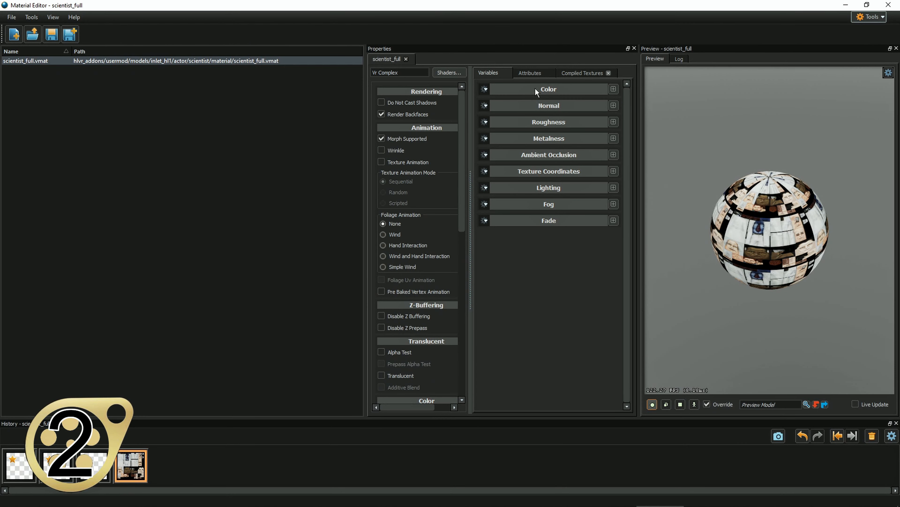
- Switch to the Material Editor and review the Color, Normal, Roughness and Metalness settings of scientist_full
{"action": "left_click", "coordinate": [536, 89]}
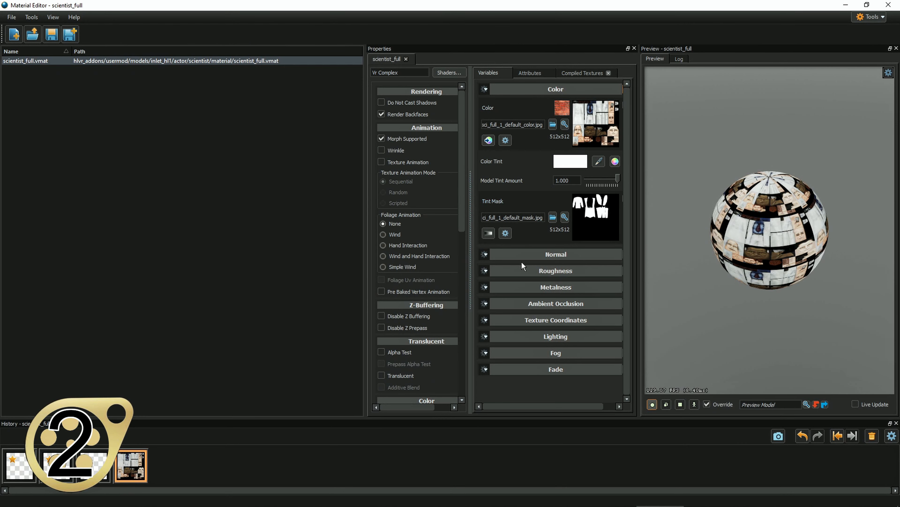
{"action": "left_click", "coordinate": [524, 256]}
{"action": "left_click", "coordinate": [536, 193]}
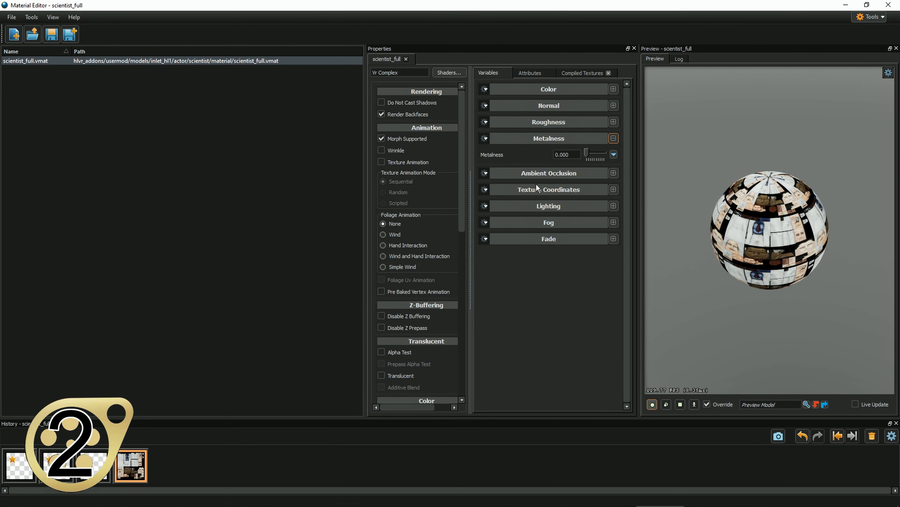
{"action": "left_click", "coordinate": [539, 122]}
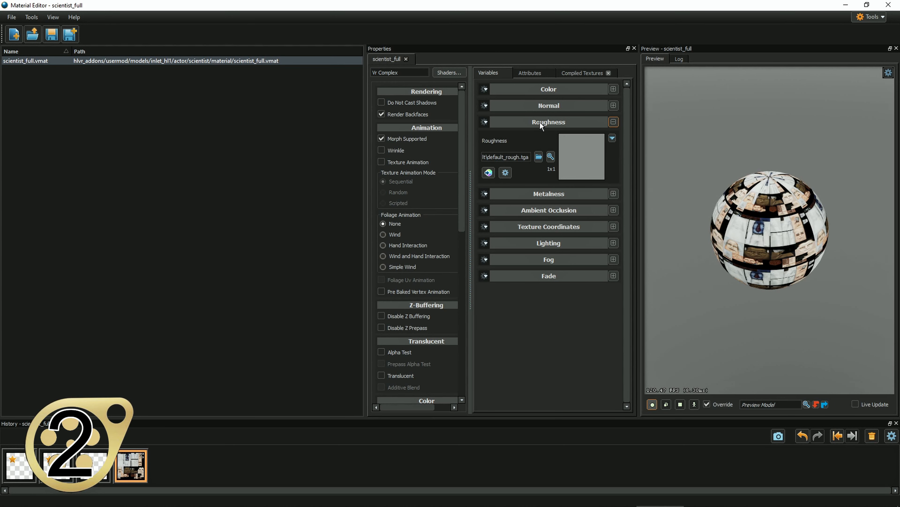
{"action": "left_click", "coordinate": [549, 106]}
{"action": "left_click", "coordinate": [552, 87]}
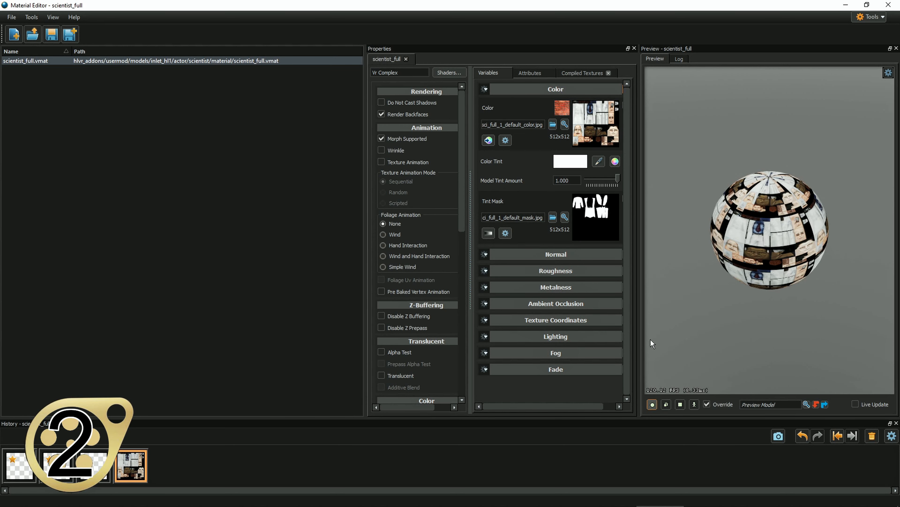
- Preview the material on a flat plane and test its metalness up to about 0.62 before returning it to the minimum
{"action": "left_click", "coordinate": [681, 404]}
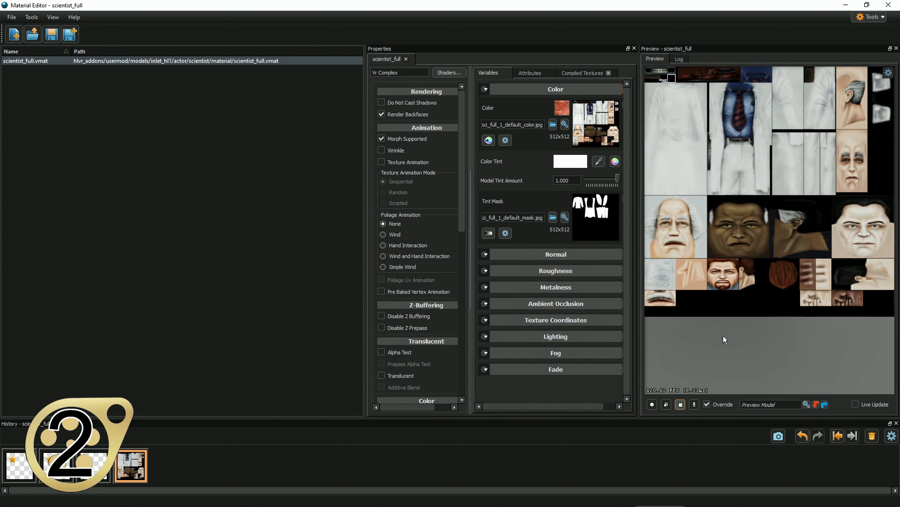
{"action": "left_click_drag", "start_coordinate": [467, 142], "coordinate": [493, 189]}
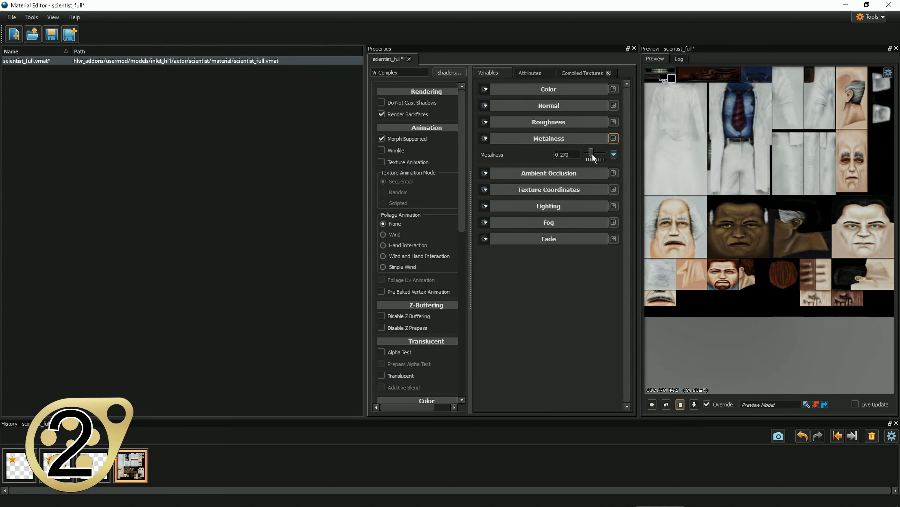
{"action": "left_click_drag", "start_coordinate": [592, 155], "coordinate": [599, 155]}
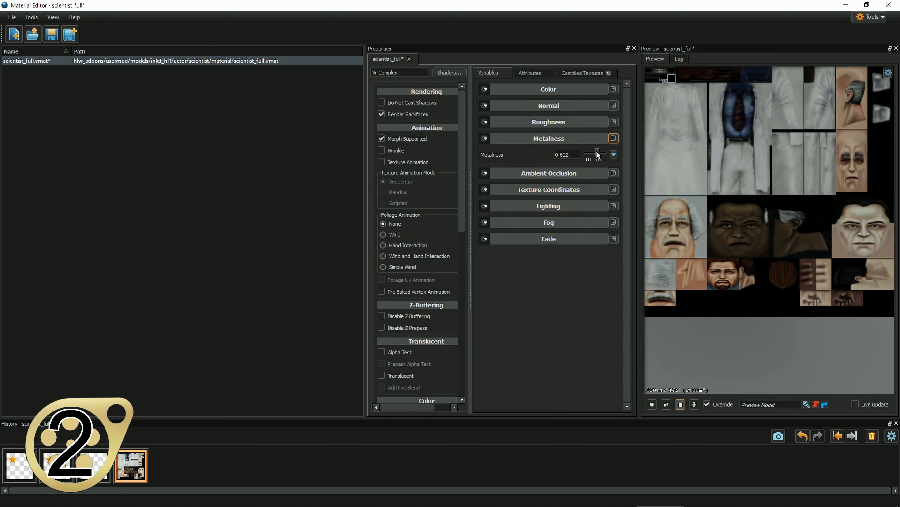
{"action": "left_click_drag", "start_coordinate": [597, 155], "coordinate": [569, 155]}
- Review the material's Roughness, Normal and Texture Coordinates settings and examine the flat texture preview
{"action": "left_click", "coordinate": [550, 123]}
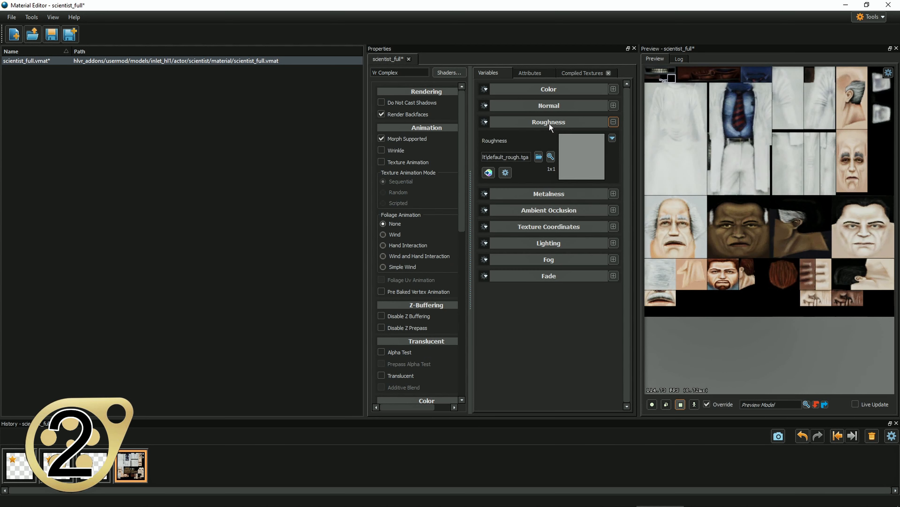
{"action": "left_click", "coordinate": [555, 105]}
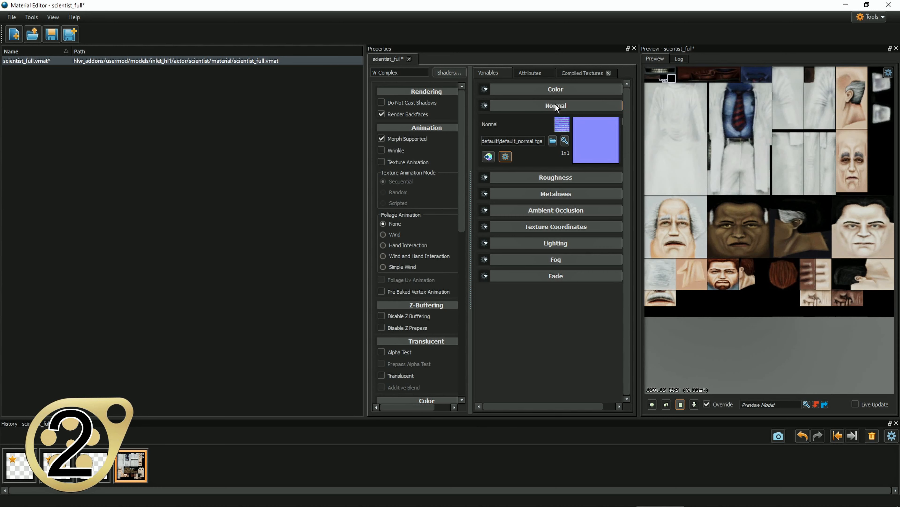
{"action": "left_click", "coordinate": [585, 227]}
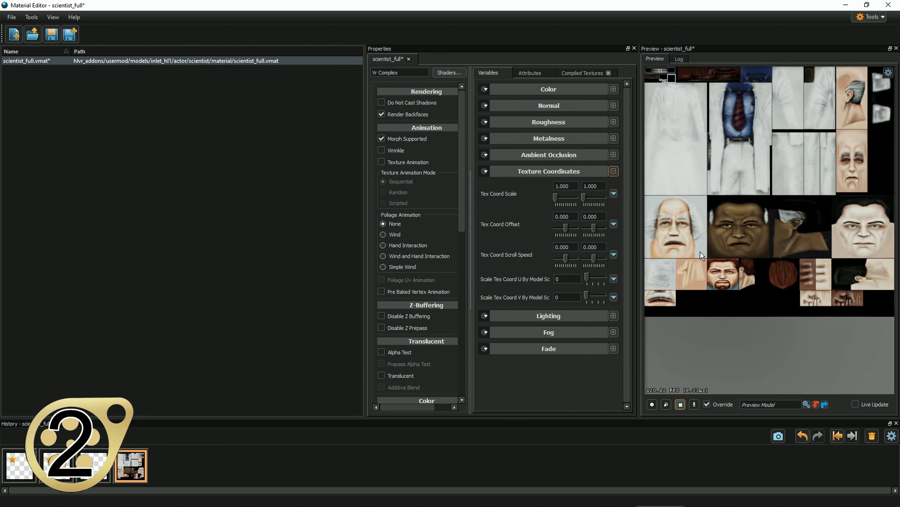
{"action": "left_click_drag", "start_coordinate": [700, 251], "coordinate": [705, 191]}
{"action": "key", "text": "s"}
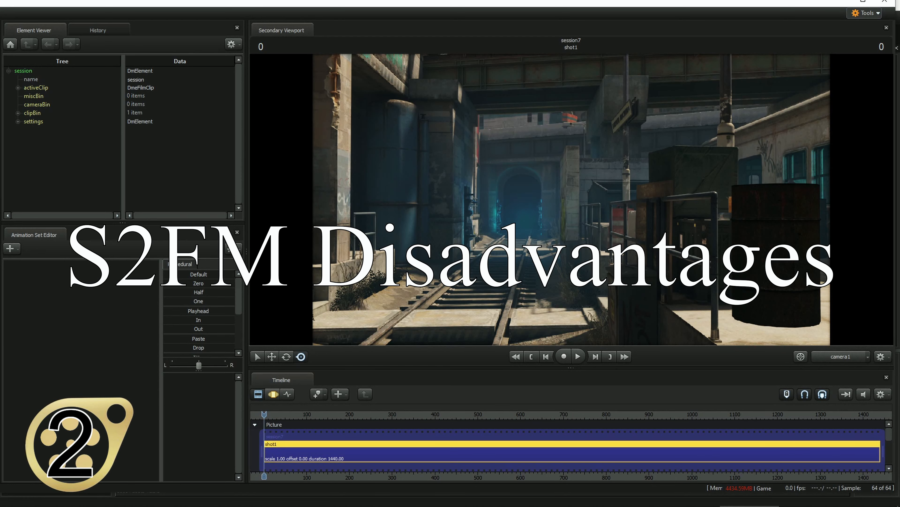
- Fly the camera through the rail yard map to examine the walls, tracks, particle effect and tunnel
{"action": "left_click_drag", "start_coordinate": [535, 240], "coordinate": [354, 241]}
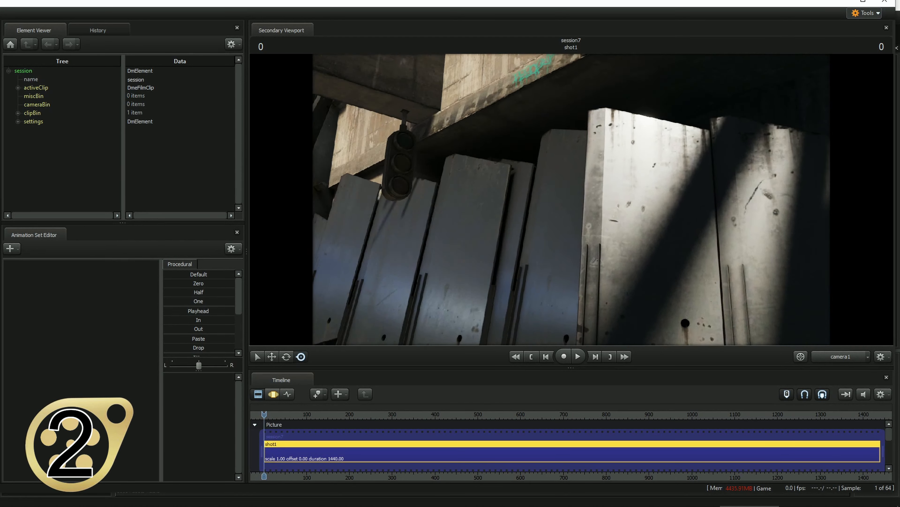
{"action": "key", "text": "w"}
{"action": "left_click_drag", "start_coordinate": [572, 200], "coordinate": [469, 291]}
{"action": "key", "text": "w"}
{"action": "key", "text": "w"}
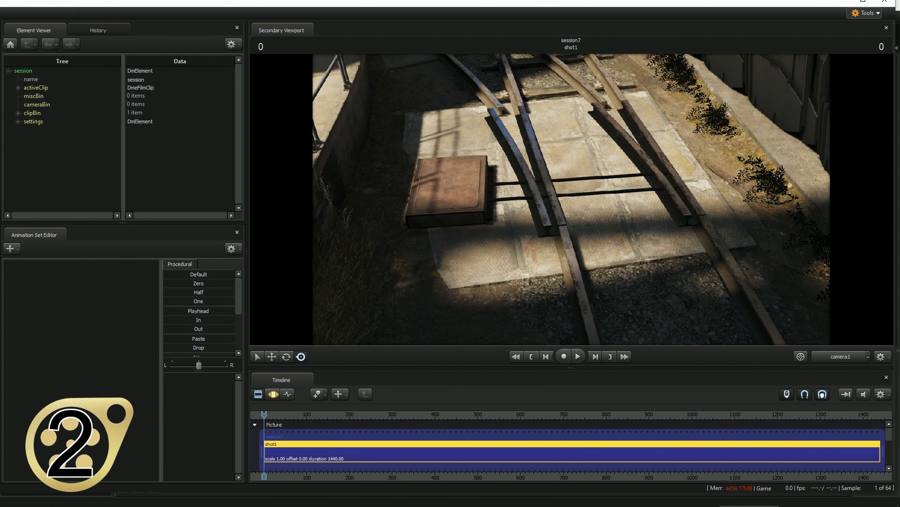
{"action": "left_click_drag", "start_coordinate": [572, 200], "coordinate": [578, 110]}
{"action": "key", "text": "w"}
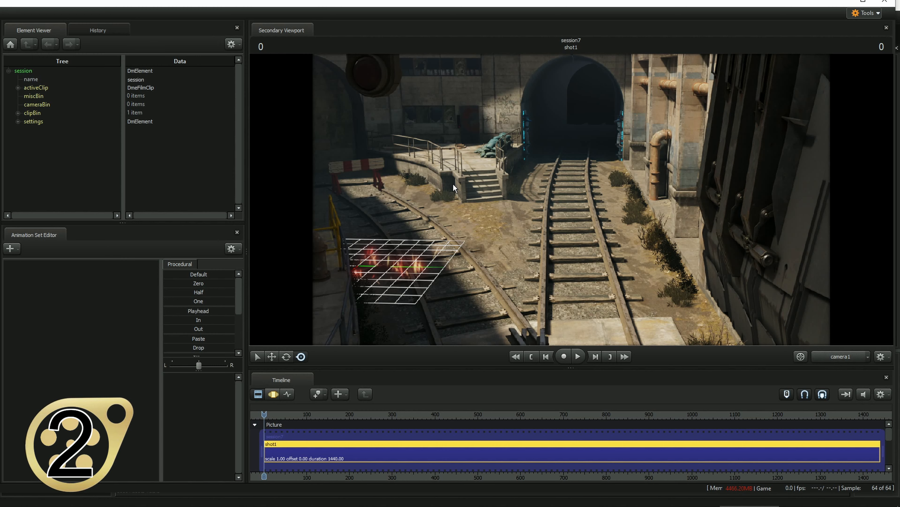
{"action": "left_click_drag", "start_coordinate": [462, 204], "coordinate": [114, 120]}
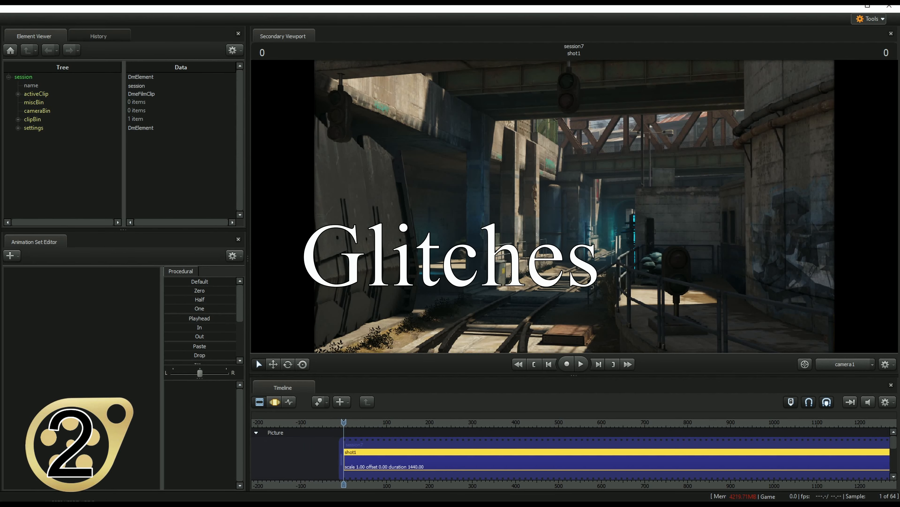
- Frame the particle effect grid near the tunnels, and play and pause shot1 repeatedly to examine how the explosion renders
{"action": "left_click_drag", "start_coordinate": [574, 206], "coordinate": [583, 249]}
{"action": "key", "text": "w"}
{"action": "key", "text": "w"}
{"action": "mouse_move", "coordinate": [622, 219]}
{"action": "left_mouse_down"}
{"action": "mouse_move", "coordinate": [623, 248]}
{"action": "mouse_move", "coordinate": [623, 219]}
{"action": "left_mouse_up"}
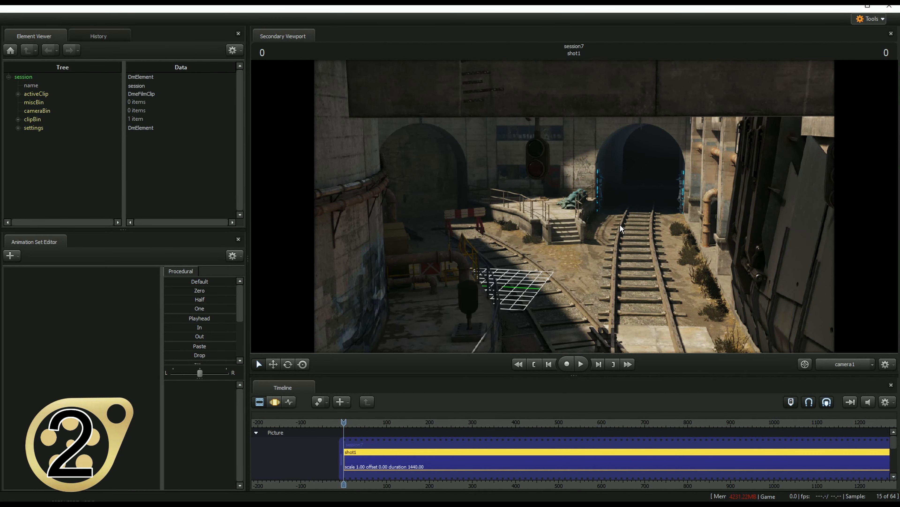
{"action": "left_click", "coordinate": [581, 364]}
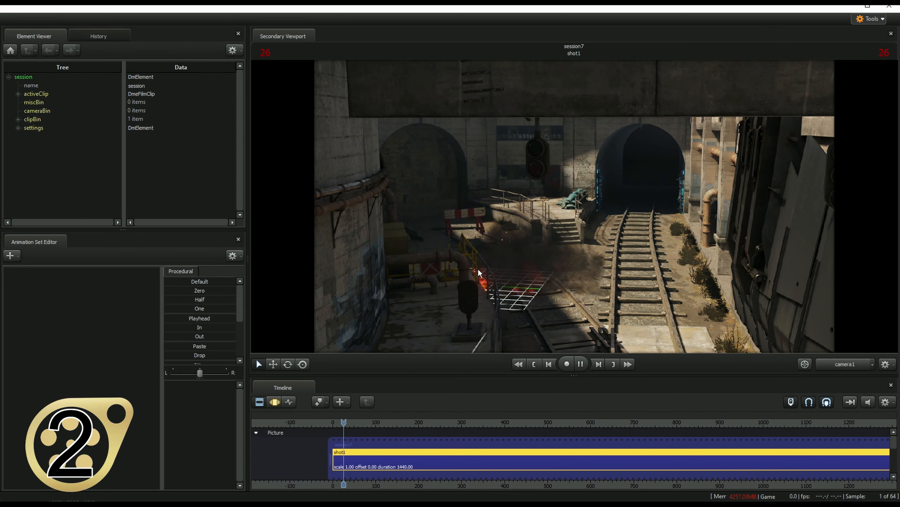
{"action": "key", "text": "space"}
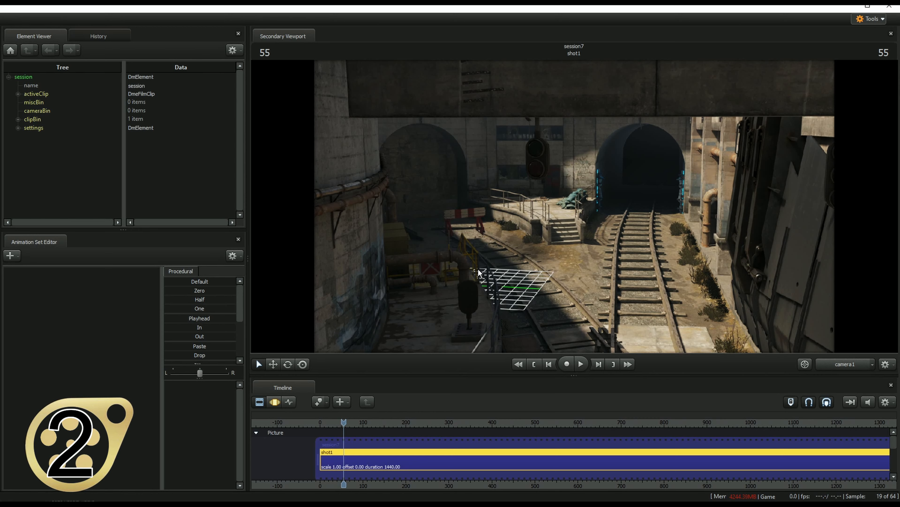
{"action": "key", "text": "space"}
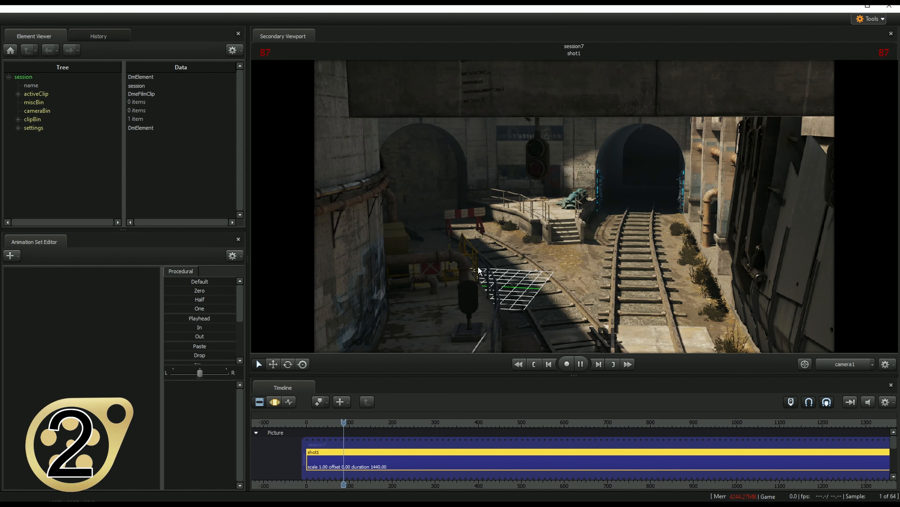
{"action": "key", "text": "space"}
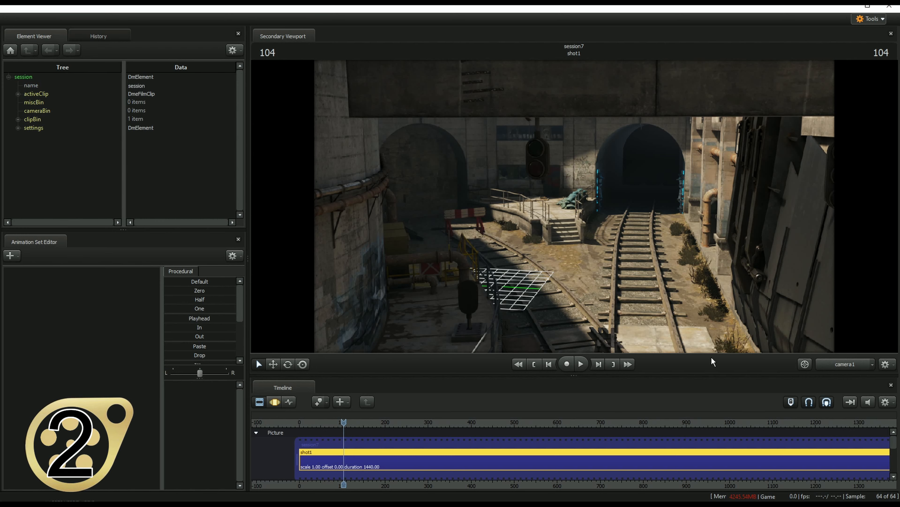
{"action": "left_click", "coordinate": [582, 364]}
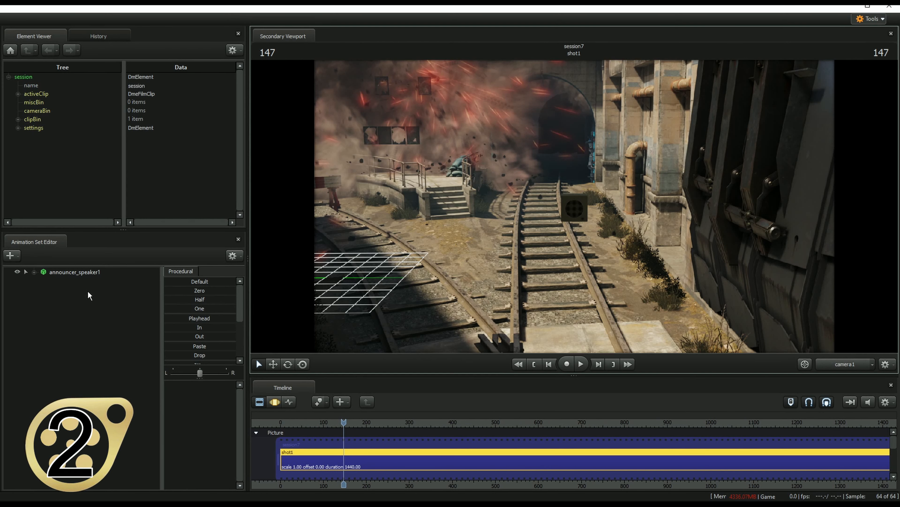
- Select announcer_speaker1 in the Motion Editor, frame it on the tracks and bring up its rotate manipulator
{"action": "left_click", "coordinate": [81, 273]}
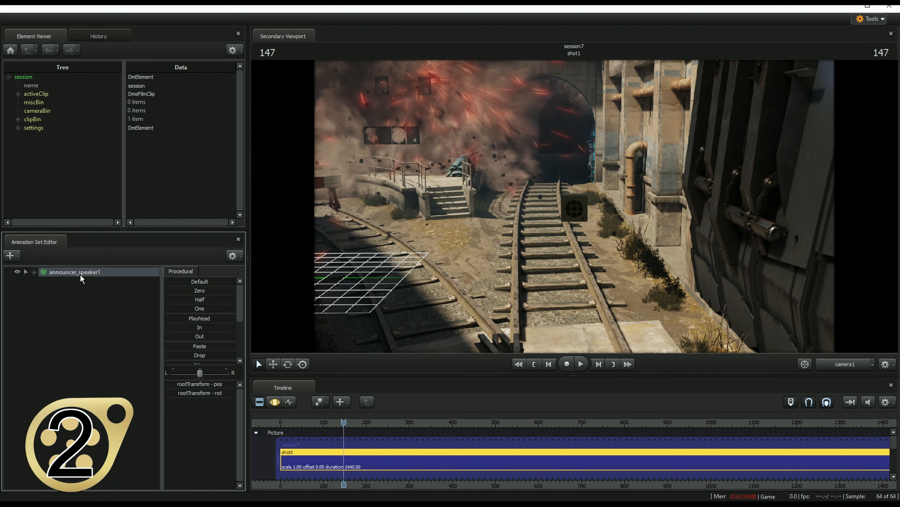
{"action": "left_click", "coordinate": [275, 403]}
{"action": "left_click_drag", "start_coordinate": [424, 253], "coordinate": [463, 254]}
{"action": "key", "text": "w"}
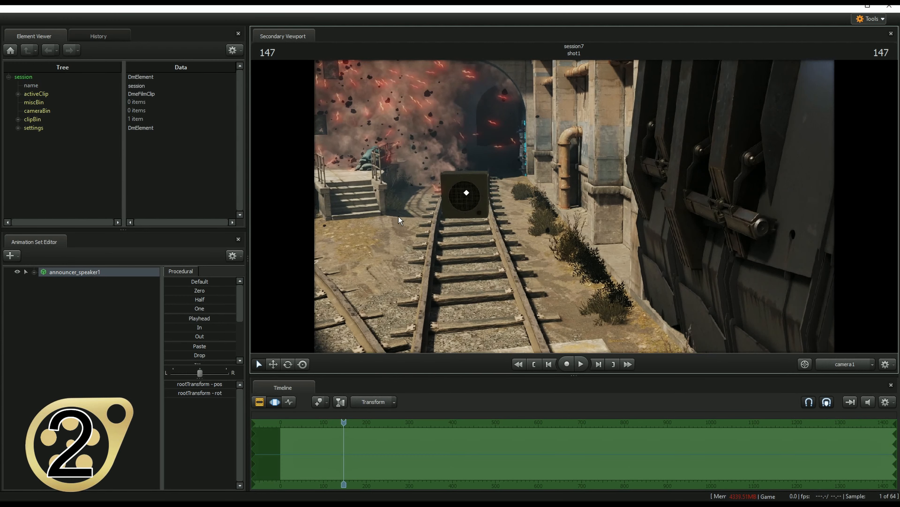
{"action": "key", "text": "w"}
{"action": "key", "text": "e"}
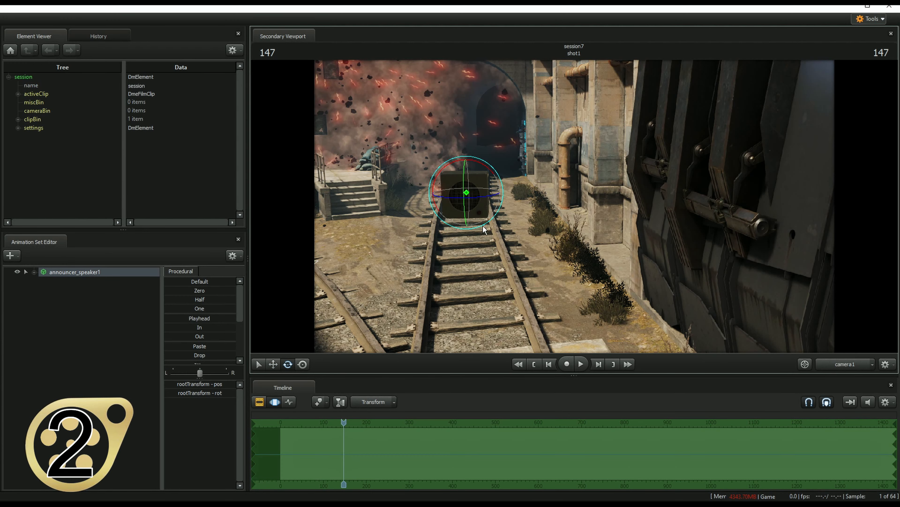
- Select the speaker's rootTransform control and cycle through the move, rotate and screen manipulators on it
{"action": "left_click", "coordinate": [471, 206], "text": "ctrl"}
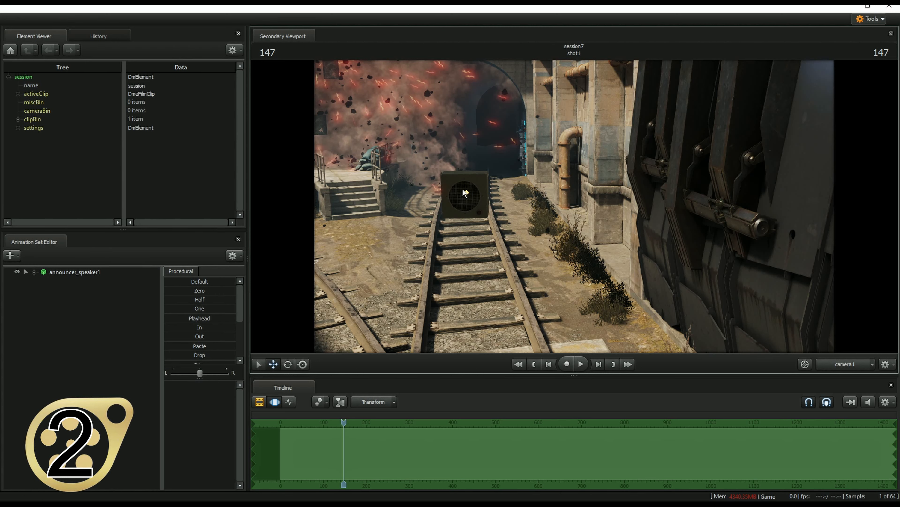
{"action": "left_click", "coordinate": [467, 195], "text": "ctrl"}
{"action": "key", "text": "e"}
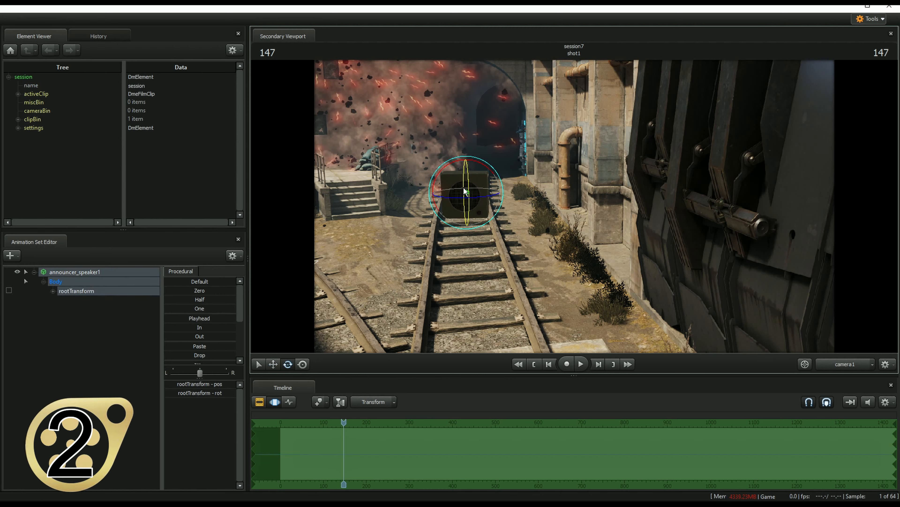
{"action": "key", "text": "r"}
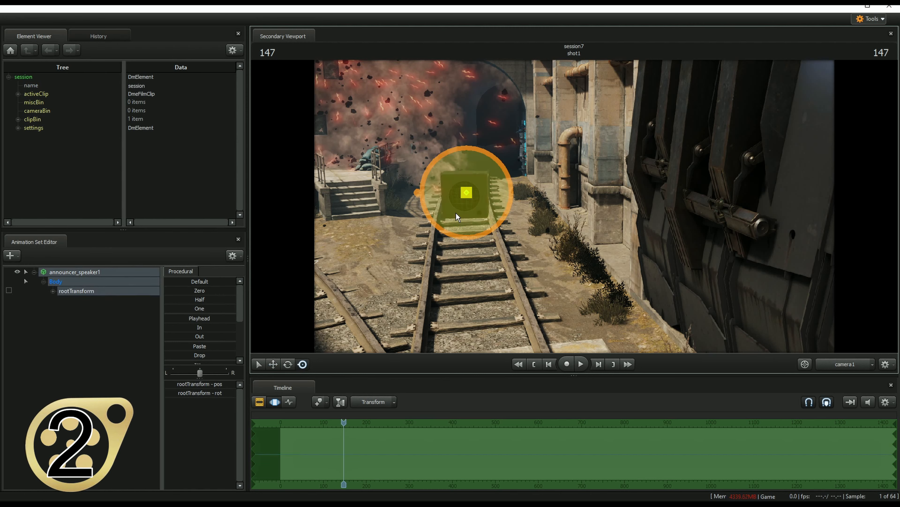
{"action": "key", "text": "w"}
{"action": "key", "text": "e"}
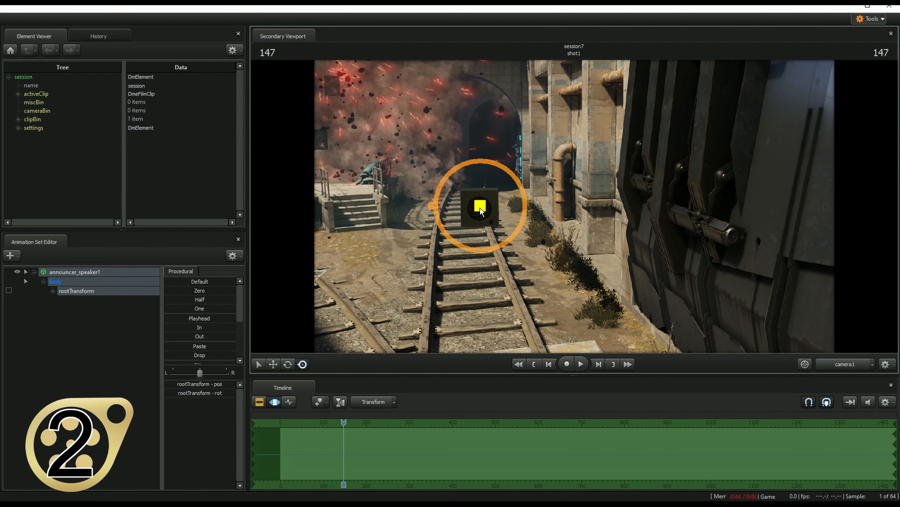
- Raise the speaker slightly above the tracks, and alternate between the move and rotate manipulators to compare how they switch
{"action": "mouse_move", "coordinate": [480, 206]}
{"action": "left_mouse_down"}
{"action": "mouse_move", "coordinate": [510, 167]}
{"action": "mouse_move", "coordinate": [483, 197]}
{"action": "left_mouse_up"}
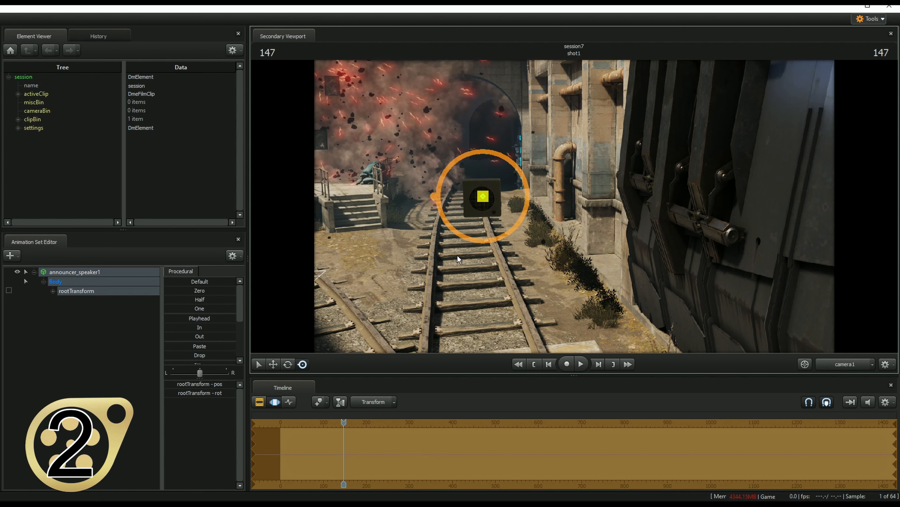
{"action": "left_click", "coordinate": [288, 364]}
{"action": "left_click", "coordinate": [273, 364]}
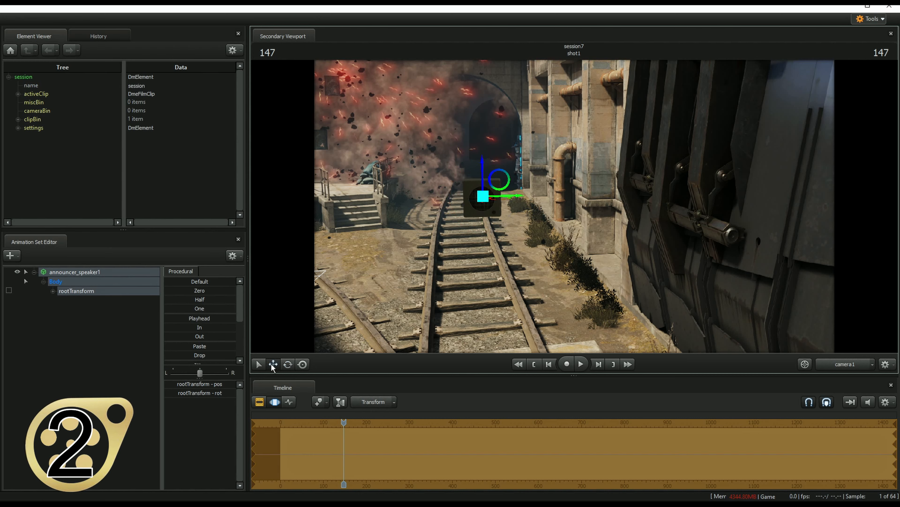
{"action": "left_click", "coordinate": [260, 364]}
{"action": "left_click", "coordinate": [273, 364]}
{"action": "left_click", "coordinate": [288, 364]}
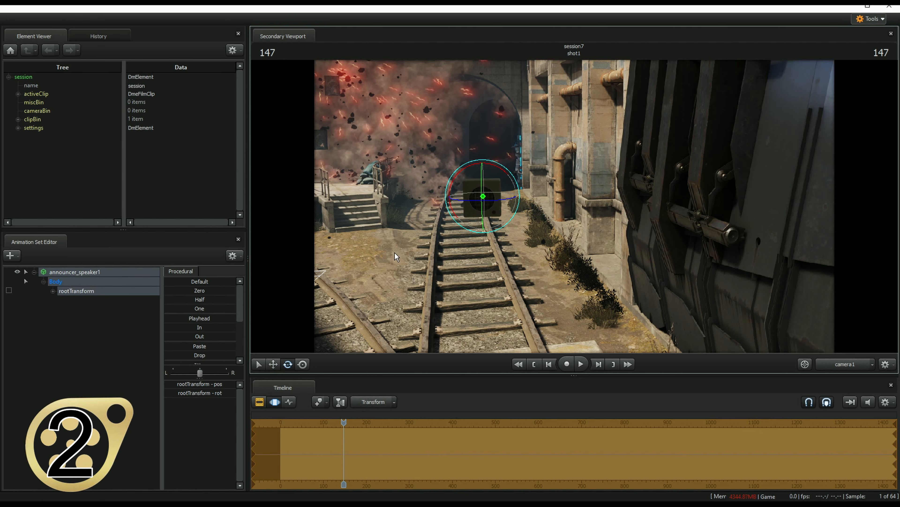
{"action": "key", "text": "w"}
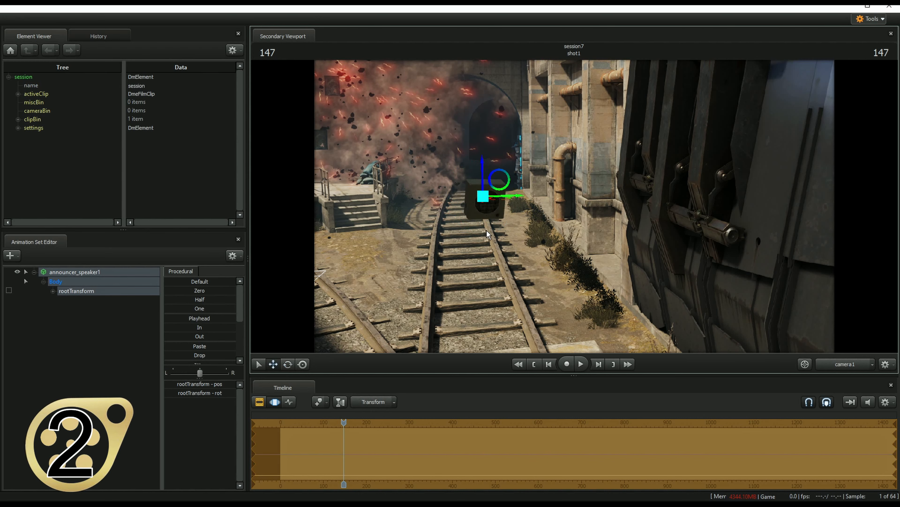
{"action": "key", "text": "q"}
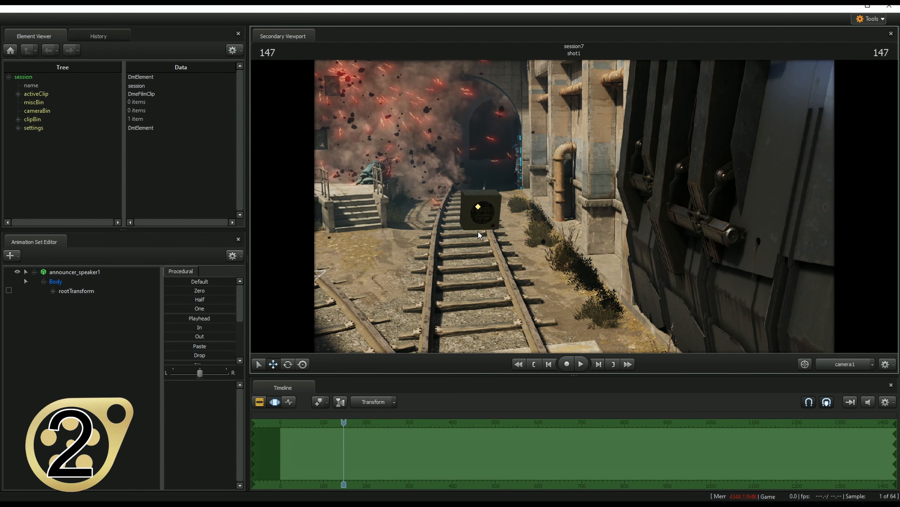
- Turn the speaker with the screen manipulator, shift it slightly toward the wall and rotate it to face sideways
{"action": "key", "text": "t"}
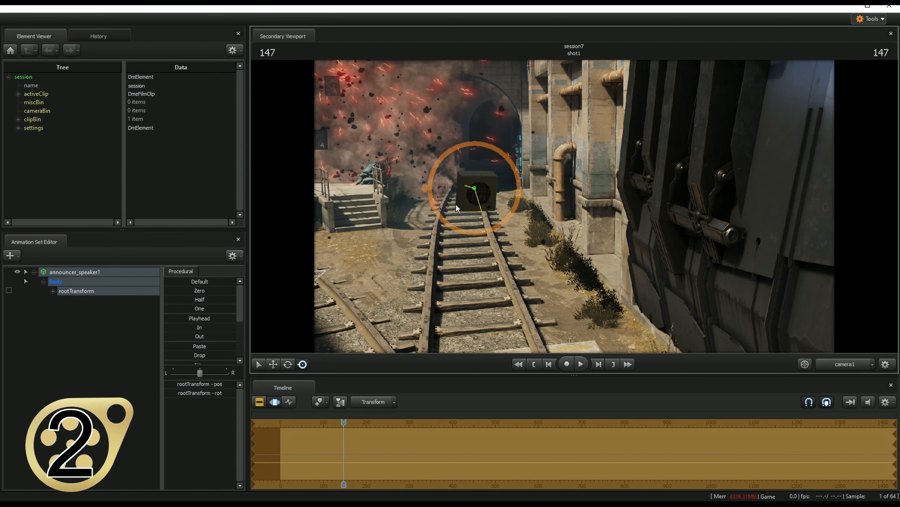
{"action": "left_click_drag", "start_coordinate": [457, 209], "coordinate": [281, 373]}
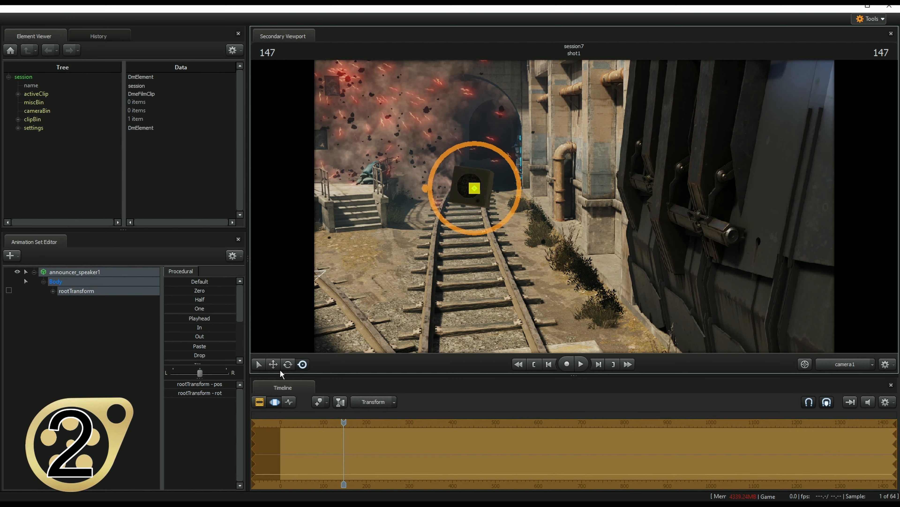
{"action": "left_click", "coordinate": [273, 364]}
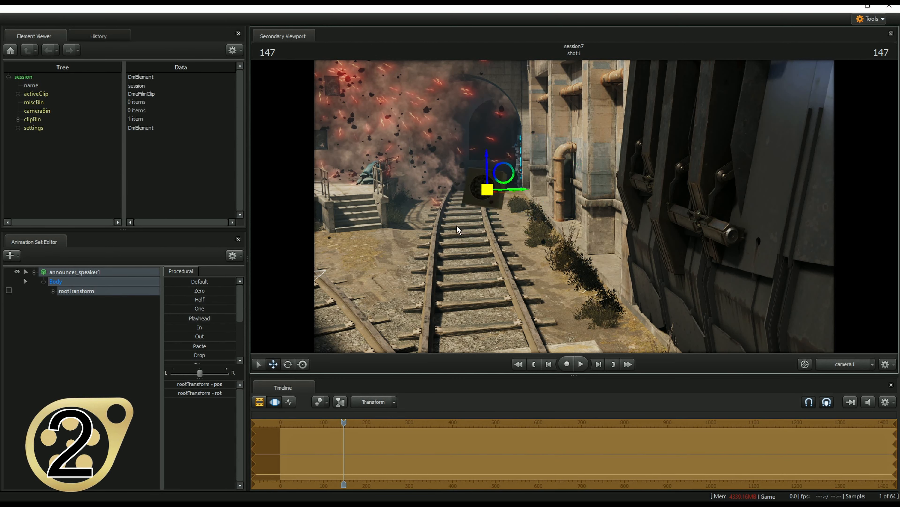
{"action": "left_click", "coordinate": [288, 364]}
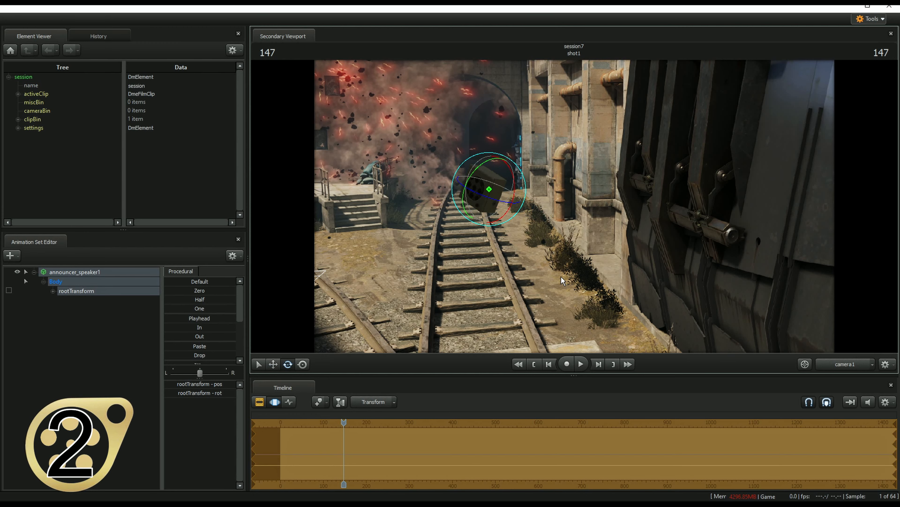
- Move the speaker over beside the wall pipes and roll it diagonally, ending on the screen manipulator
{"action": "key", "text": "w"}
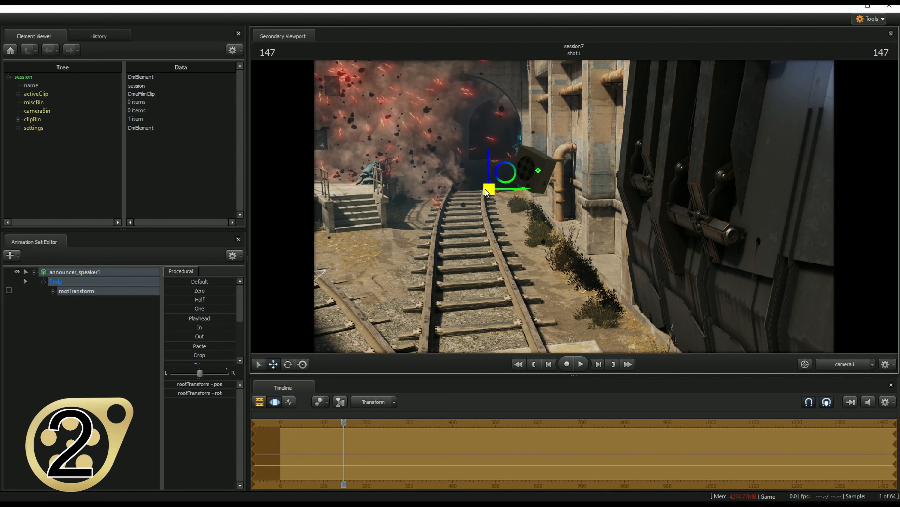
{"action": "left_click_drag", "start_coordinate": [518, 173], "coordinate": [532, 227]}
{"action": "key", "text": "e"}
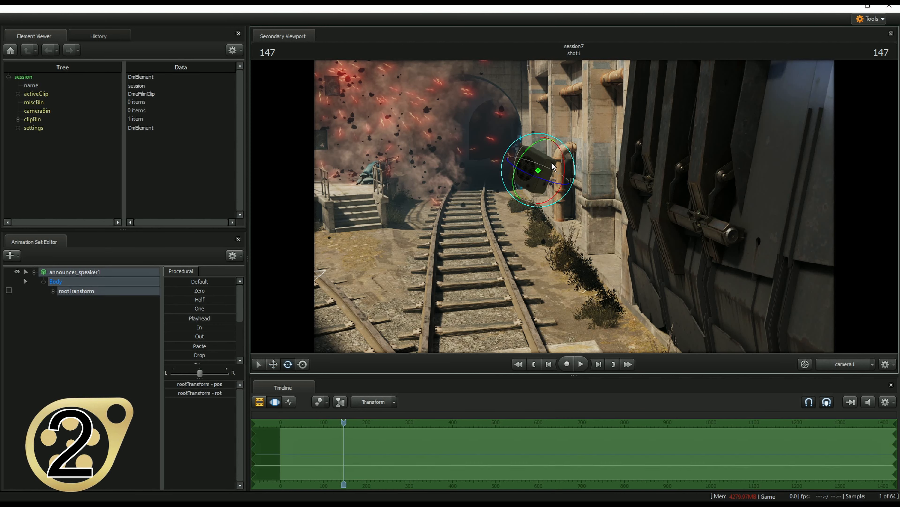
{"action": "left_click_drag", "start_coordinate": [552, 170], "coordinate": [547, 182]}
{"action": "key", "text": "r"}
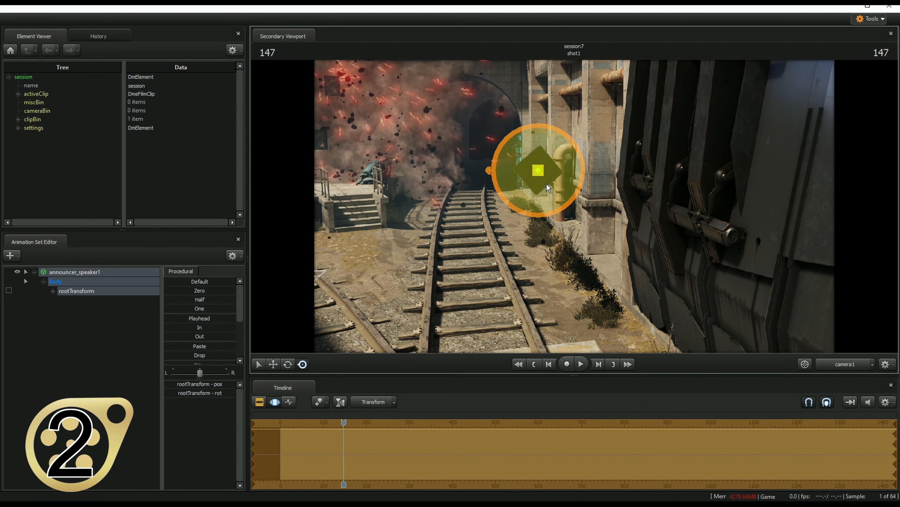
- Bring the speaker back above the tracks in front of the tunnel and adjust its tilt with the screen manipulator
{"action": "left_click_drag", "start_coordinate": [433, 199], "coordinate": [488, 183]}
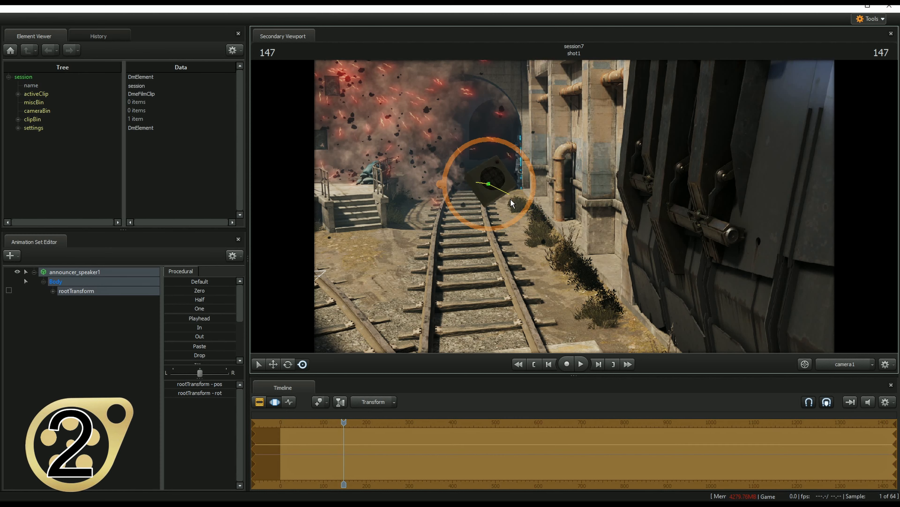
{"action": "left_click", "coordinate": [539, 186]}
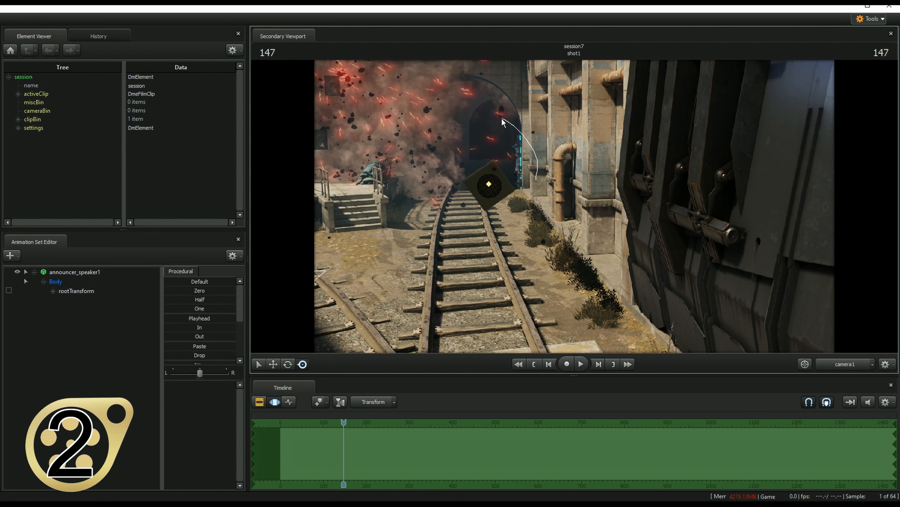
{"action": "left_click", "coordinate": [496, 184]}
{"action": "left_click_drag", "start_coordinate": [529, 163], "coordinate": [477, 228]}
{"action": "left_click_drag", "start_coordinate": [474, 180], "coordinate": [500, 187]}
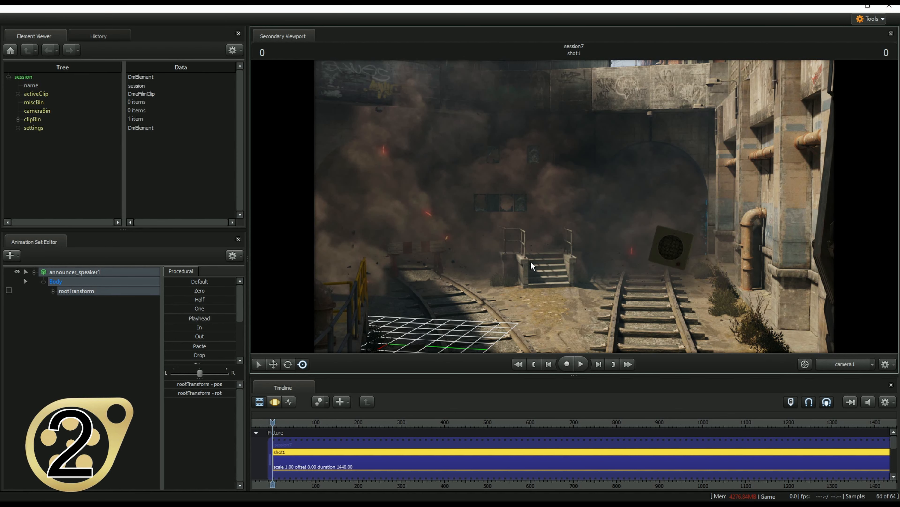
- Play shot1 in the Clip Editor and restart it from frame 0 to examine how the smoke effect behaves
{"action": "key", "text": "space"}
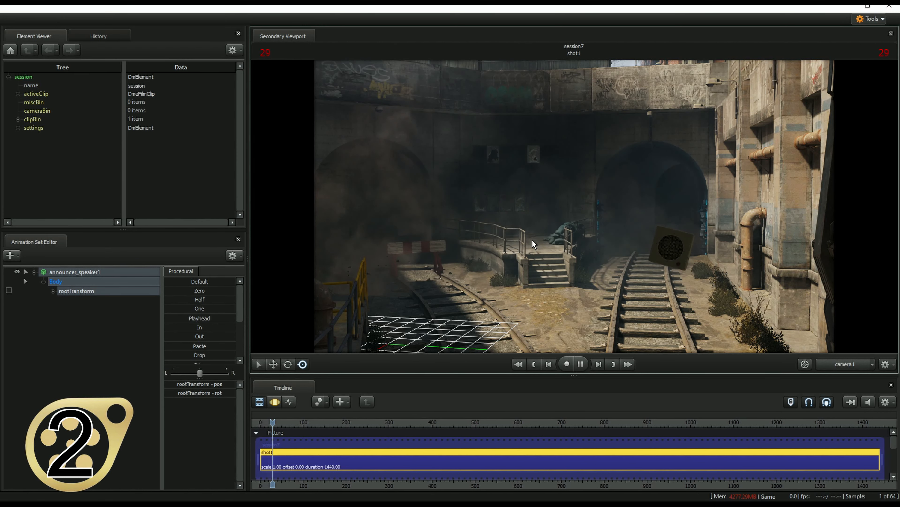
{"action": "key", "text": "space"}
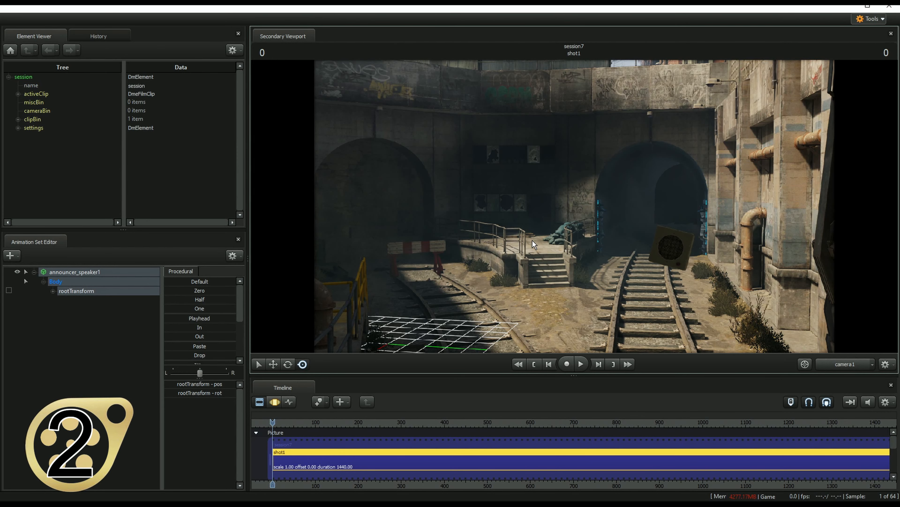
{"action": "key", "text": "space"}
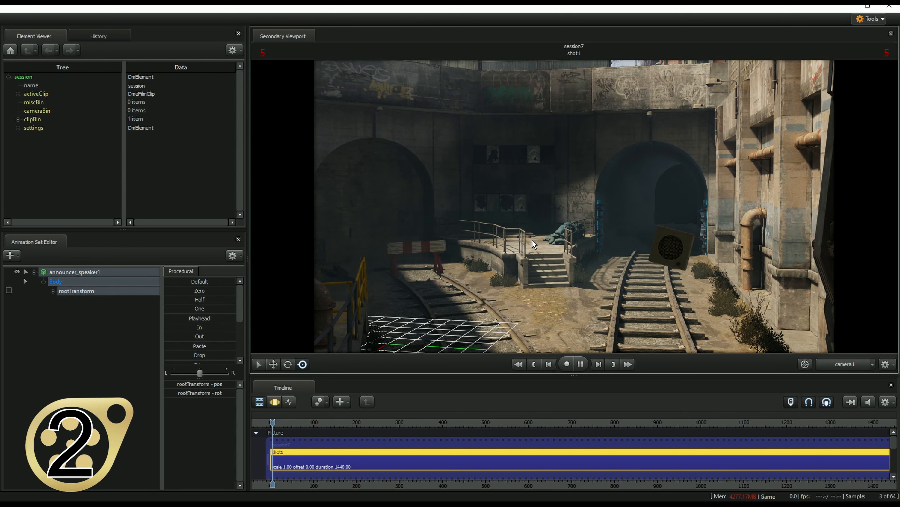
- Replay shot1 from frame 0 repeatedly and pause it to compare the smoke's behaviour across restarts
{"action": "key", "text": "space"}
{"action": "scroll", "coordinate": [292, 485], "scroll_direction": "up", "scroll_amount": 5}
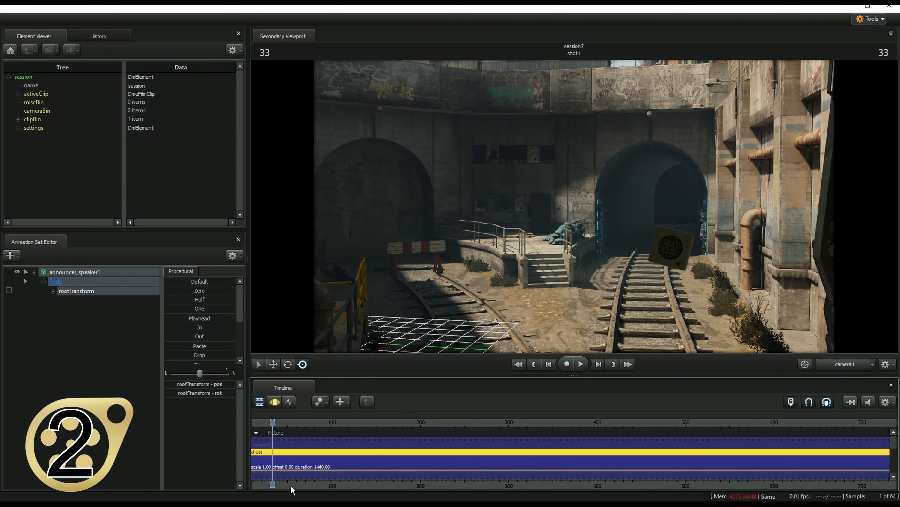
{"action": "key", "text": "Home"}
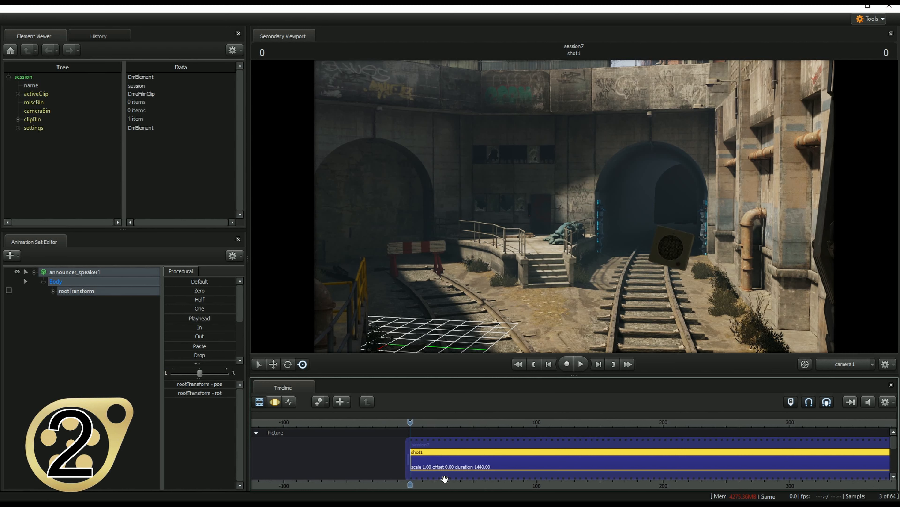
{"action": "key", "text": "space"}
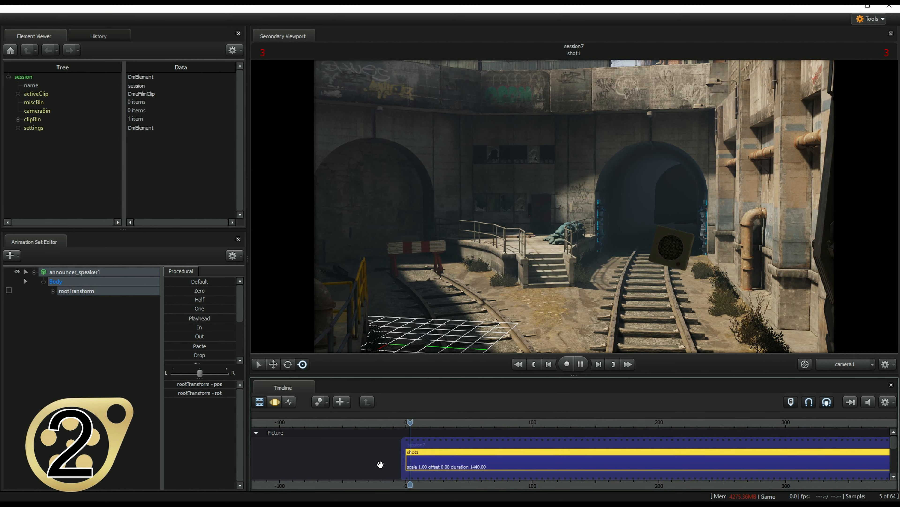
{"action": "key", "text": "space"}
{"action": "key", "text": "Home"}
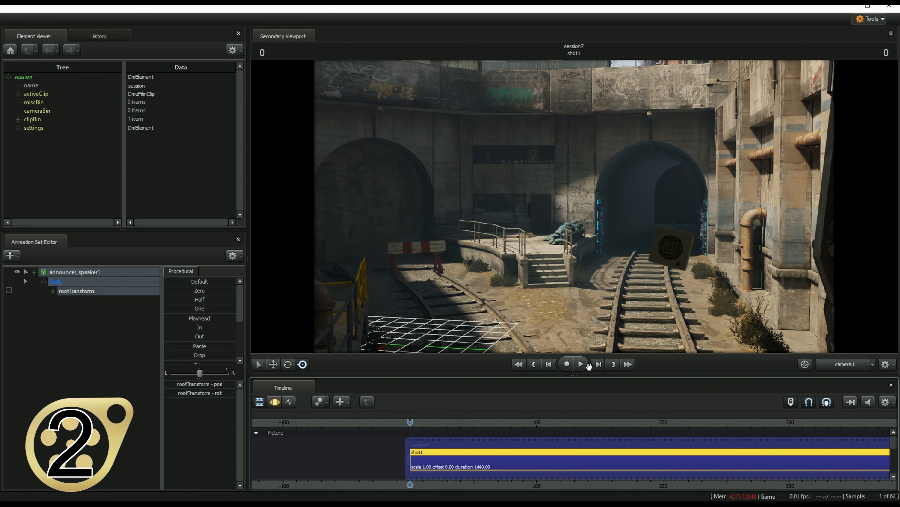
{"action": "left_click", "coordinate": [583, 366]}
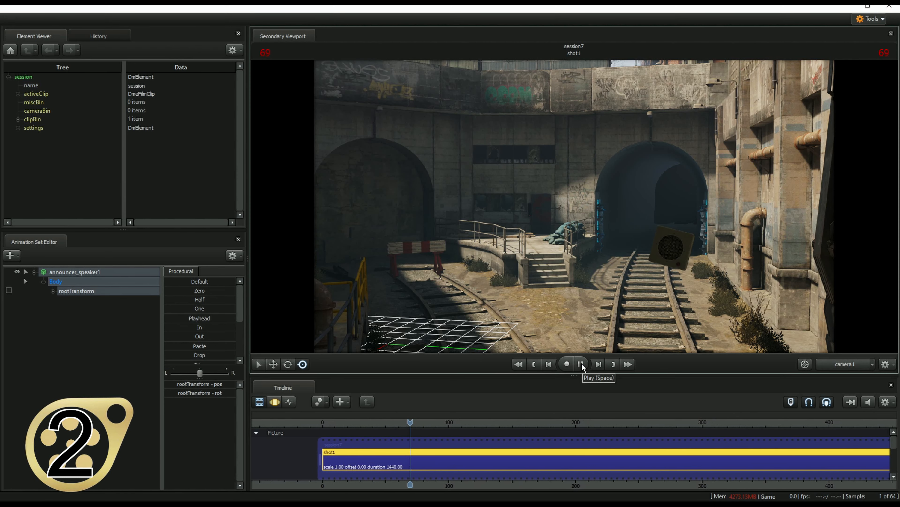
{"action": "left_click", "coordinate": [581, 365]}
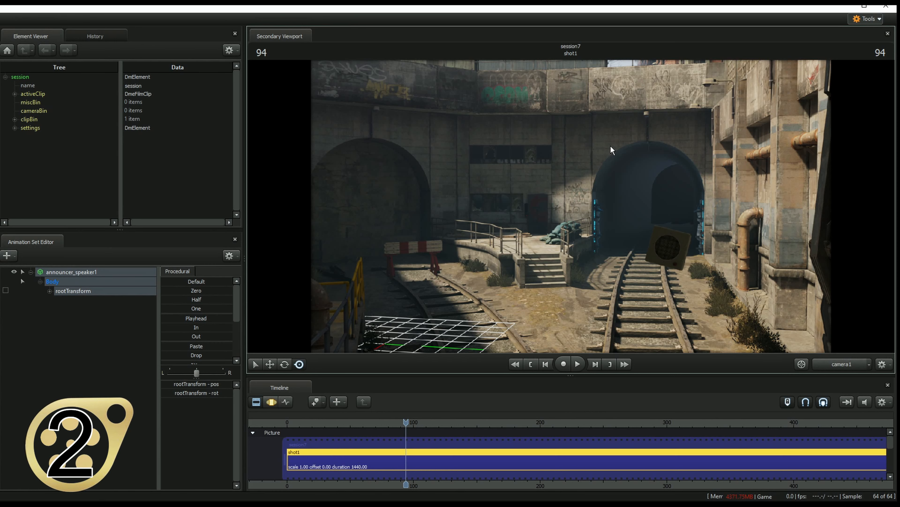
{"action": "right_click", "coordinate": [82, 276]}
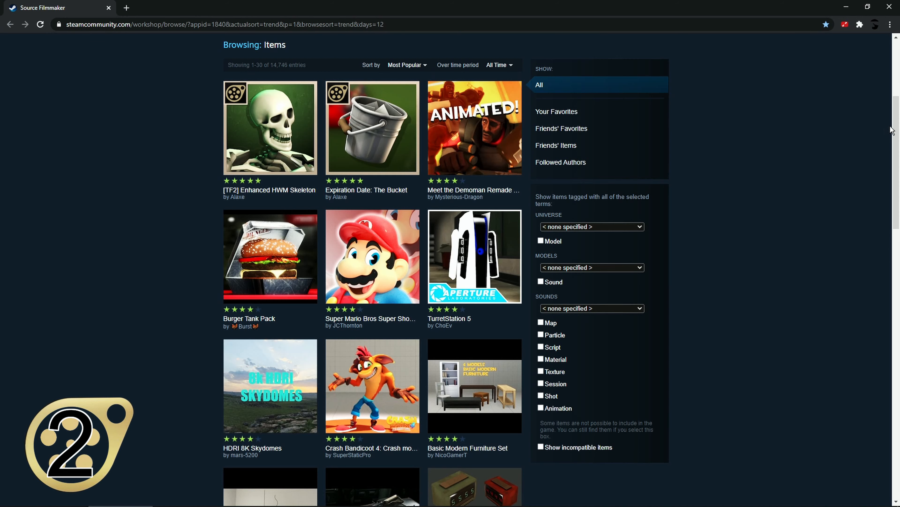
- Switch to the browser to look through the Source Filmmaker workshop items, and bring up the Official DLCs addon folder
{"action": "left_click_drag", "start_coordinate": [897, 120], "coordinate": [897, 168]}
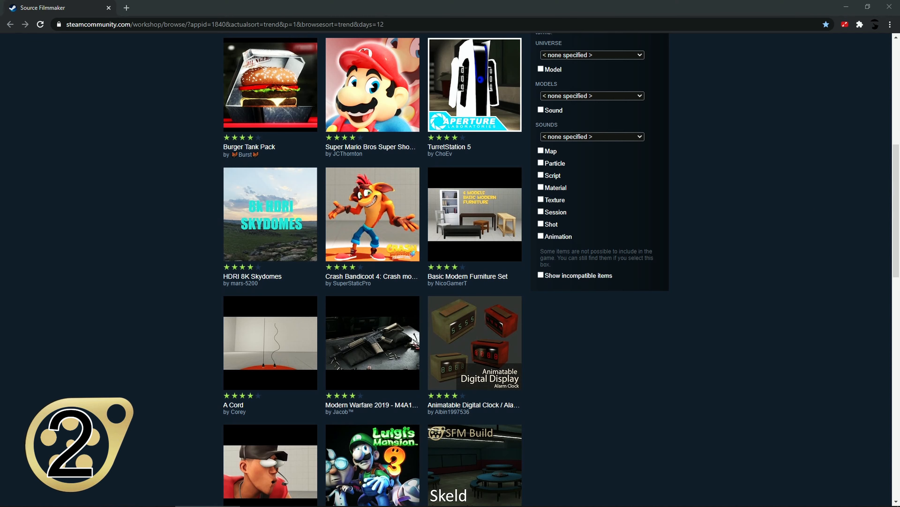
{"action": "left_click_drag", "start_coordinate": [0, 79], "coordinate": [0, 89]}
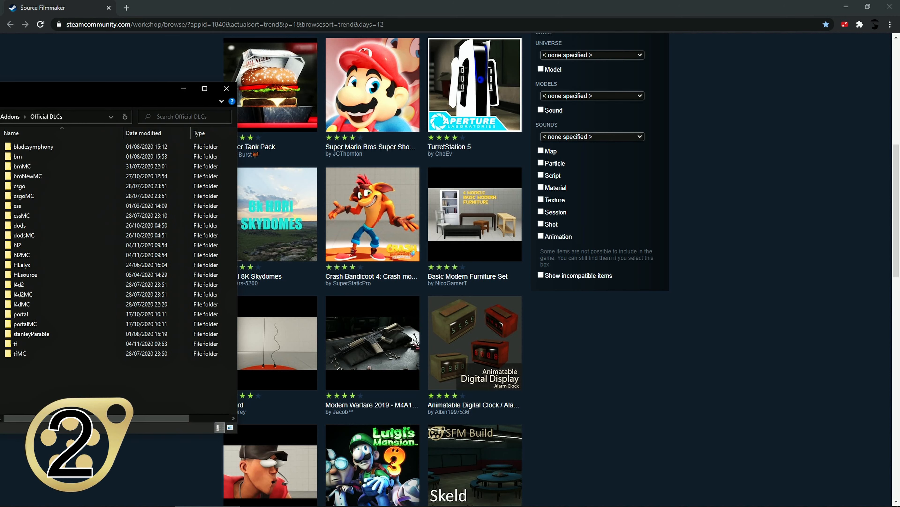
{"action": "left_click_drag", "start_coordinate": [0, 89], "coordinate": [0, 85]}
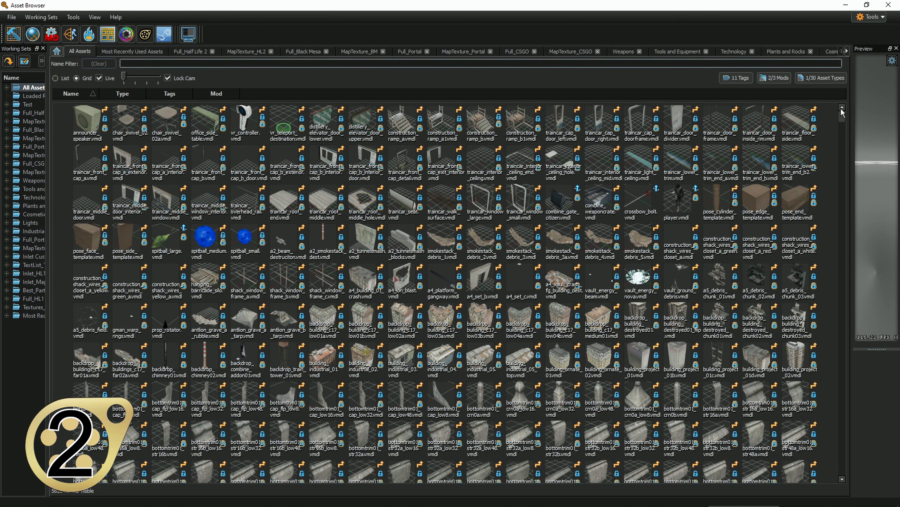
- Switch to the Asset Browser and look through the model thumbnails in the All Assets set
{"action": "left_click_drag", "start_coordinate": [843, 114], "coordinate": [840, 114]}
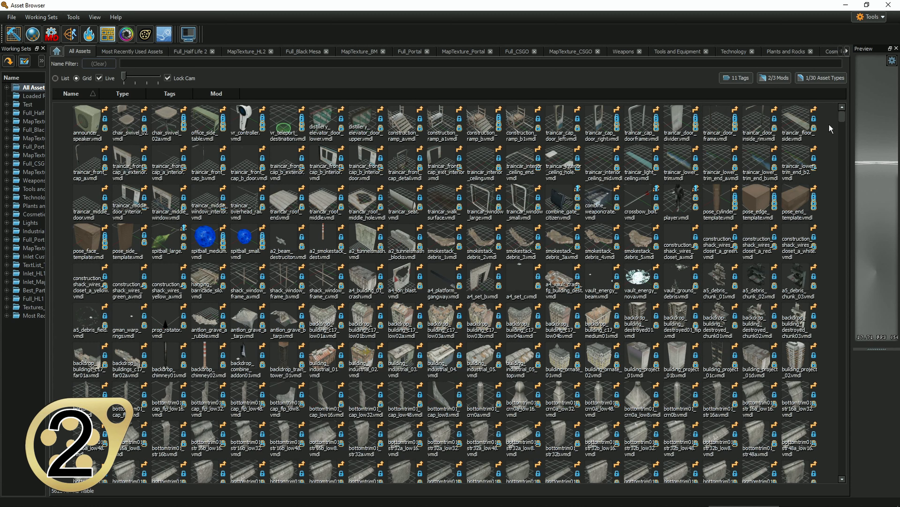
{"action": "scroll", "coordinate": [832, 128], "scroll_direction": "down", "scroll_amount": 10}
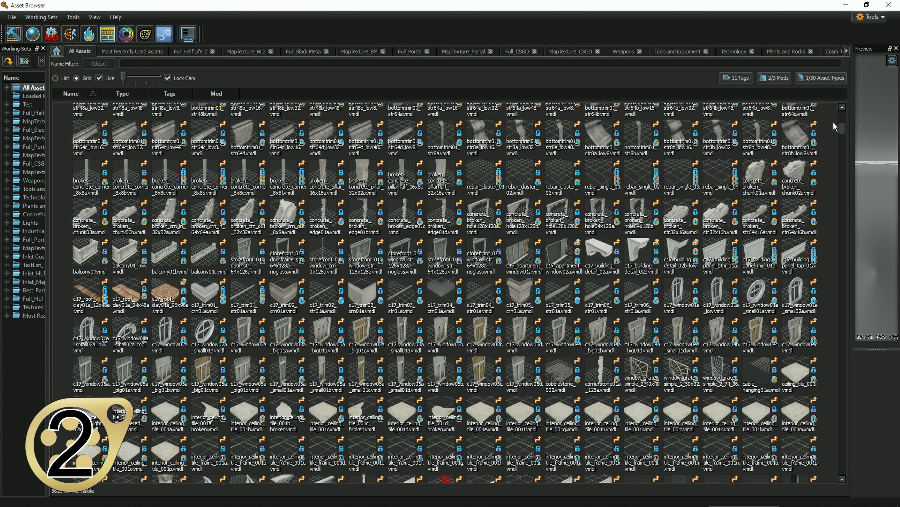
{"action": "scroll", "coordinate": [835, 127], "scroll_direction": "down", "scroll_amount": 3}
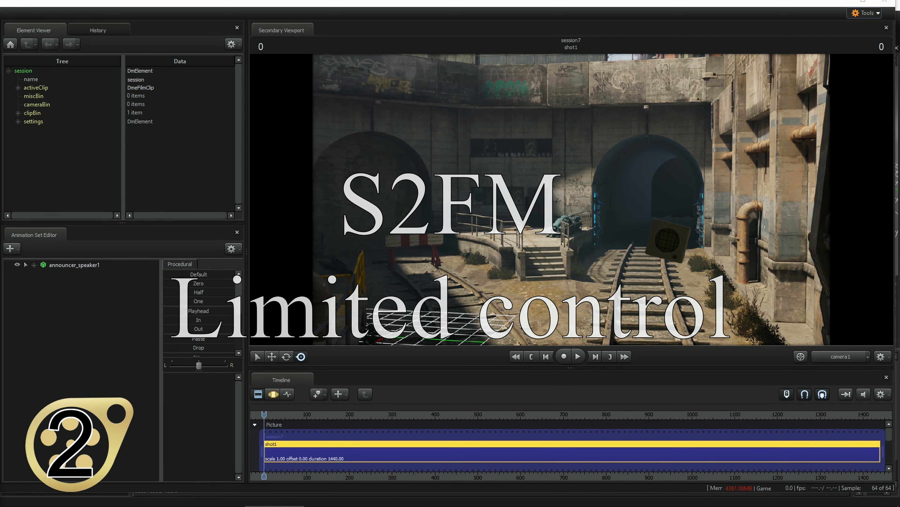
- Bring up gameinfo.txt in Notepad++, examine its SearchPaths entries and highlight the portal, bm and dods lines
{"action": "left_click_drag", "start_coordinate": [0, 32], "coordinate": [315, 23]}
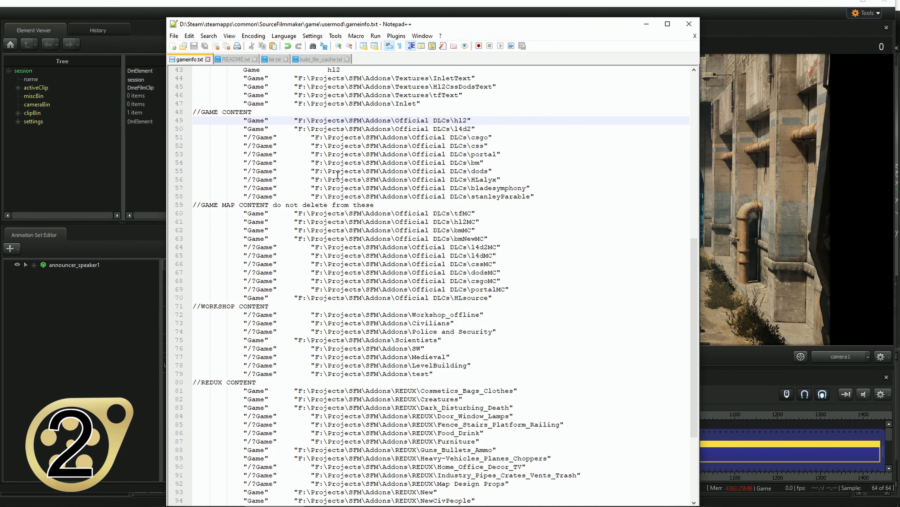
{"action": "scroll", "coordinate": [338, 175], "scroll_direction": "up", "scroll_amount": 4}
{"action": "scroll", "coordinate": [338, 181], "scroll_direction": "down", "scroll_amount": 6}
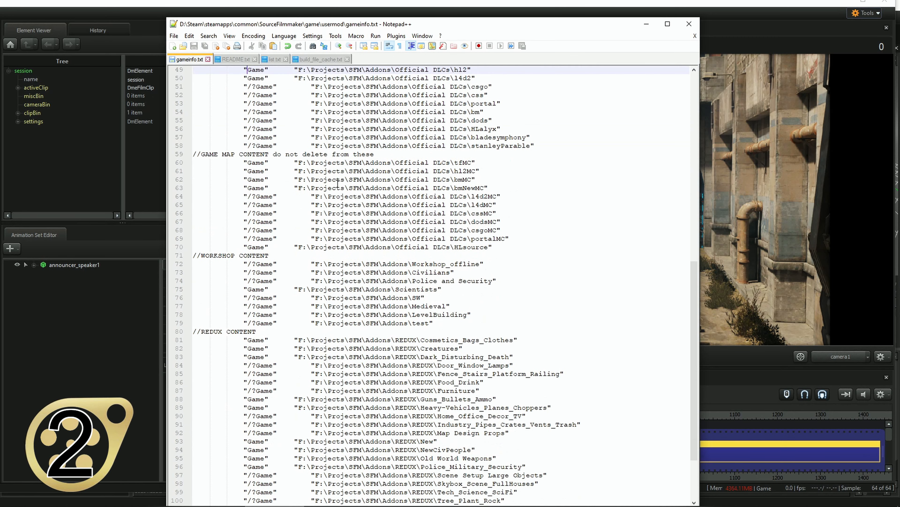
{"action": "scroll", "coordinate": [337, 184], "scroll_direction": "down", "scroll_amount": 3}
{"action": "scroll", "coordinate": [390, 212], "scroll_direction": "up", "scroll_amount": 8}
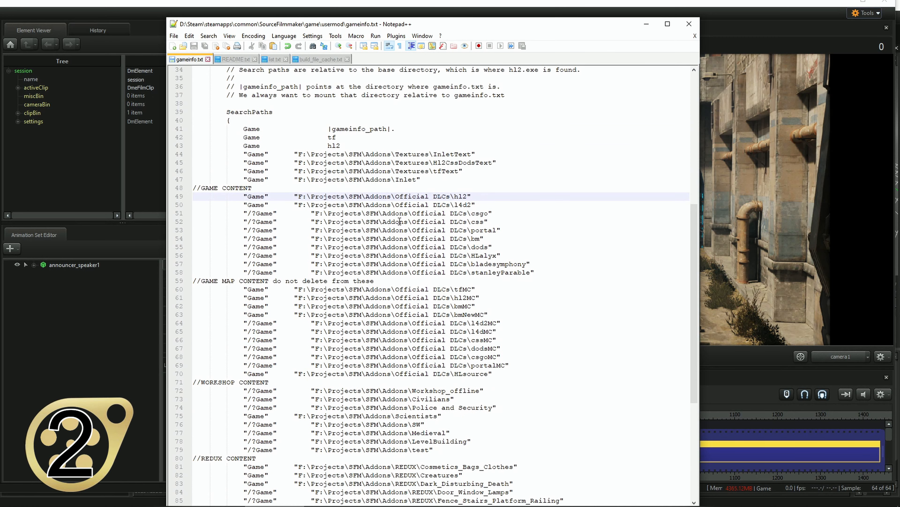
{"action": "left_click_drag", "start_coordinate": [521, 243], "coordinate": [192, 231]}
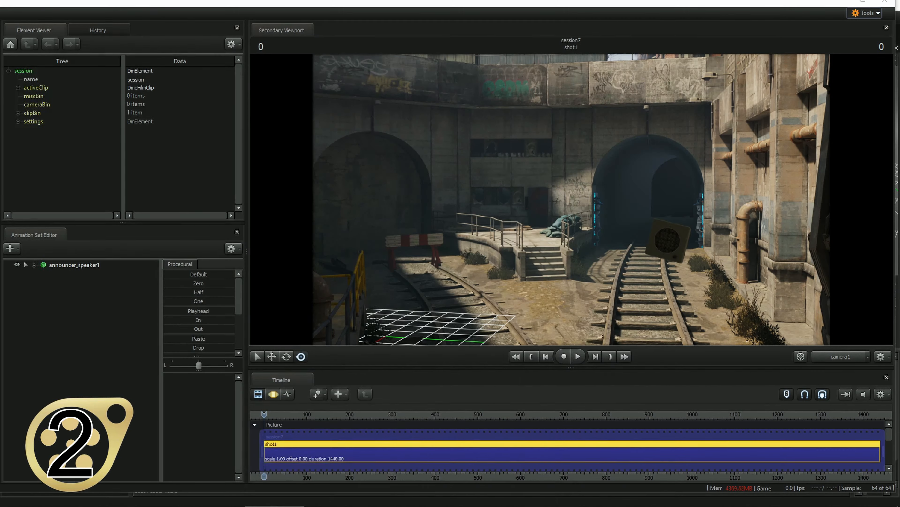
- Bring up the Official DLCs folder in File Explorer, inspect the csgo folder's contents and return to the parent folder
{"action": "left_click_drag", "start_coordinate": [0, 63], "coordinate": [72, 79]}
{"action": "double_click", "coordinate": [28, 177]}
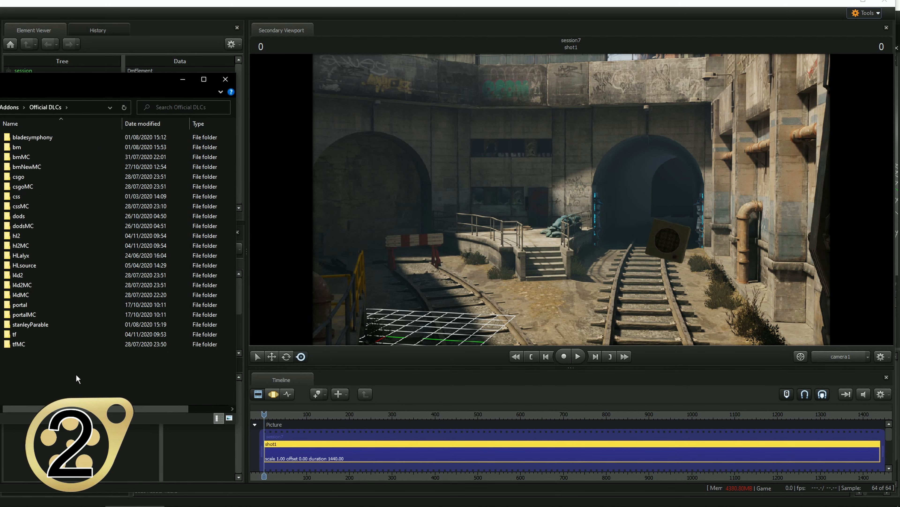
{"action": "double_click", "coordinate": [74, 176]}
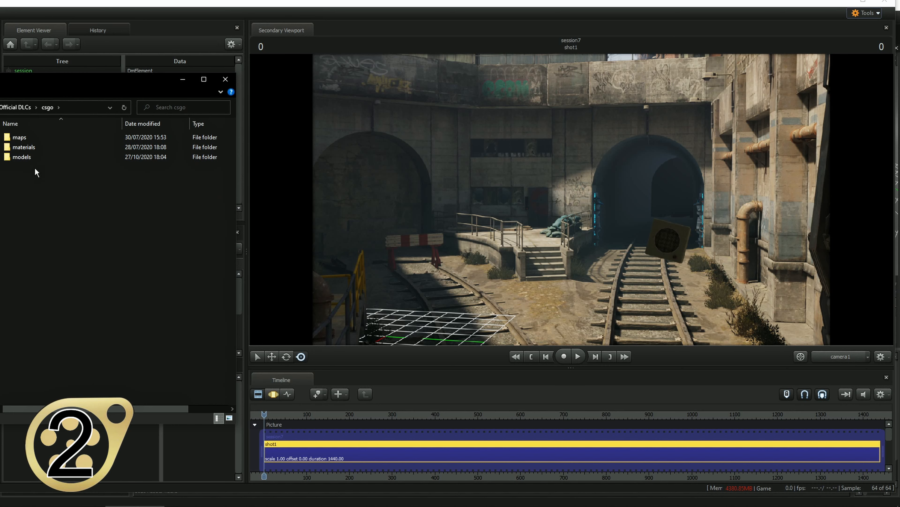
{"action": "left_click_drag", "start_coordinate": [32, 151], "coordinate": [55, 185]}
{"action": "left_click", "coordinate": [20, 107]}
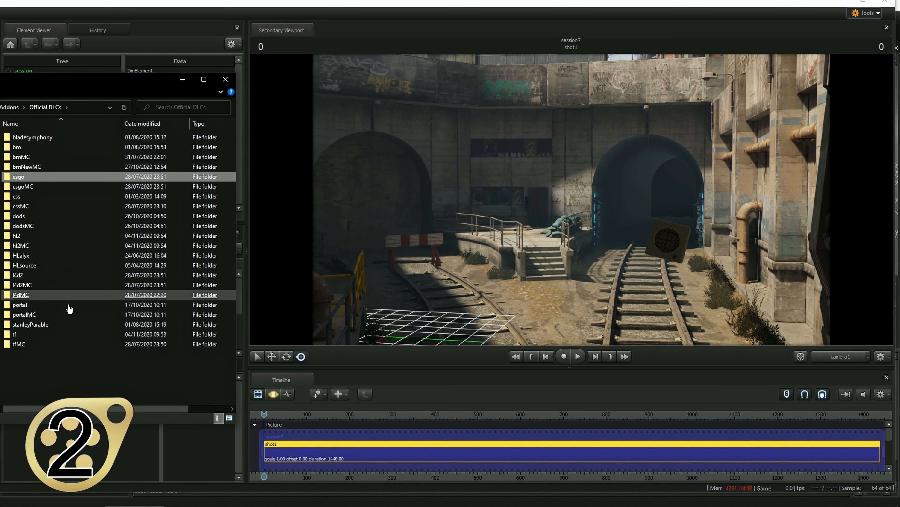
- Bring the gameinfo.txt window back into view in front of the session to review its commented-out game paths
{"action": "left_click", "coordinate": [275, 506]}
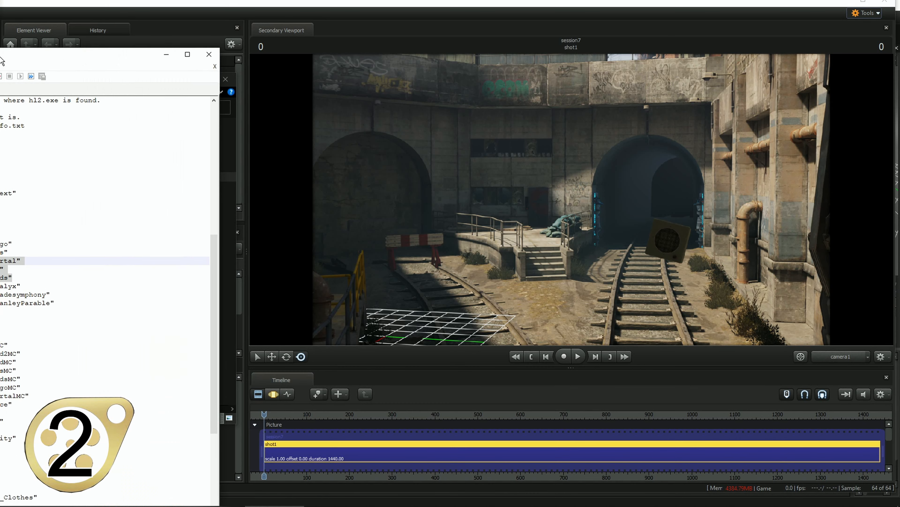
{"action": "left_click_drag", "start_coordinate": [1, 73], "coordinate": [303, 46]}
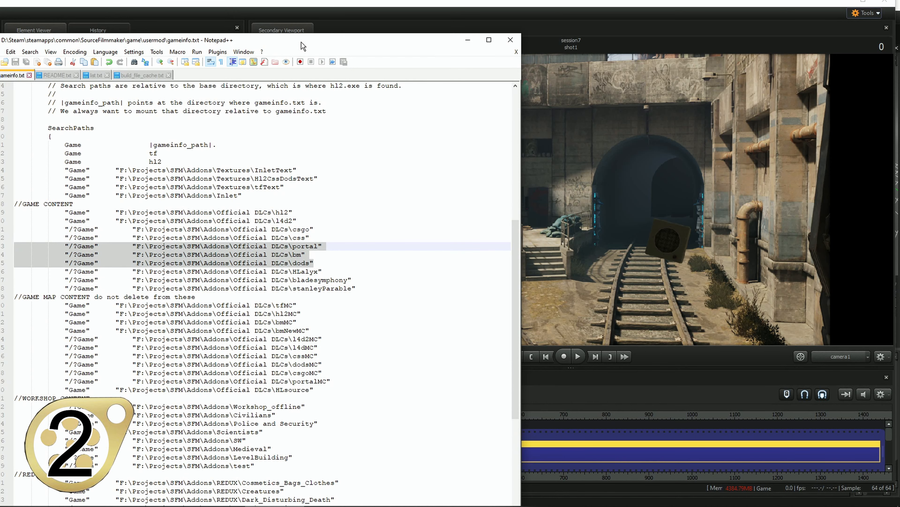
{"action": "left_click_drag", "start_coordinate": [301, 42], "coordinate": [302, 42]}
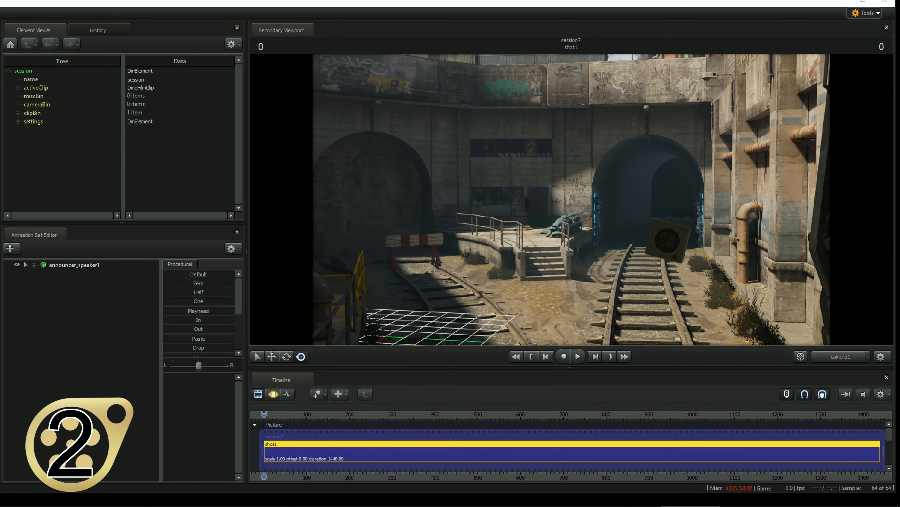
- Bring up the Asset Browser, widen its Working Sets list and browse the models in the Full_Half Life 2 set
{"action": "left_click_drag", "start_coordinate": [127, 194], "coordinate": [464, 4]}
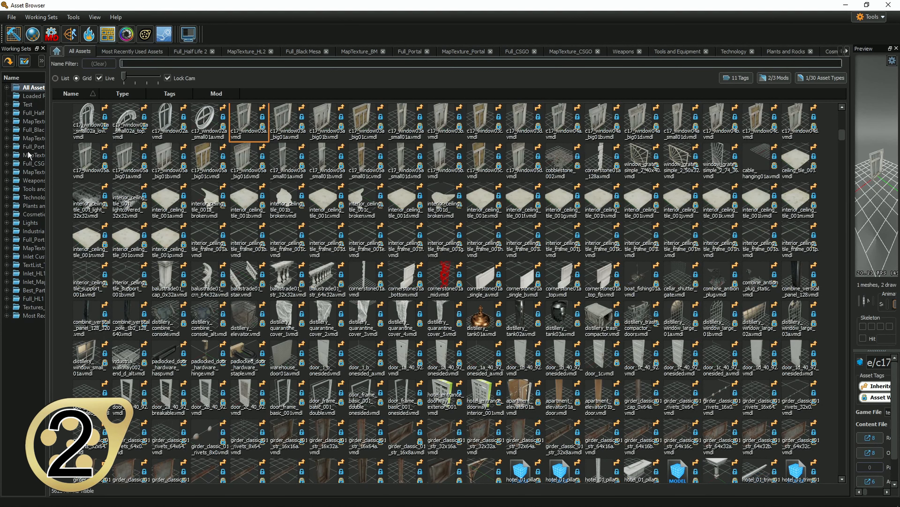
{"action": "left_click_drag", "start_coordinate": [51, 131], "coordinate": [112, 124]}
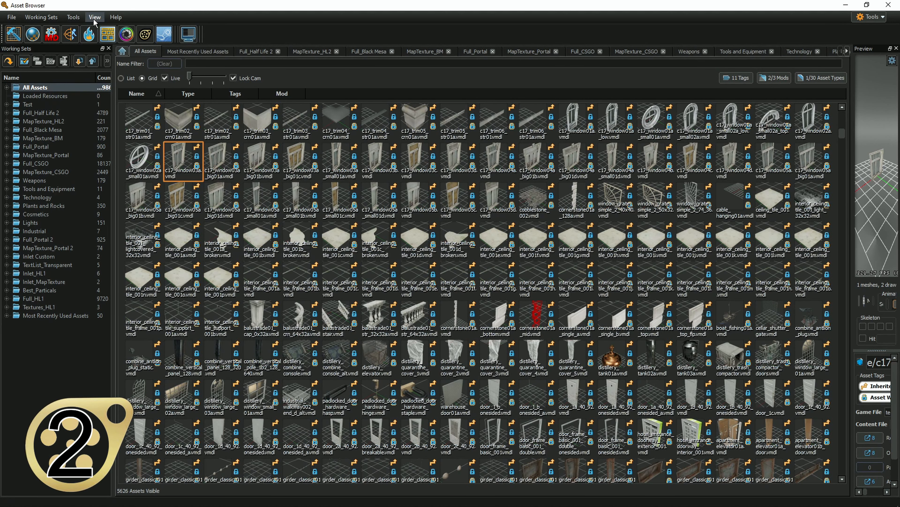
{"action": "left_click", "coordinate": [94, 18]}
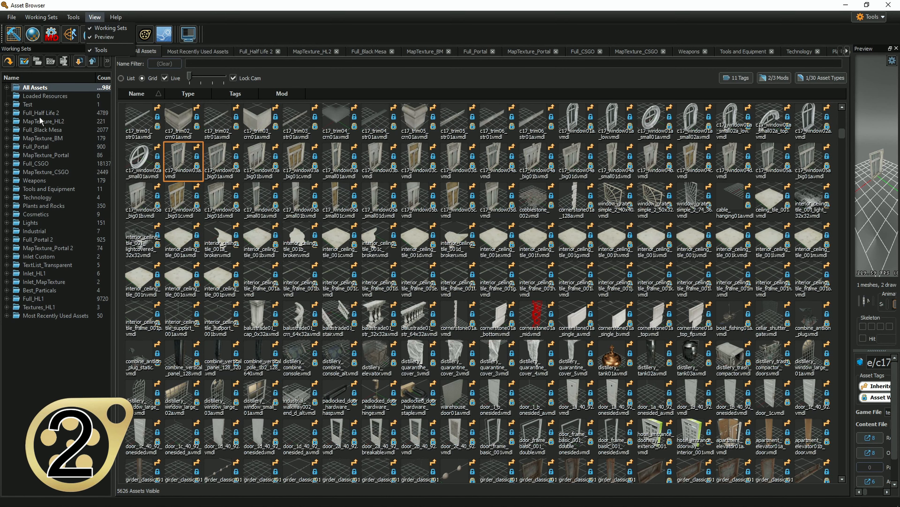
{"action": "left_click", "coordinate": [47, 114]}
{"action": "scroll", "coordinate": [315, 228], "scroll_direction": "down", "scroll_amount": 5}
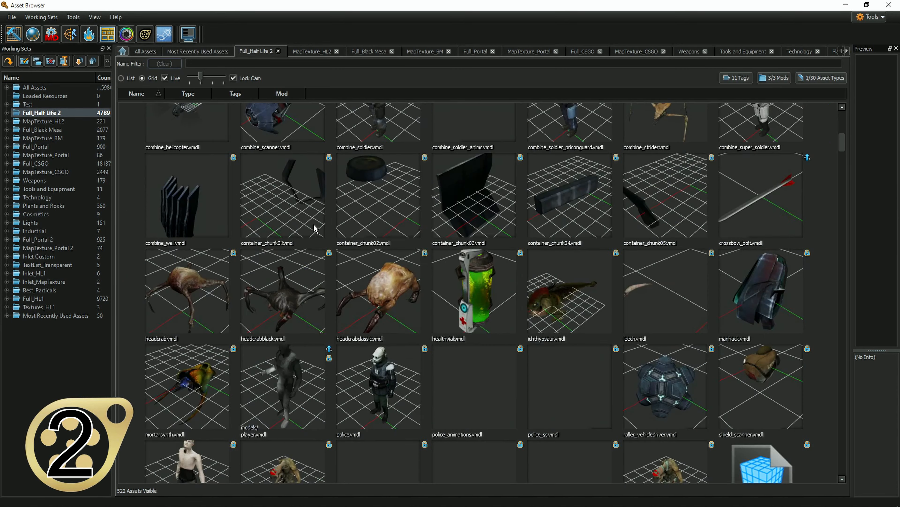
- Browse the Full_Portal working set, check MapTexture_HL2 and open the Full_CSGO set
{"action": "left_click", "coordinate": [61, 147]}
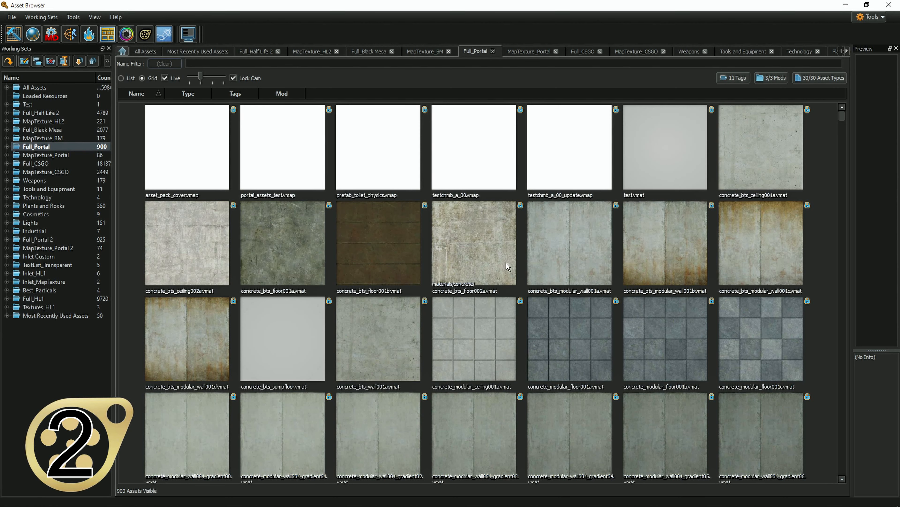
{"action": "scroll", "coordinate": [506, 261], "scroll_direction": "down", "scroll_amount": 3}
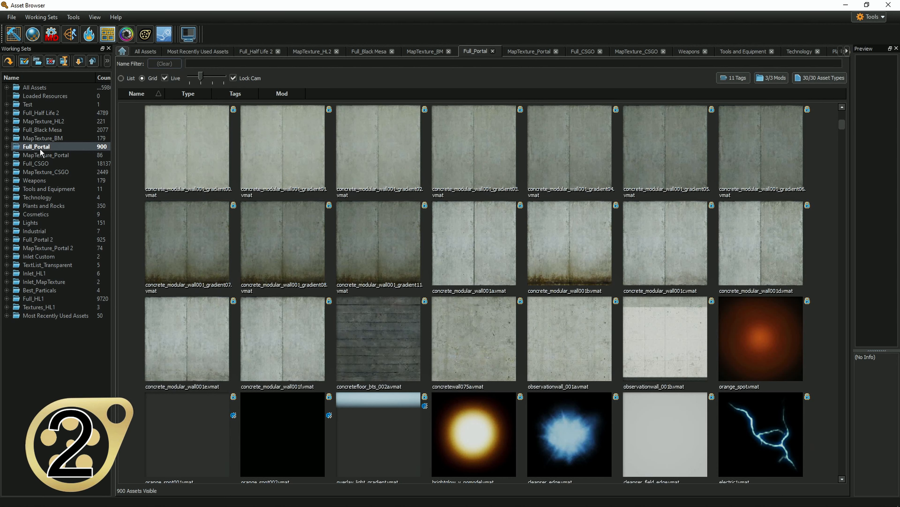
{"action": "left_click", "coordinate": [42, 123]}
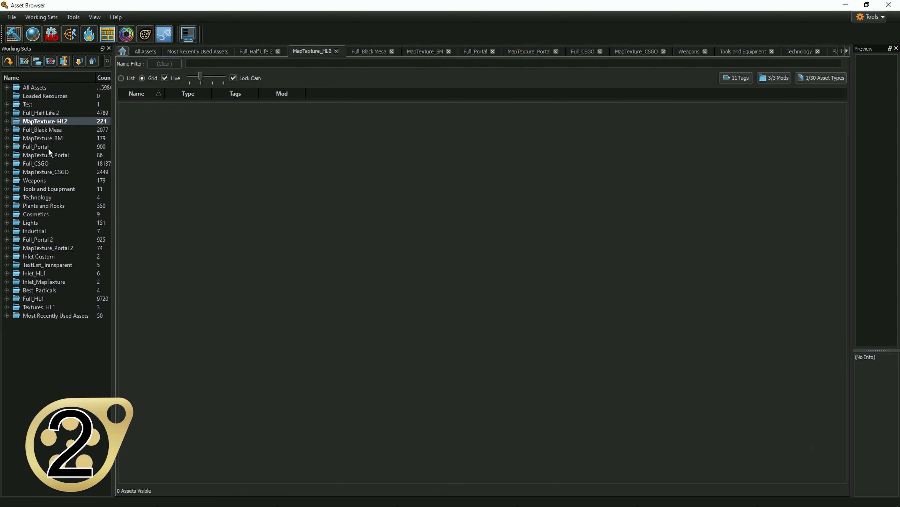
{"action": "left_click", "coordinate": [47, 163]}
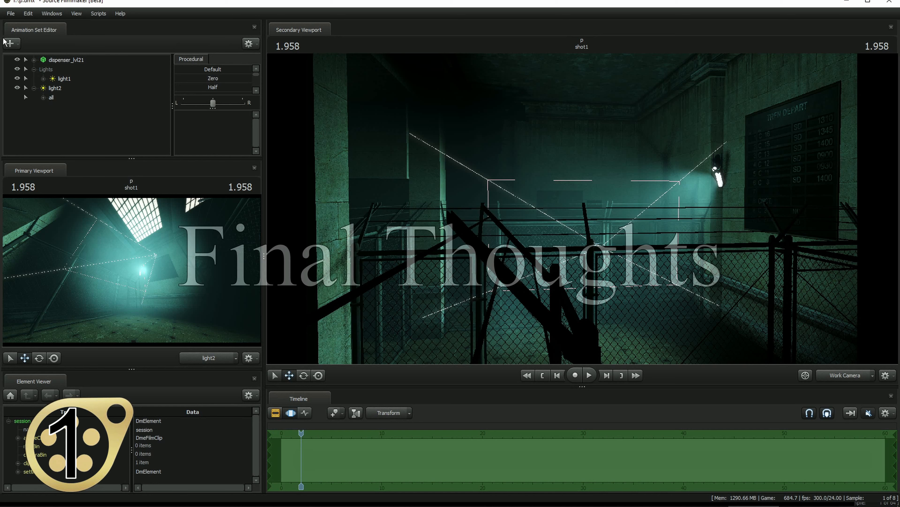
- In the original Source Filmmaker, add an animation set for the existing model gman-monster.mdl
{"action": "left_click", "coordinate": [11, 44]}
{"action": "left_click", "coordinate": [82, 73]}
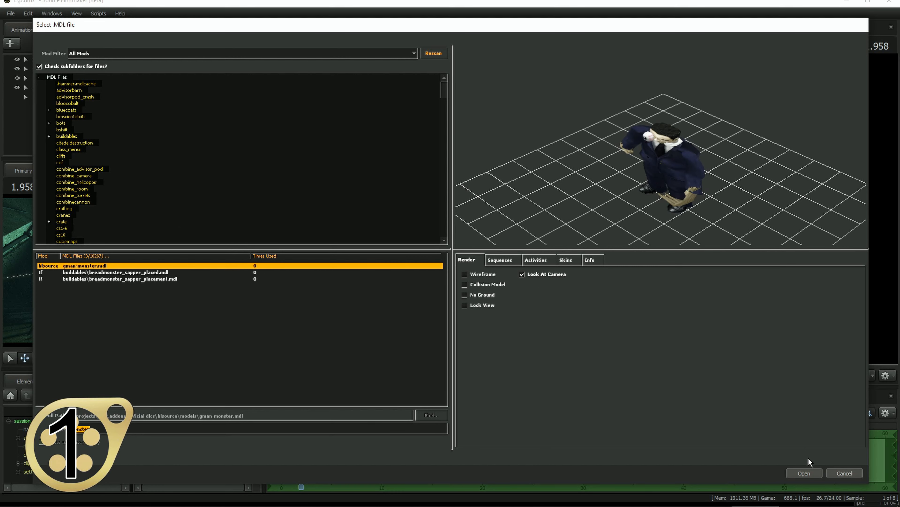
{"action": "left_click", "coordinate": [804, 473]}
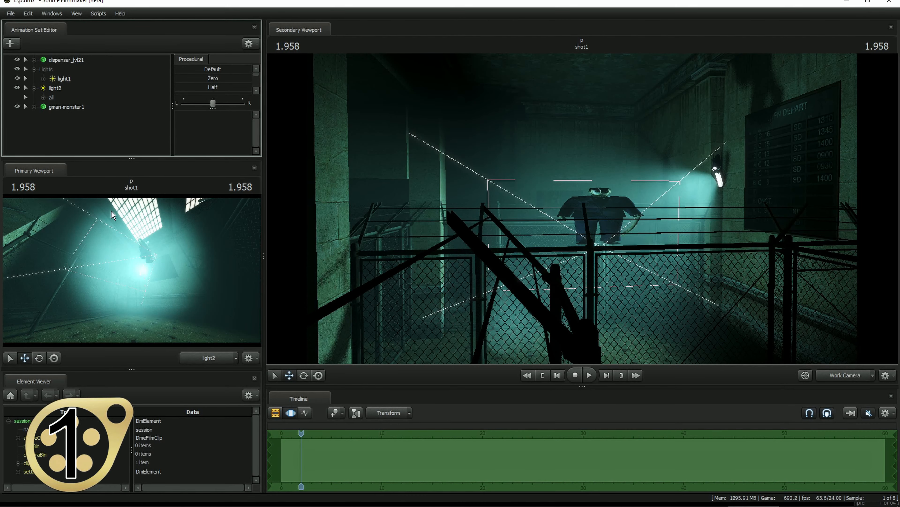
- Move the gman-monster1 model away from the light's origin and down onto the open floor in front of the chain-link fence
{"action": "left_click", "coordinate": [73, 108]}
{"action": "left_click_drag", "start_coordinate": [597, 237], "coordinate": [597, 241]}
{"action": "key", "text": "s"}
{"action": "left_click_drag", "start_coordinate": [678, 220], "coordinate": [557, 213]}
{"action": "key", "text": "w"}
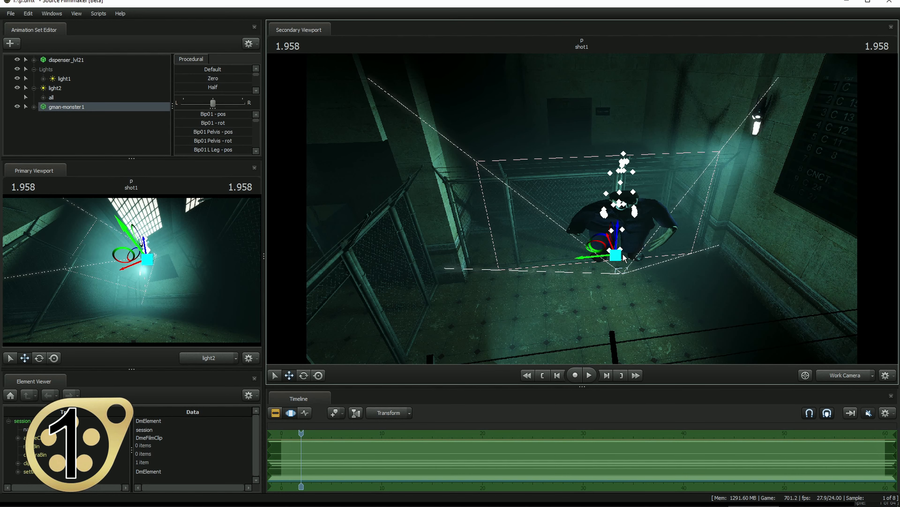
{"action": "left_click_drag", "start_coordinate": [624, 258], "coordinate": [532, 295]}
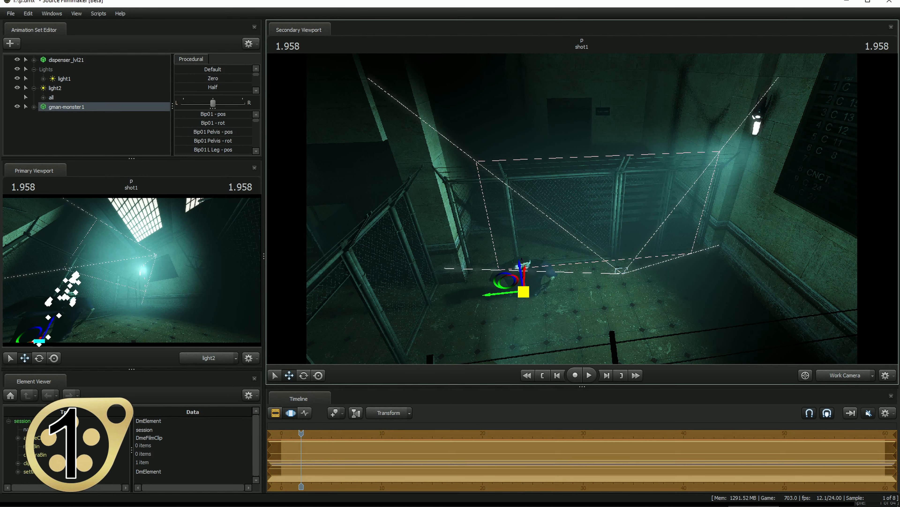
- Return the playhead to the start of the shot and import the idlelook sequence onto gman-monster1
{"action": "key", "text": "Home"}
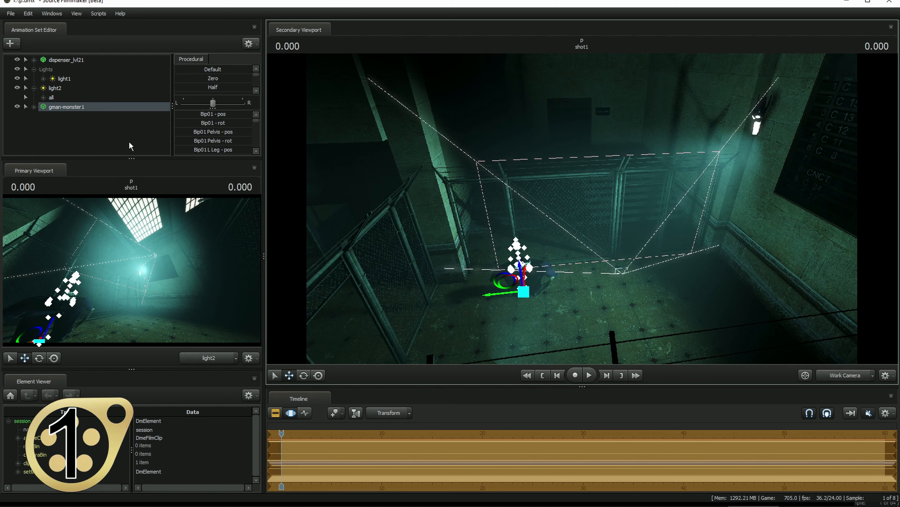
{"action": "right_click", "coordinate": [78, 108]}
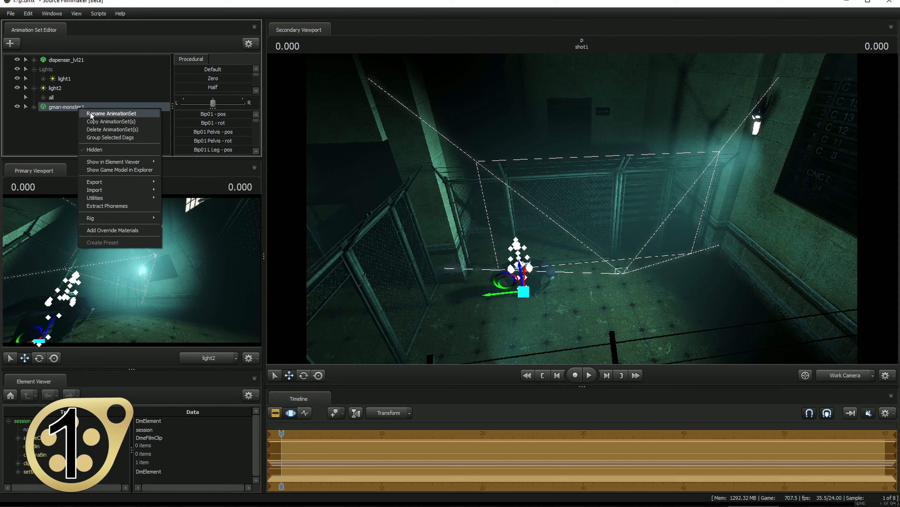
{"action": "mouse_move", "coordinate": [124, 190]}
{"action": "left_click", "coordinate": [193, 199]}
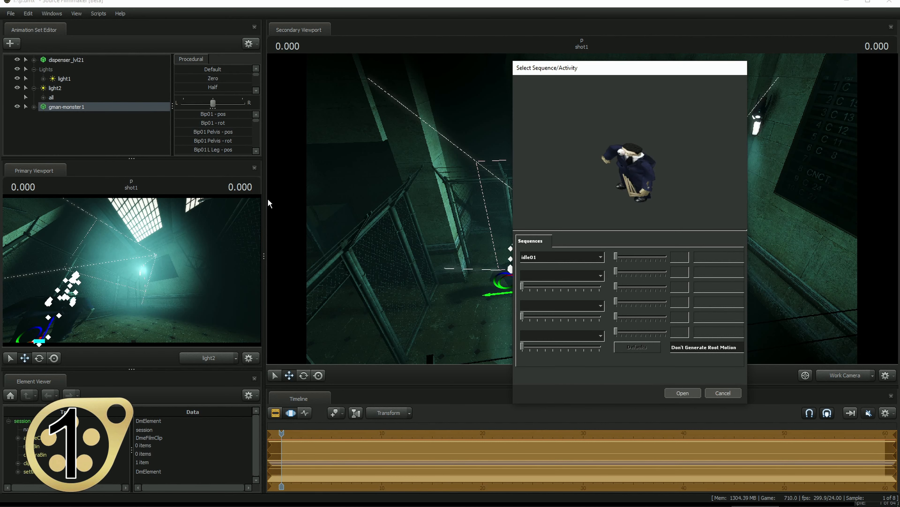
{"action": "left_click", "coordinate": [561, 257]}
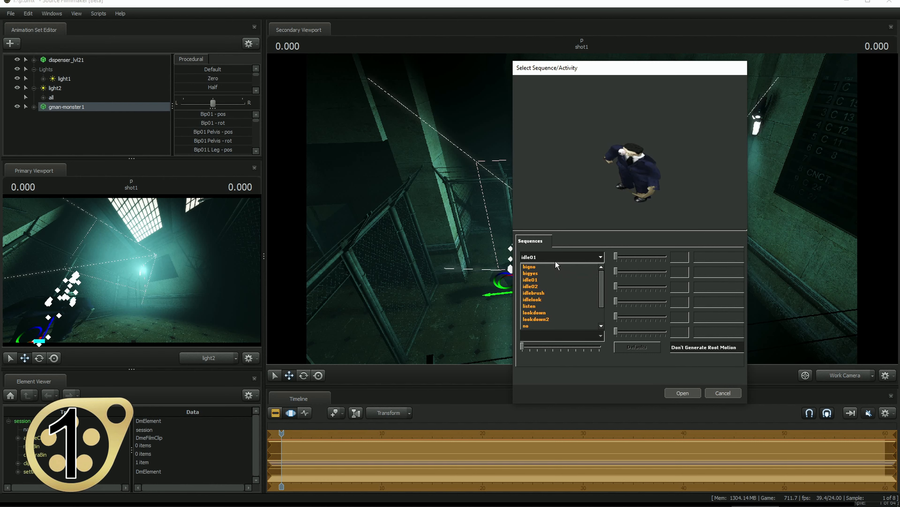
{"action": "left_click", "coordinate": [558, 298]}
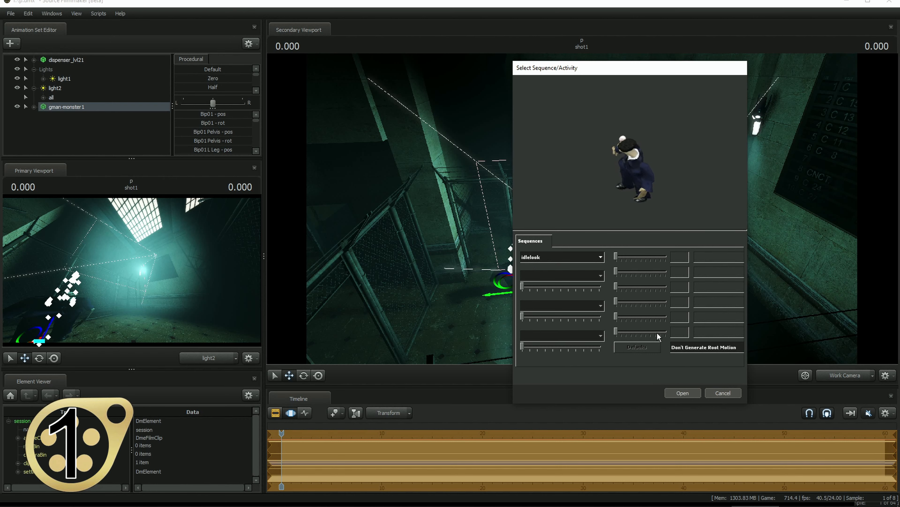
{"action": "left_click", "coordinate": [684, 393]}
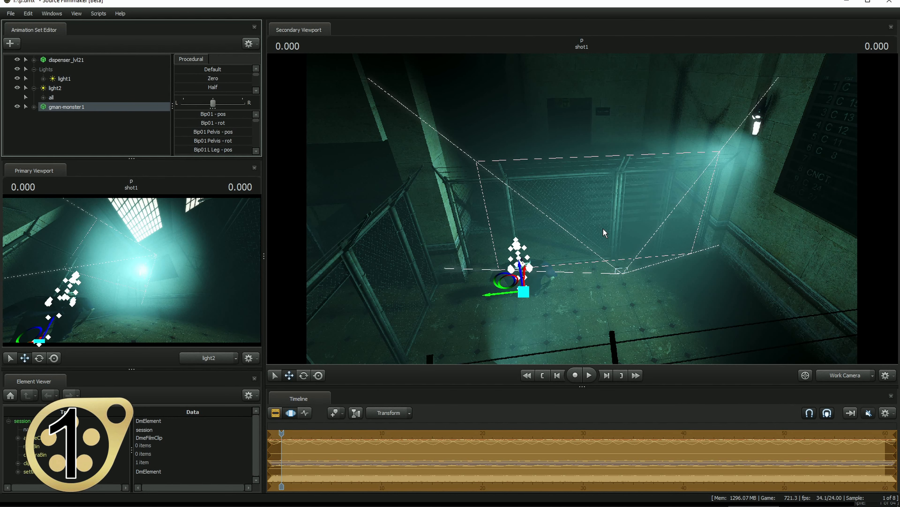
- Bring the work camera close to gman-monster1 and examine its body, face and pose from the front
{"action": "left_click_drag", "start_coordinate": [605, 208], "coordinate": [631, 178]}
{"action": "key", "text": "w"}
{"action": "key", "text": "s"}
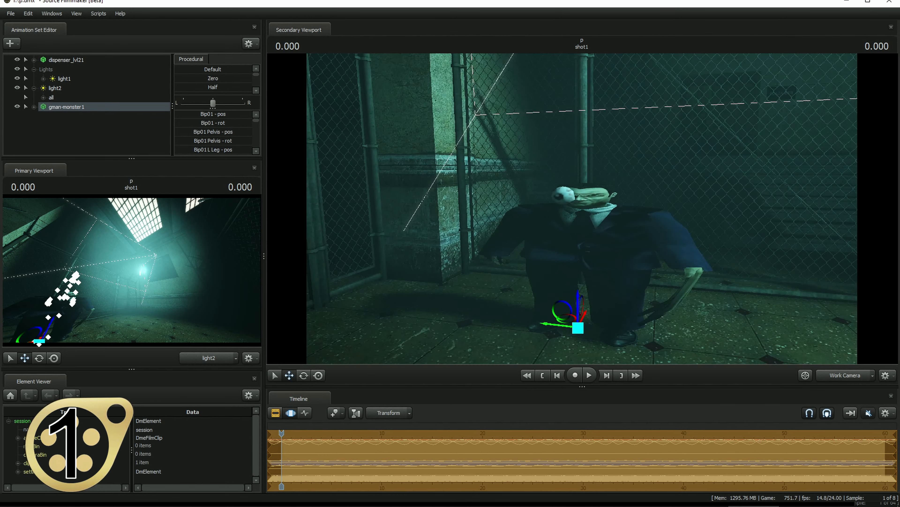
{"action": "key", "text": "d"}
{"action": "left_click_drag", "start_coordinate": [631, 177], "coordinate": [665, 134]}
{"action": "key", "text": "a"}
{"action": "key", "text": "x"}
{"action": "key", "text": "w"}
{"action": "key", "text": "w"}
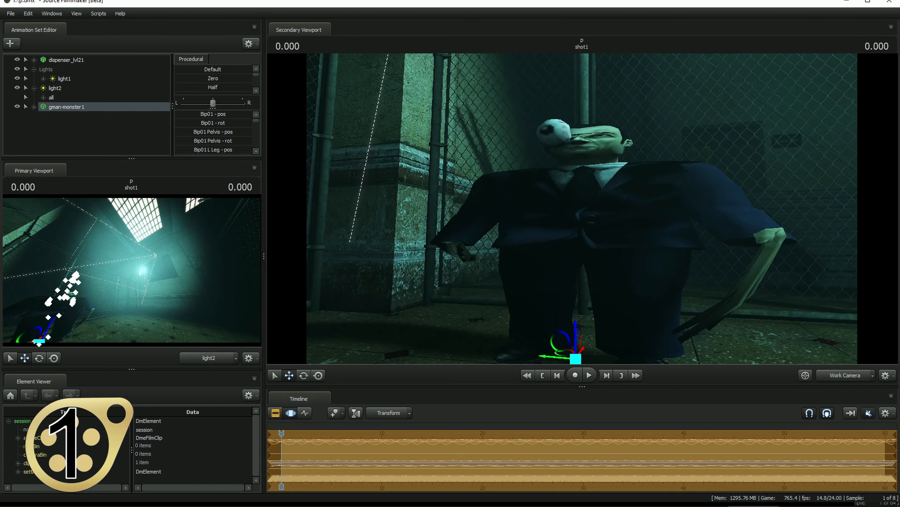
- Play the shot from the start with the work camera looking up at gman-monster1's face from close range
{"action": "left_click_drag", "start_coordinate": [582, 208], "coordinate": [532, 277]}
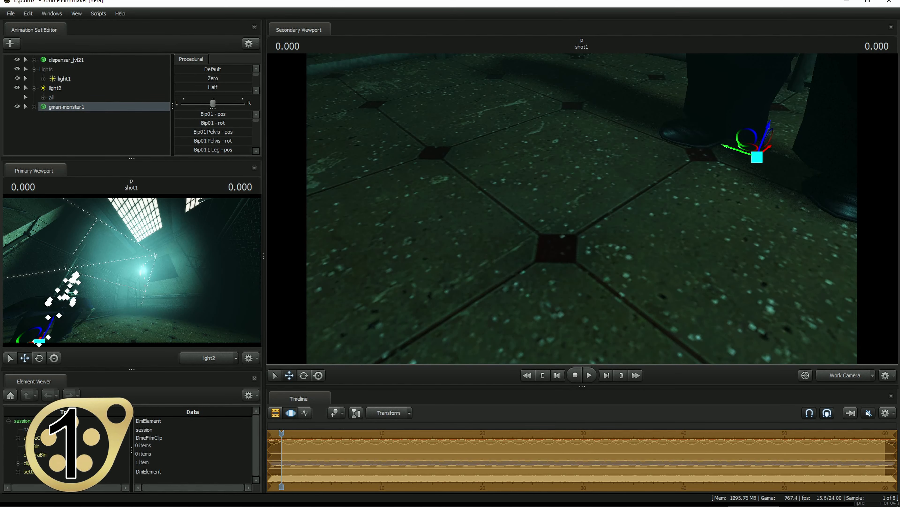
{"action": "left_click_drag", "start_coordinate": [582, 209], "coordinate": [582, 178]}
{"action": "key", "text": "w"}
{"action": "key", "text": "space"}
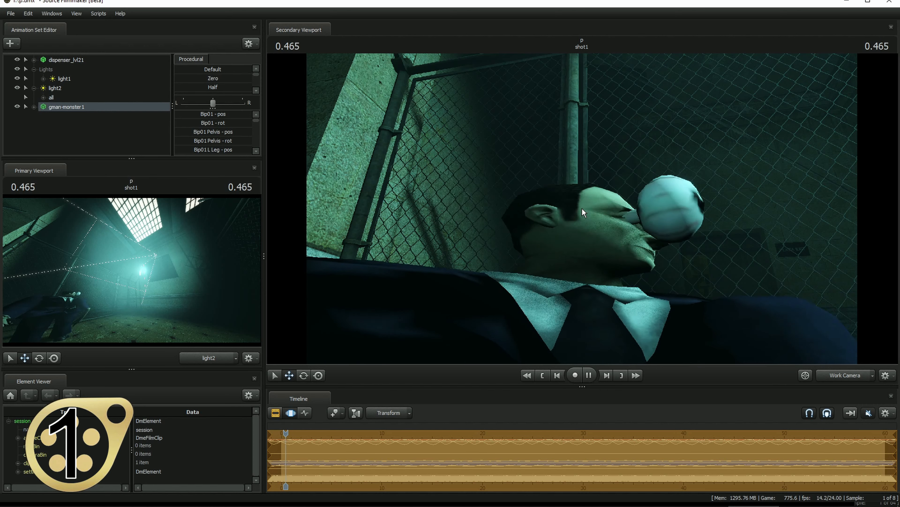